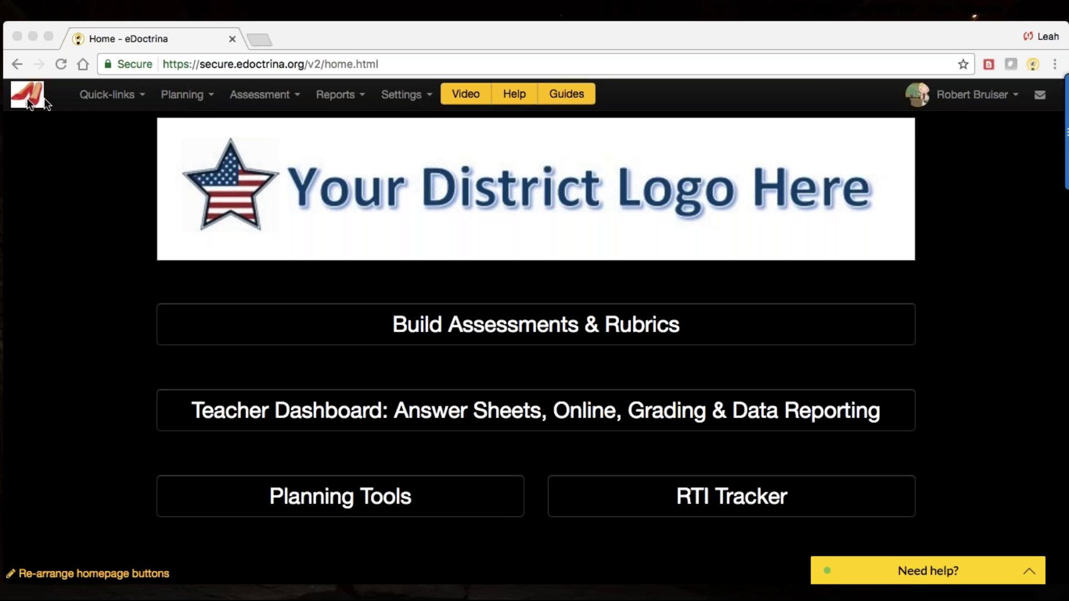
Step: Visit the assessments list, return to the home page, and check its video and help resources
{"action": "left_click", "coordinate": [372, 324]}
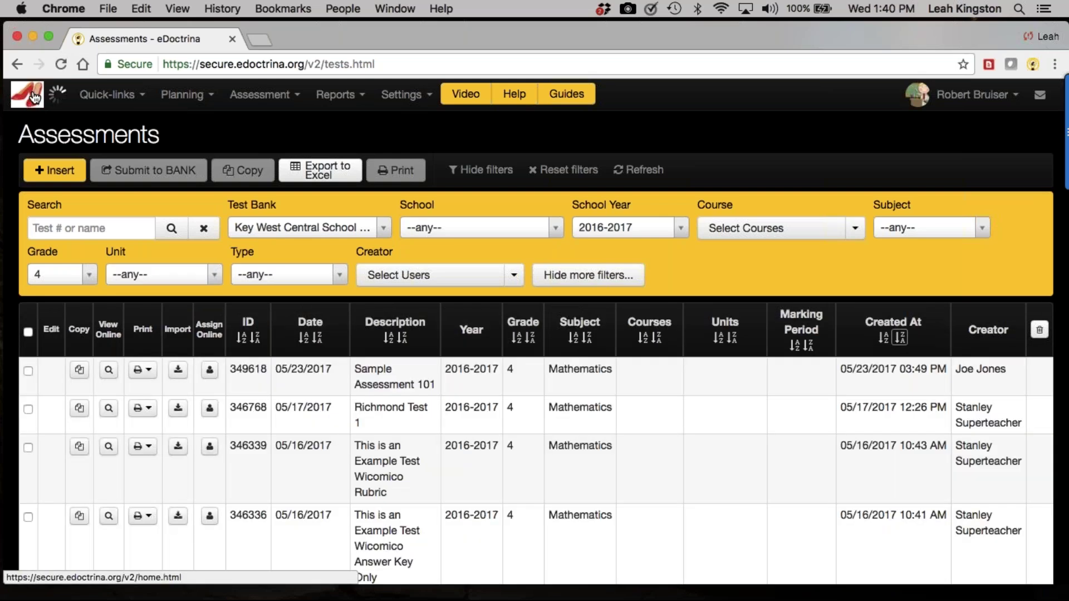
{"action": "left_click", "coordinate": [35, 98]}
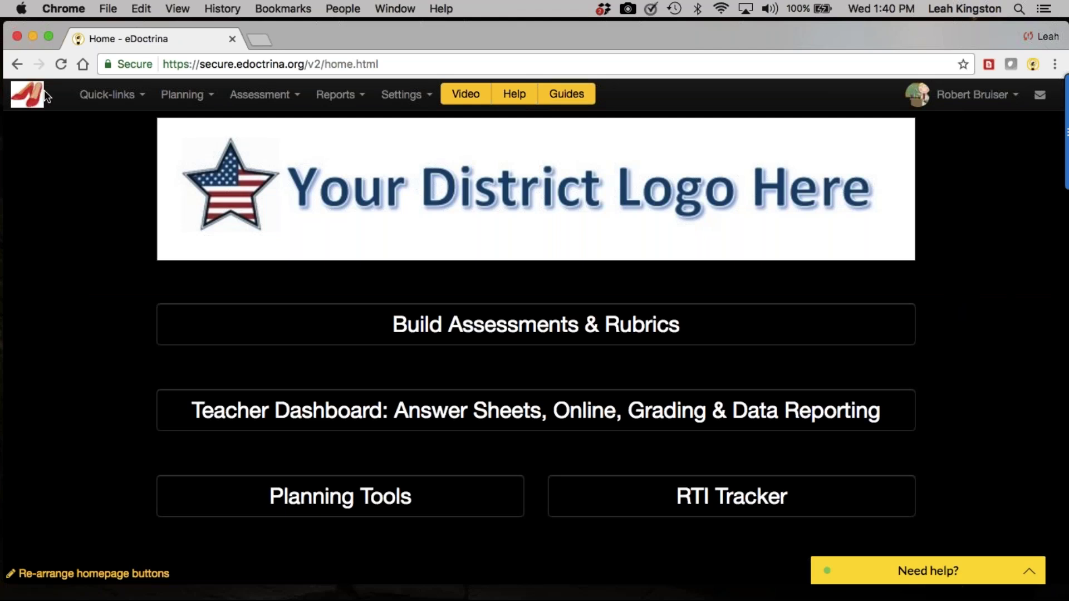
{"action": "left_click", "coordinate": [471, 99]}
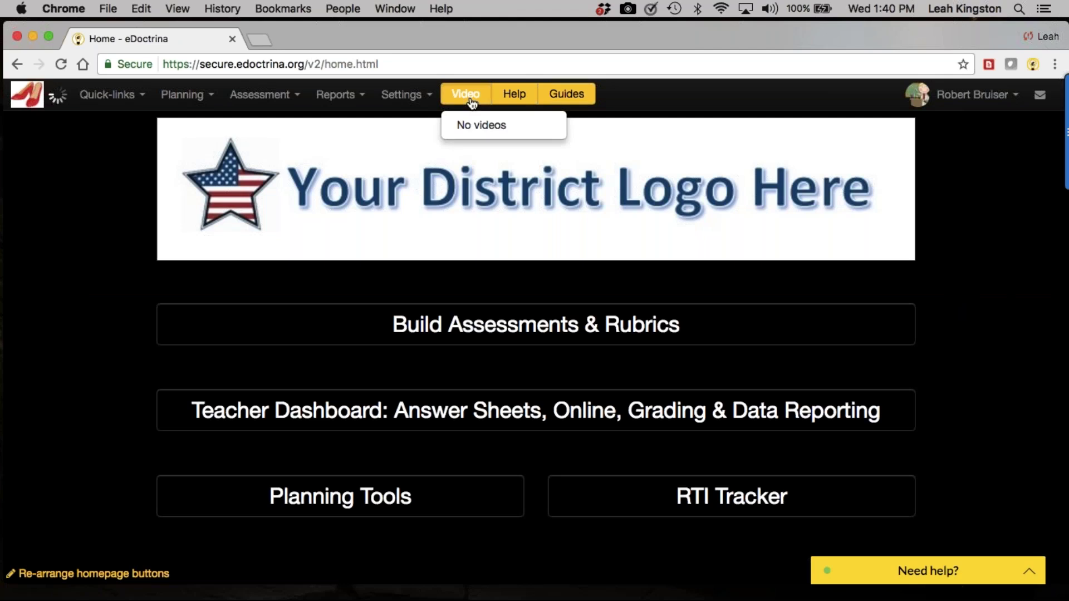
{"action": "left_click", "coordinate": [511, 99]}
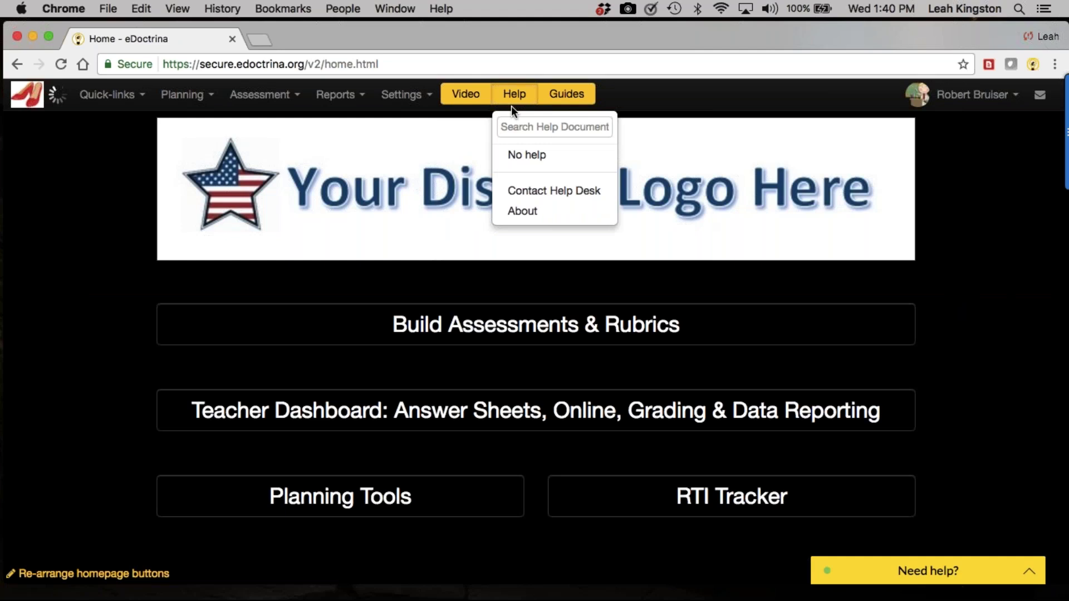
{"action": "mouse_move", "coordinate": [524, 175]}
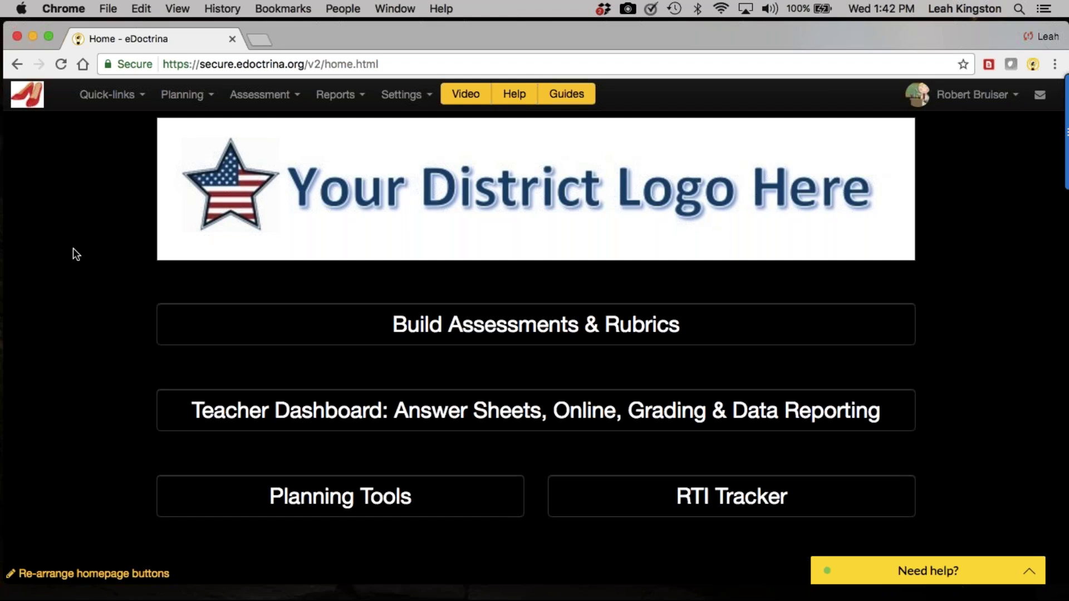
Step: Enlarge the page to 110% and open the area for building assessments and rubrics
{"action": "key", "text": "super+ctrl+f"}
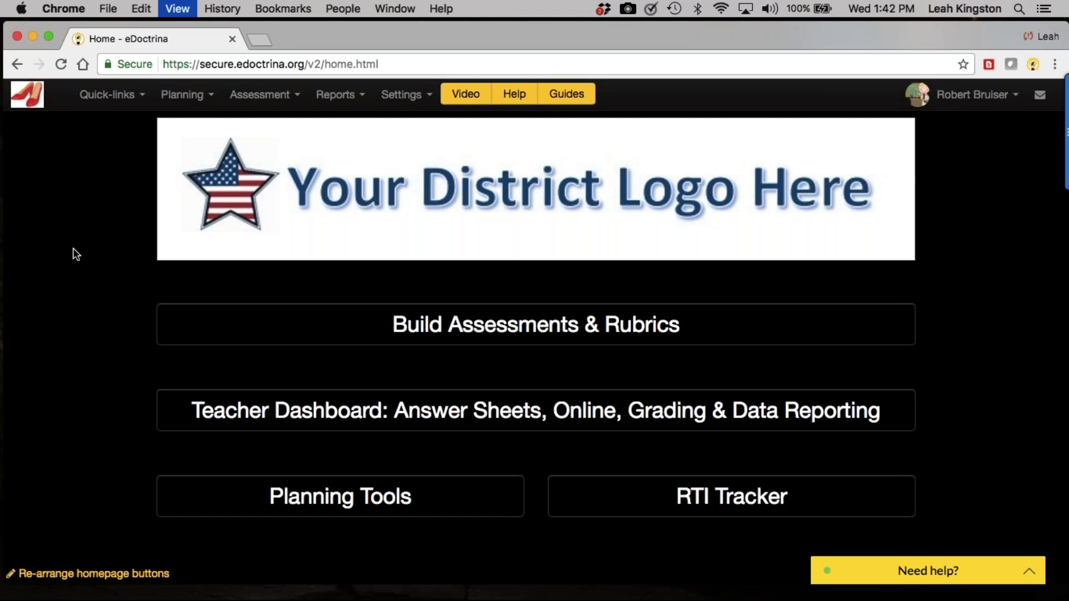
{"action": "key", "text": "super+equal"}
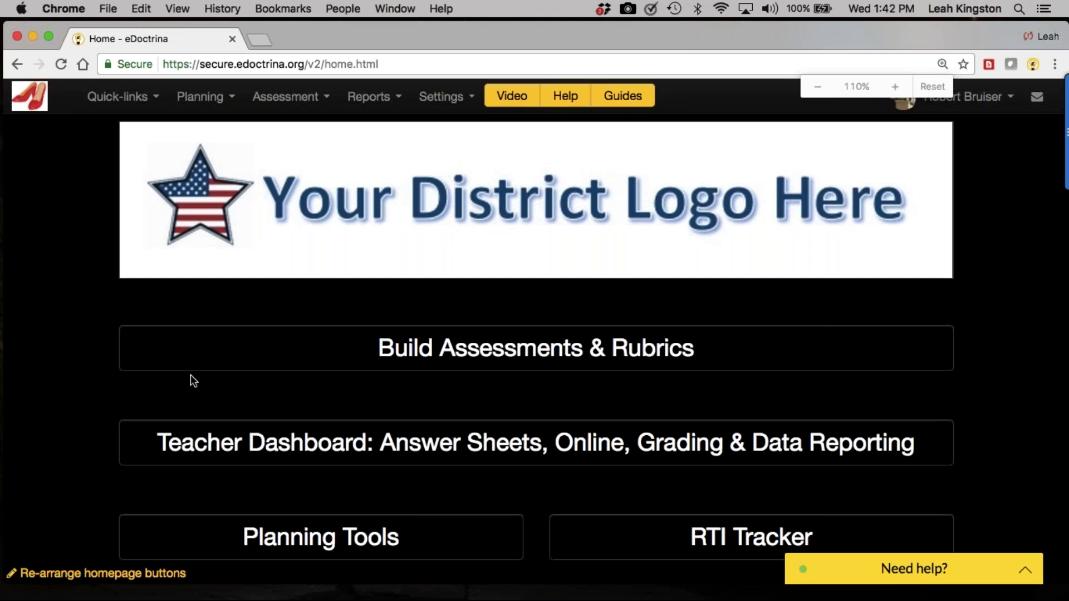
{"action": "left_click", "coordinate": [338, 366]}
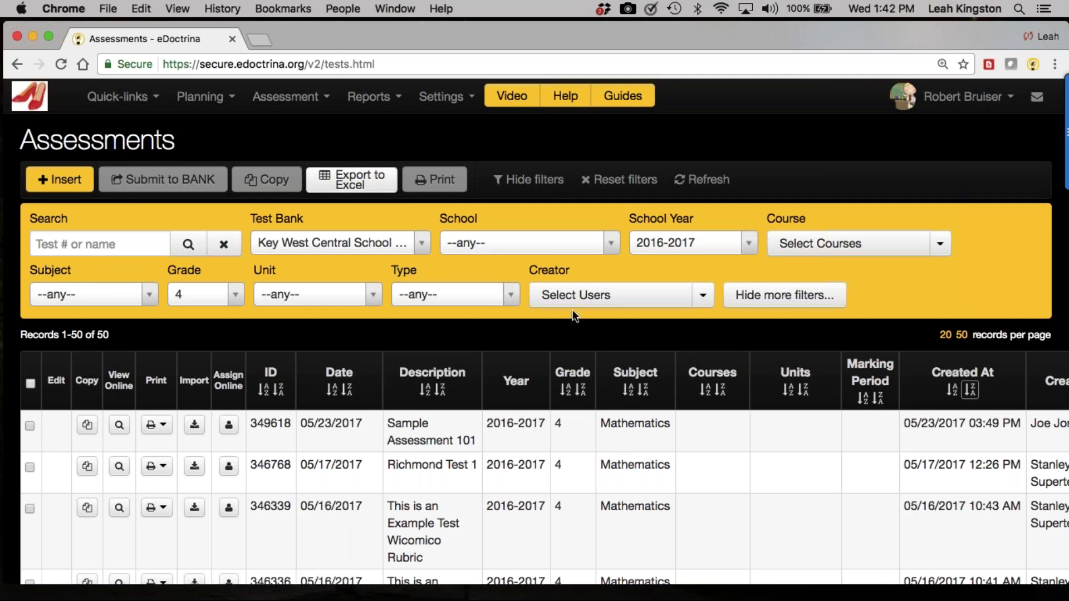
Step: Filter the assessments list to show only those created by the signed-in teacher
{"action": "left_click", "coordinate": [572, 295]}
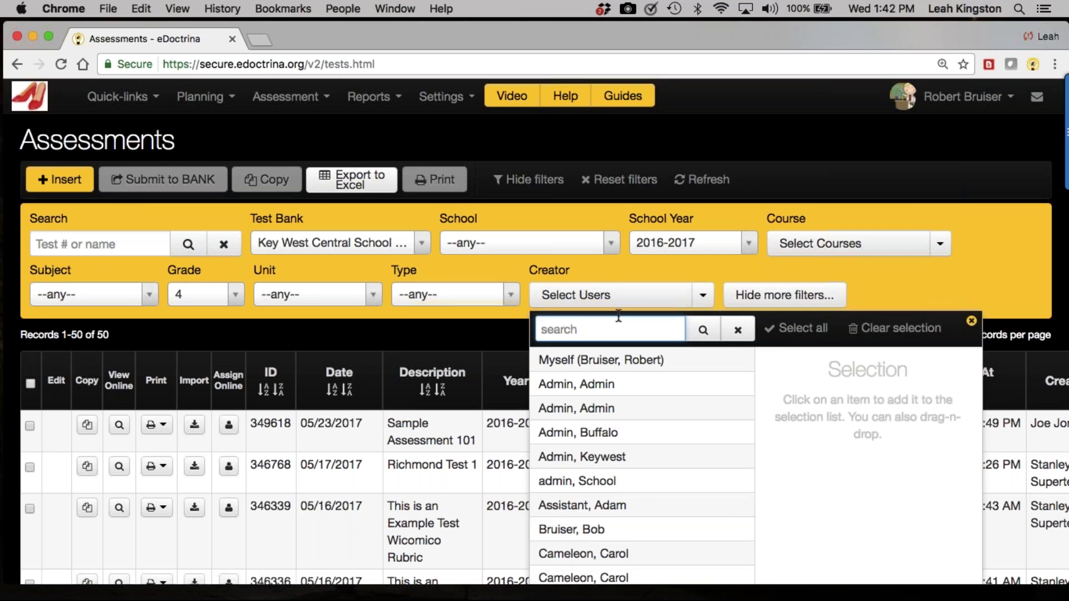
{"action": "left_click", "coordinate": [606, 366]}
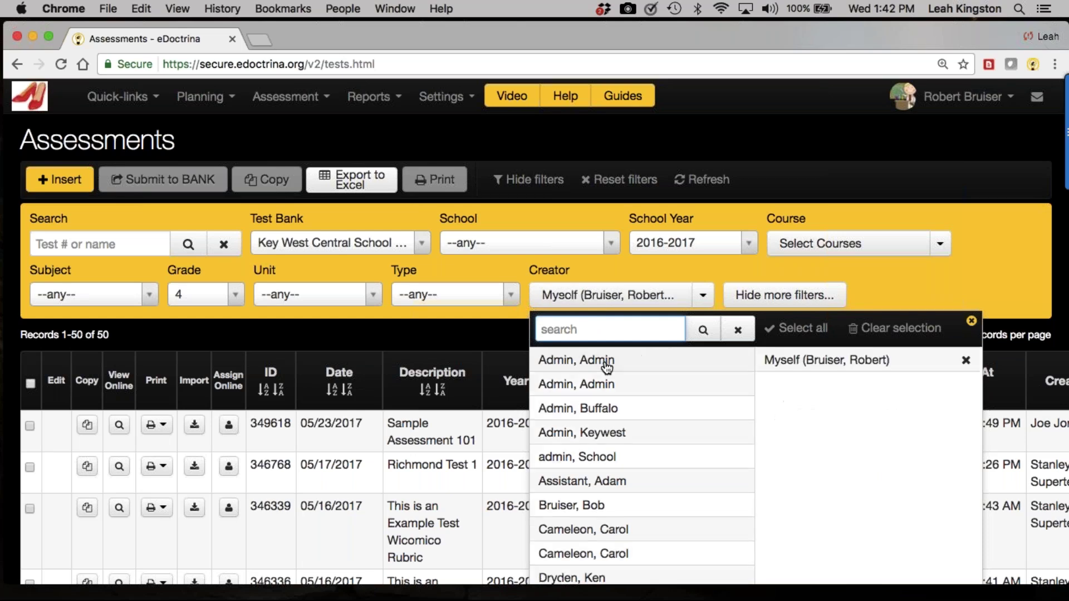
{"action": "left_click", "coordinate": [617, 266]}
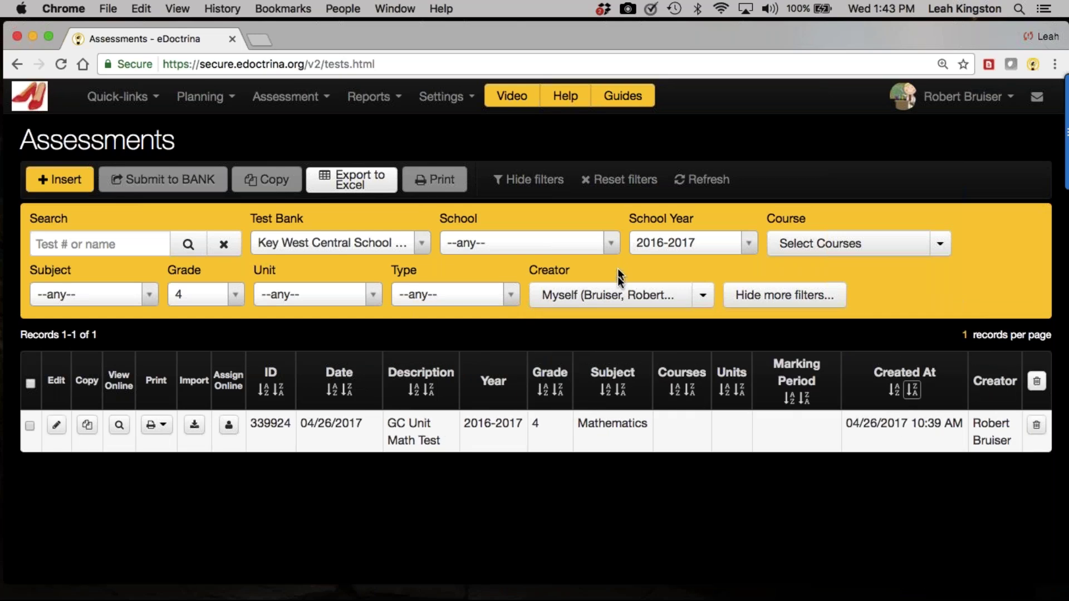
Step: Remove the creator filter from the assessments list
{"action": "left_click", "coordinate": [546, 295]}
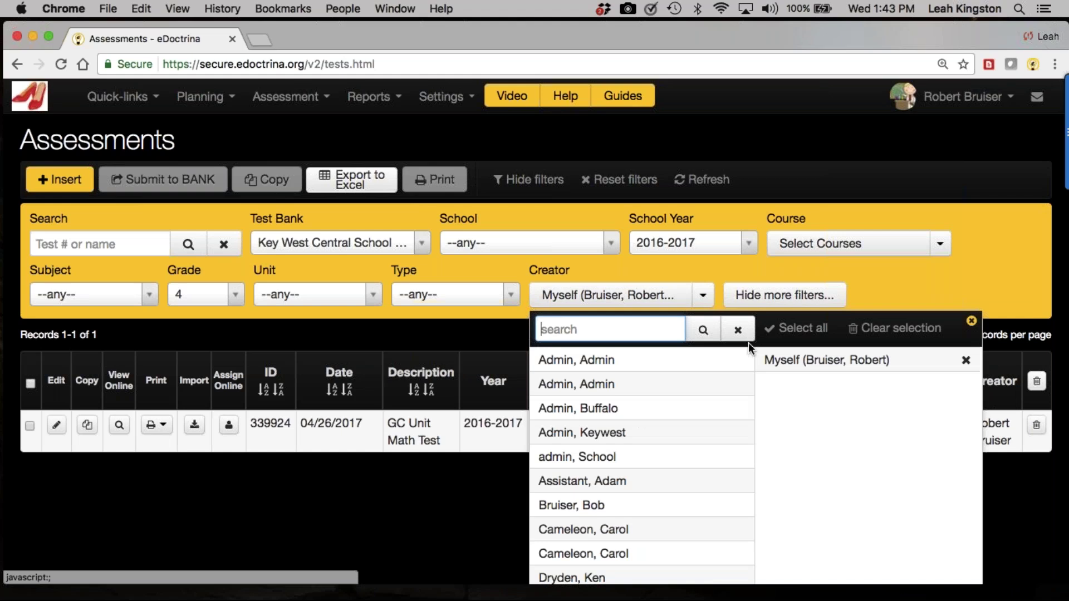
{"action": "left_click", "coordinate": [966, 360]}
{"action": "left_click", "coordinate": [469, 257]}
Step: Search the assessments for "End of" and clear the search
{"action": "left_click", "coordinate": [111, 247]}
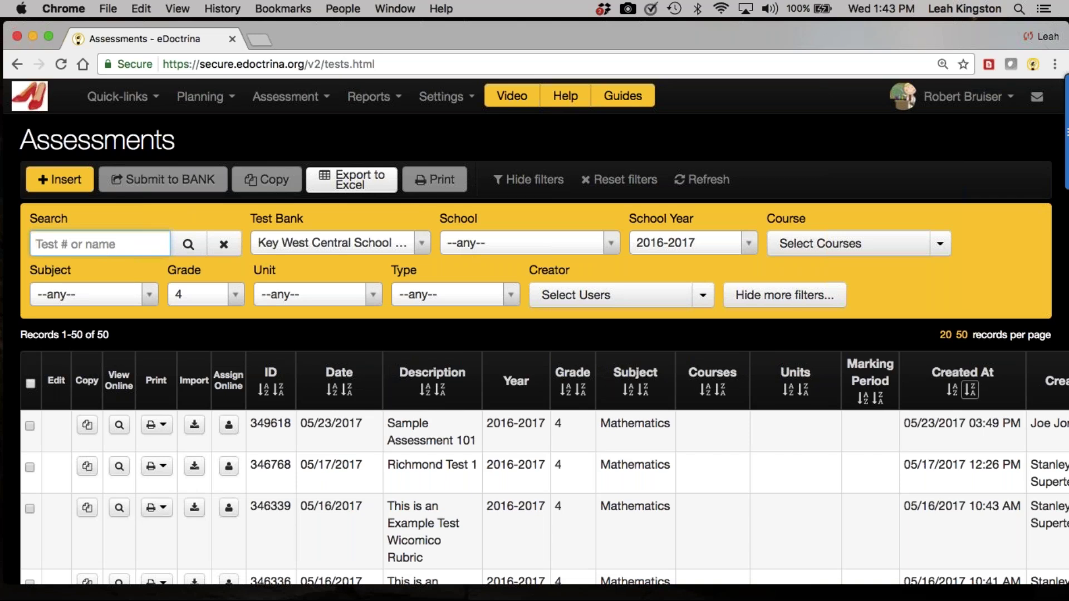
{"action": "type", "text": "End of"}
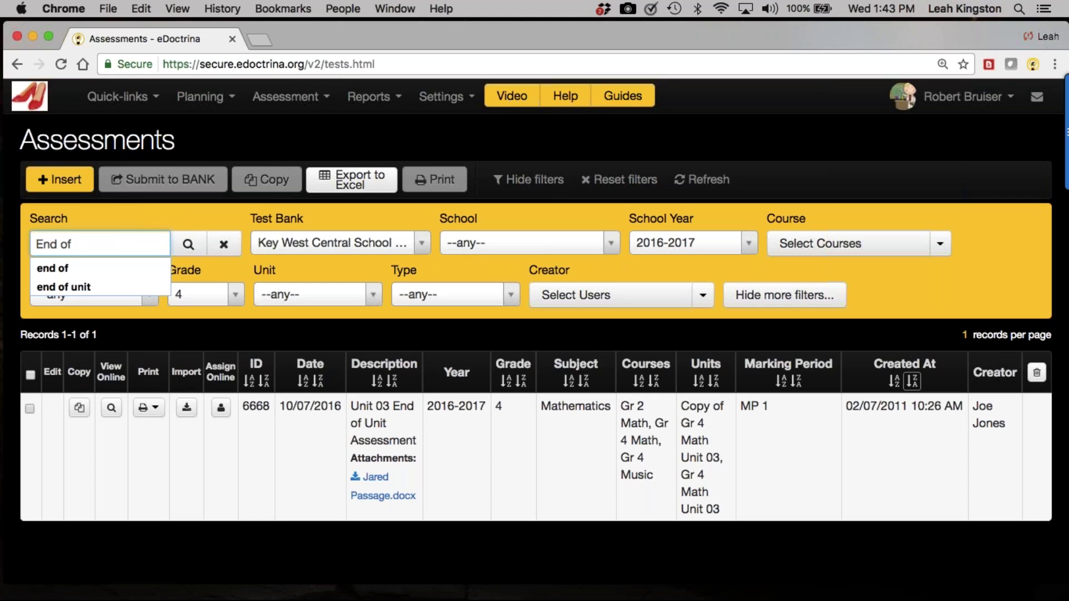
{"action": "left_click", "coordinate": [223, 245]}
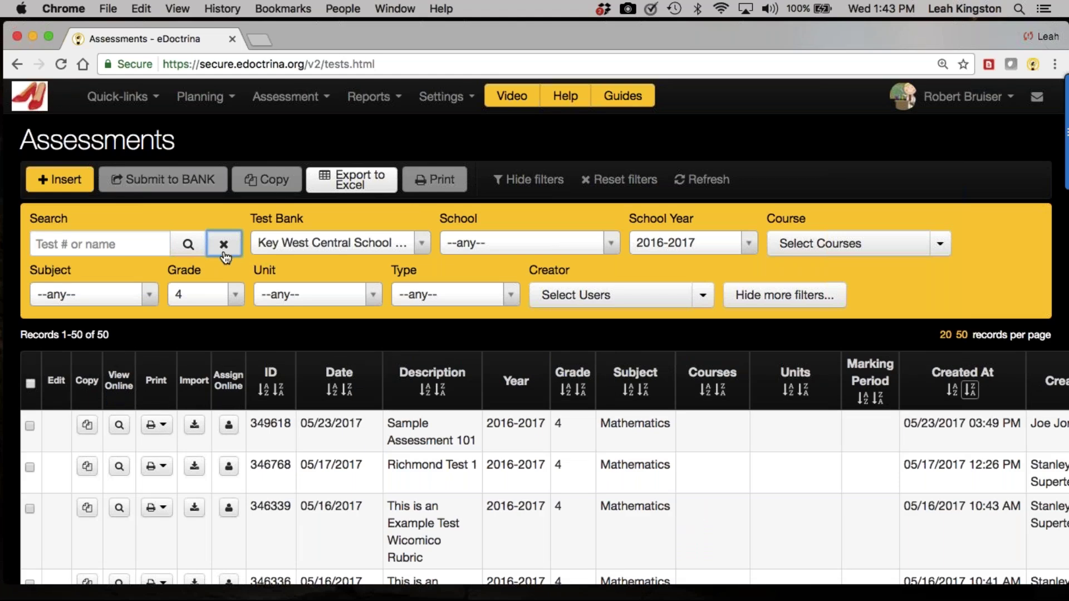
Step: Examine the copy and print options available for Sample Assessment 101
{"action": "scroll", "coordinate": [195, 466], "scroll_direction": "down", "scroll_amount": 5}
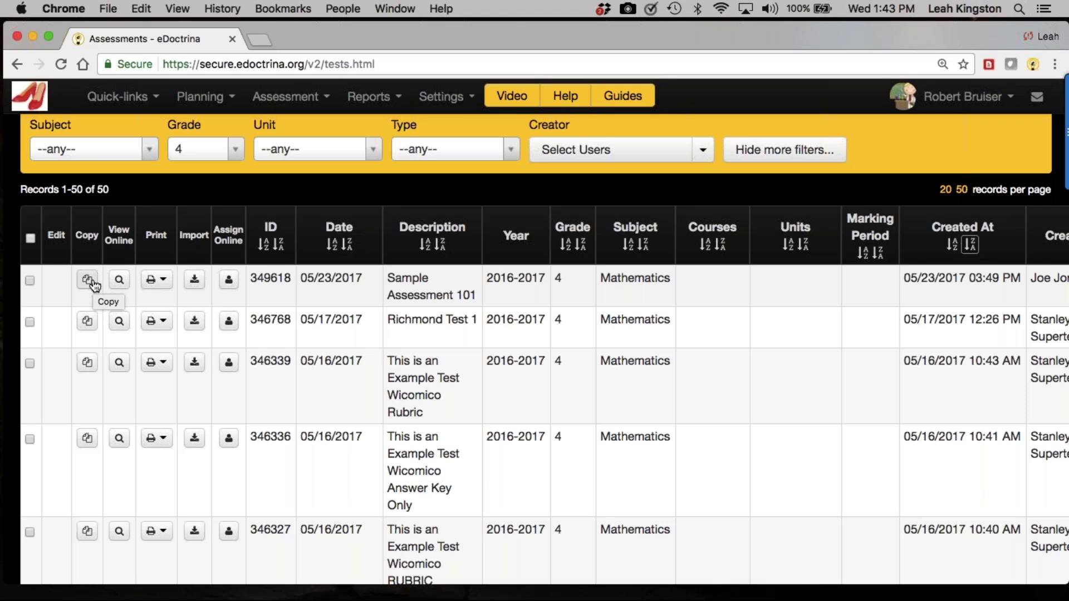
{"action": "left_click", "coordinate": [89, 281]}
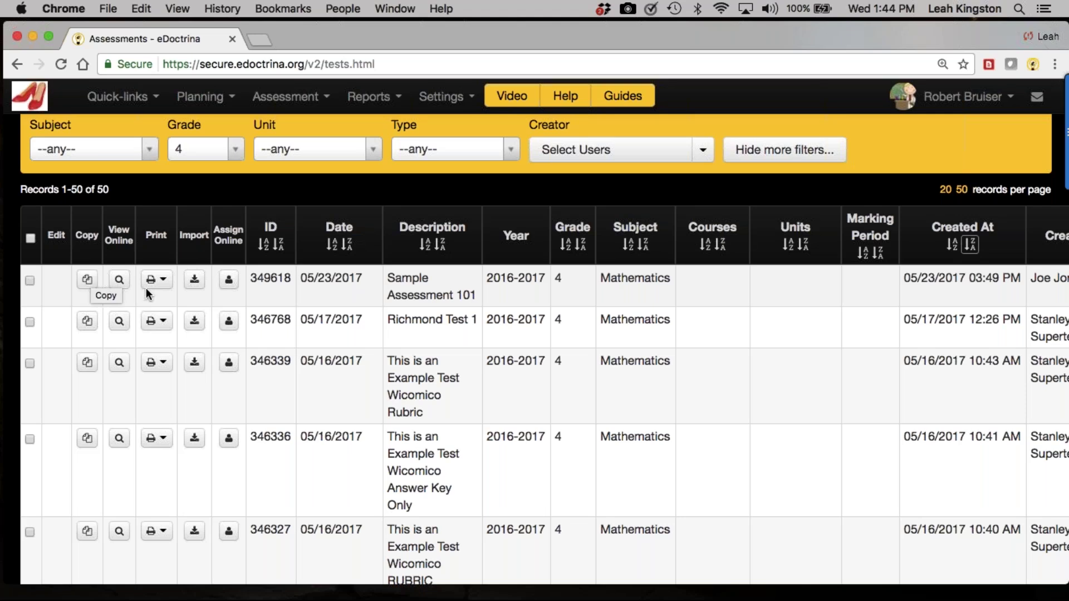
{"action": "left_click", "coordinate": [164, 281]}
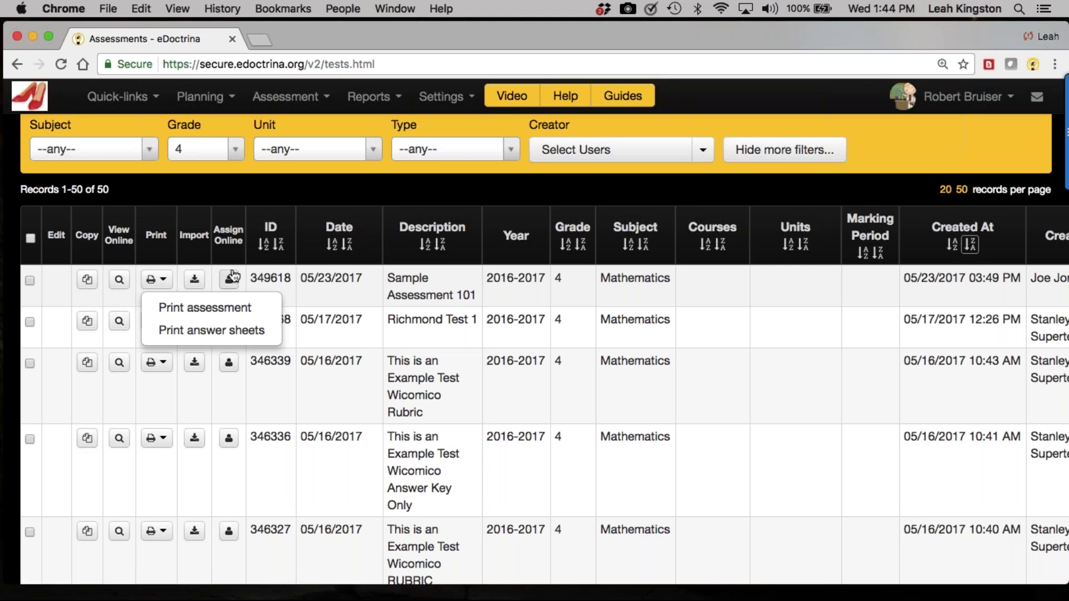
{"action": "left_click", "coordinate": [249, 189]}
Step: Start creating a new assessment and enlarge the page to 125%
{"action": "scroll", "coordinate": [249, 189], "scroll_direction": "up", "scroll_amount": 3}
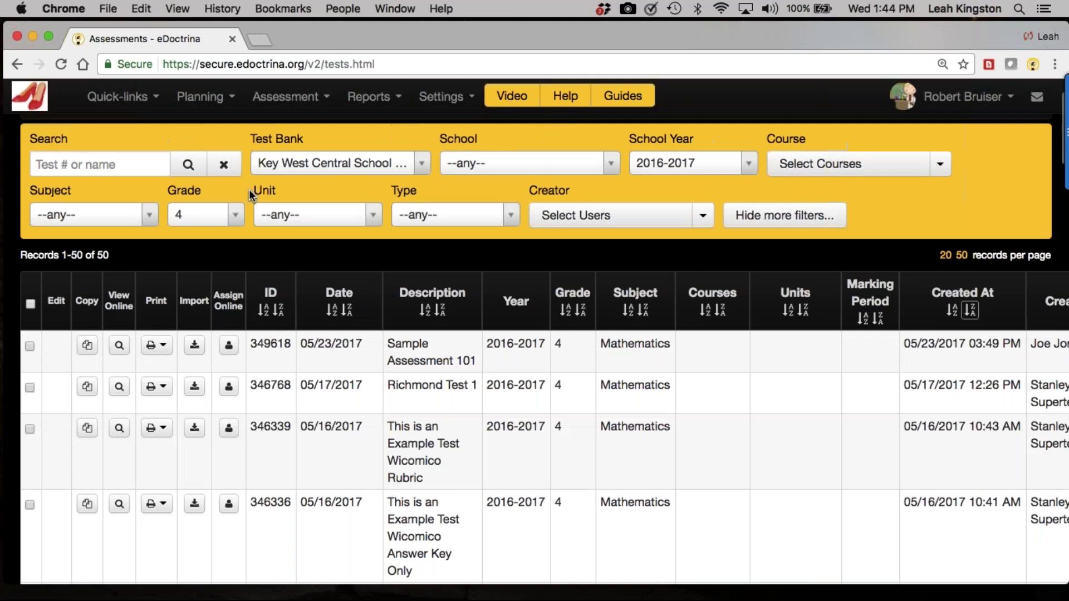
{"action": "scroll", "coordinate": [249, 192], "scroll_direction": "up", "scroll_amount": 2}
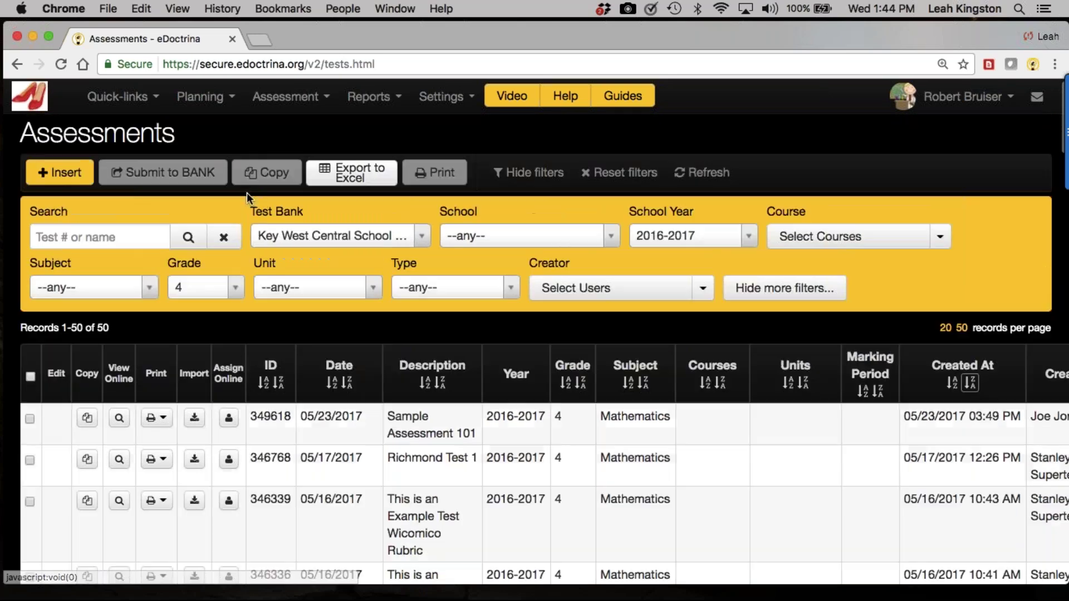
{"action": "left_click", "coordinate": [60, 173]}
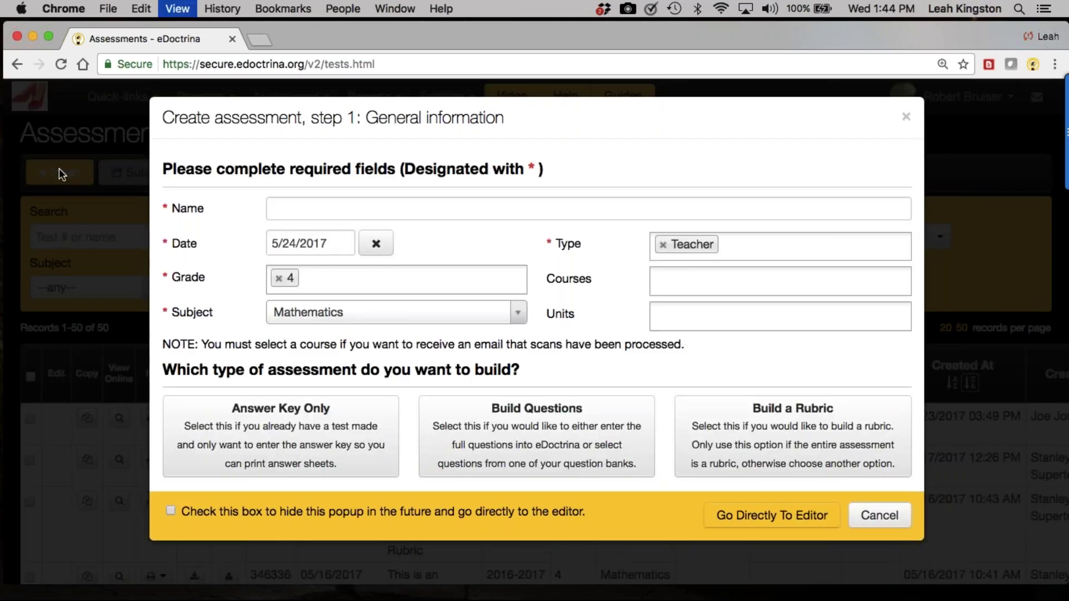
{"action": "key", "text": "super+equal"}
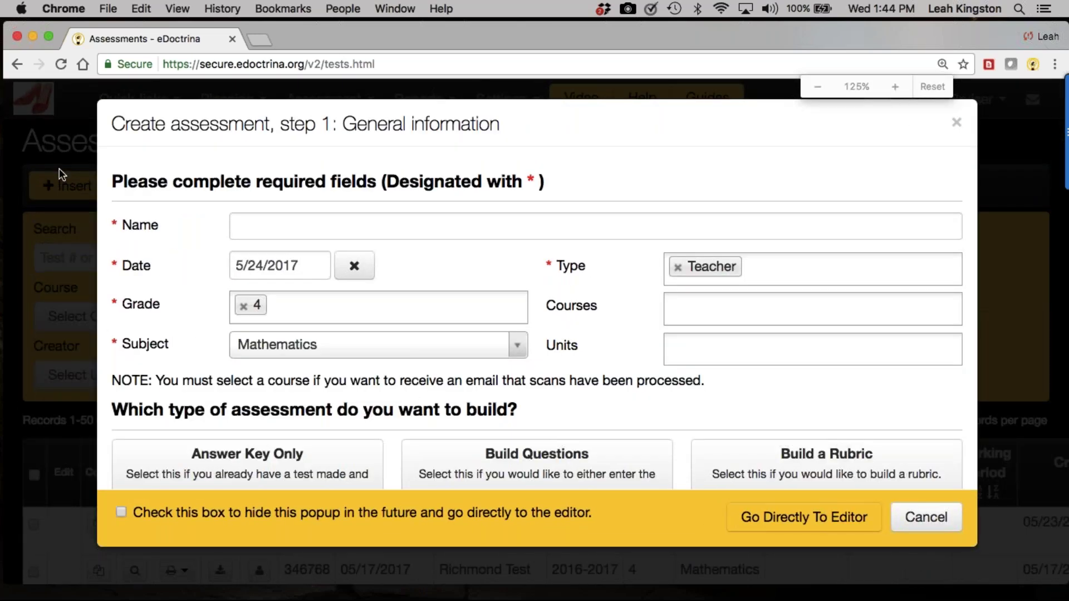
Step: Name the assessment "Unit 05 End of Unit Assessment" and set its date to 05/26/2017
{"action": "scroll", "coordinate": [239, 259], "scroll_direction": "down", "scroll_amount": 2}
{"action": "scroll", "coordinate": [240, 260], "scroll_direction": "down", "scroll_amount": 1}
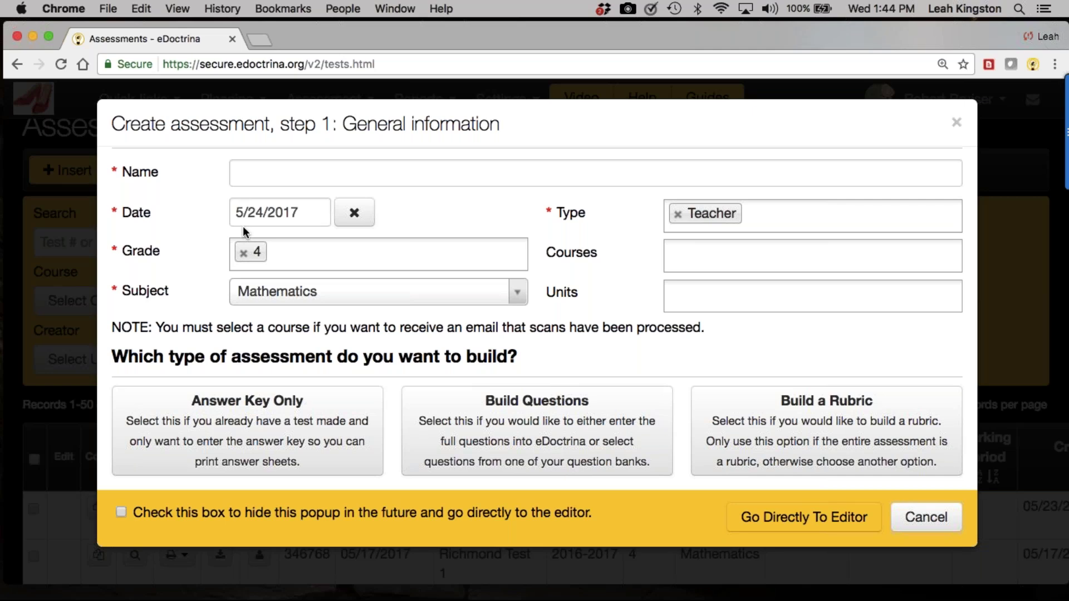
{"action": "left_click", "coordinate": [260, 173]}
{"action": "type", "text": "Unit 05 End of Unit Assessment"}
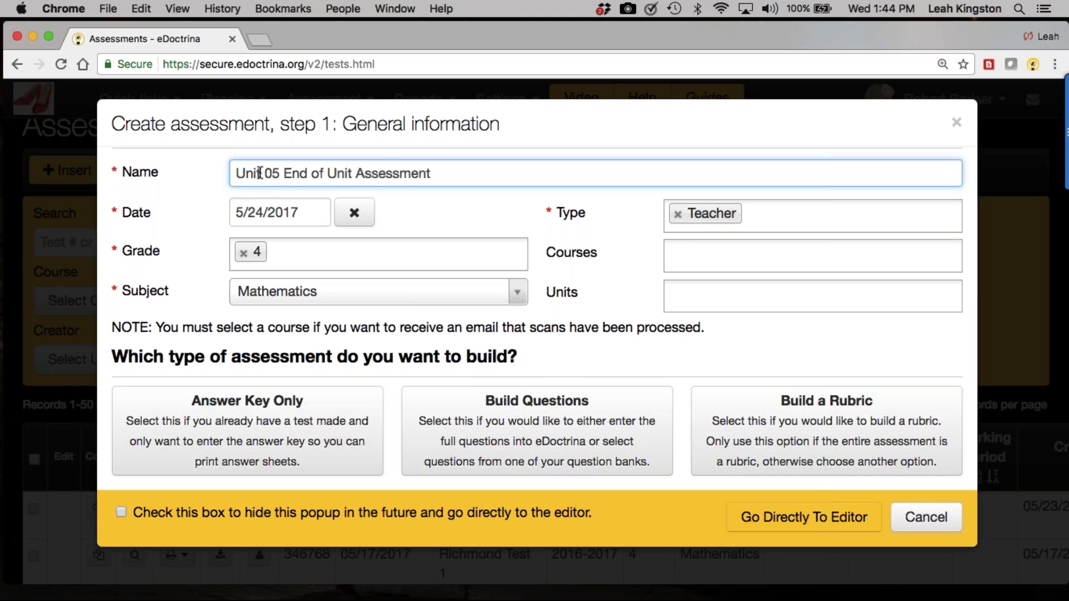
{"action": "left_click", "coordinate": [273, 212]}
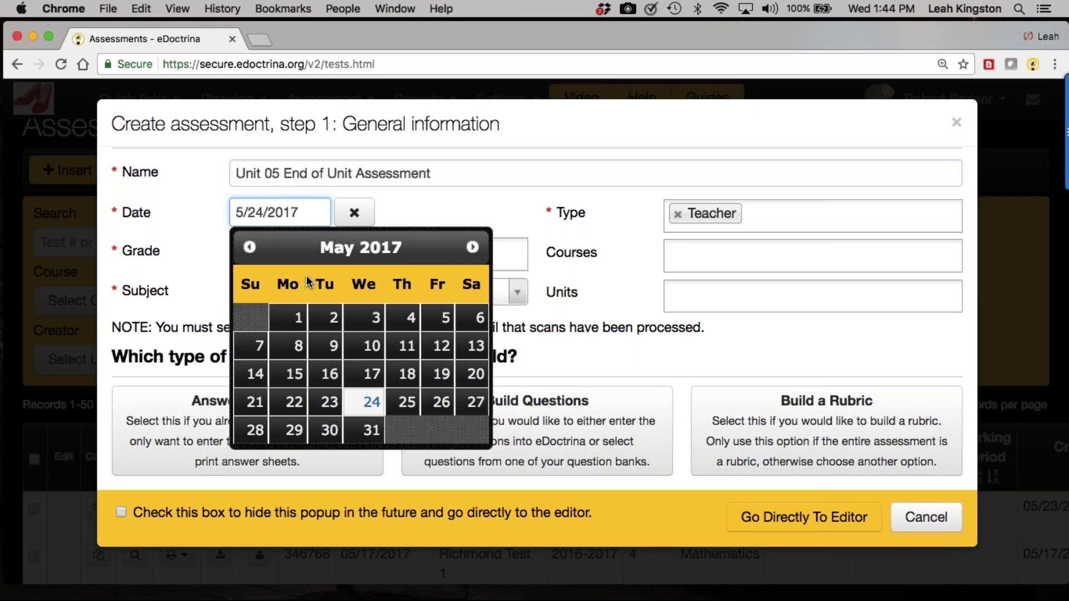
{"action": "left_click", "coordinate": [441, 402]}
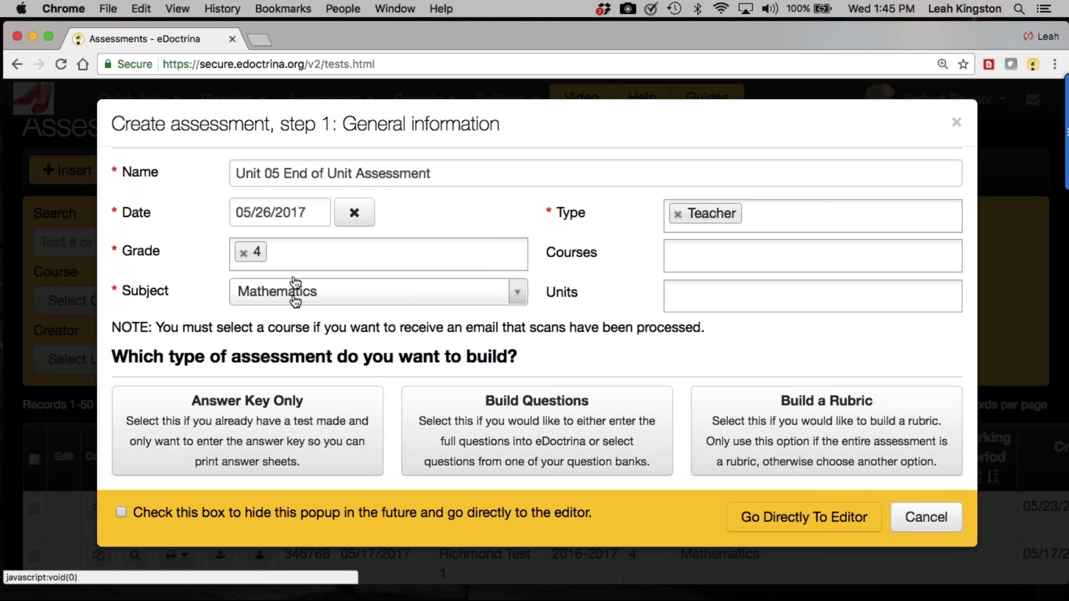
Step: Add grade 5 and the Gr 4 Math course to the assessment, keeping Mathematics as its subject
{"action": "left_click", "coordinate": [291, 255]}
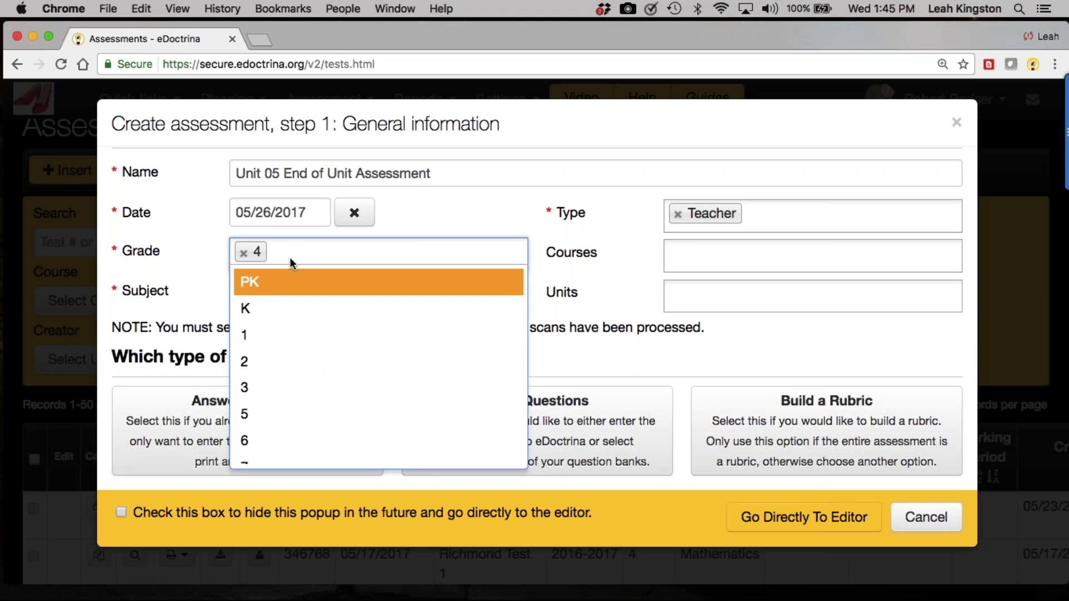
{"action": "left_click", "coordinate": [275, 415]}
{"action": "left_click", "coordinate": [372, 290]}
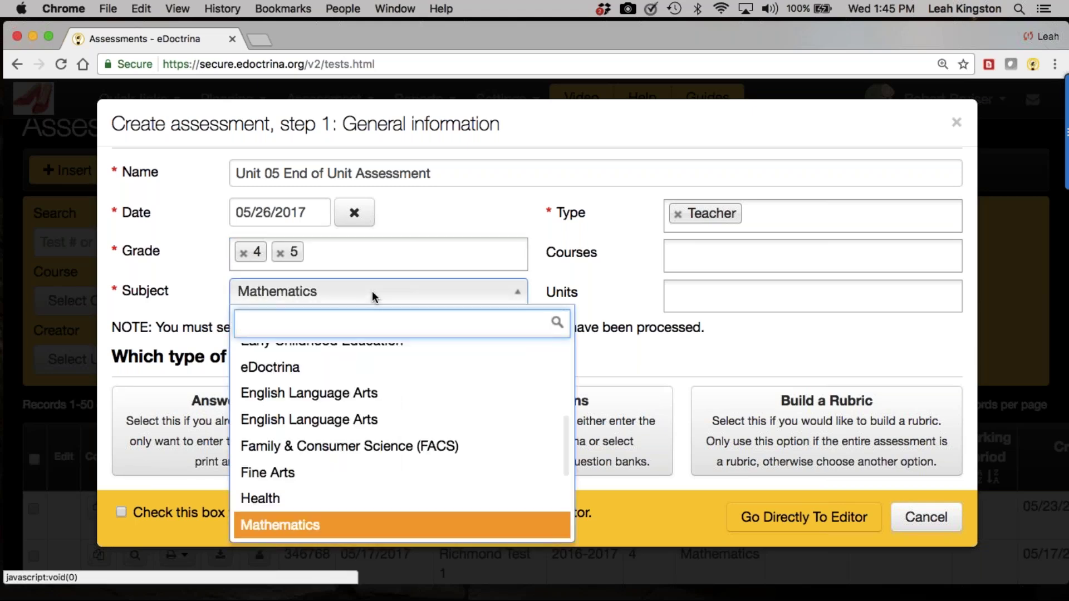
{"action": "left_click", "coordinate": [443, 221]}
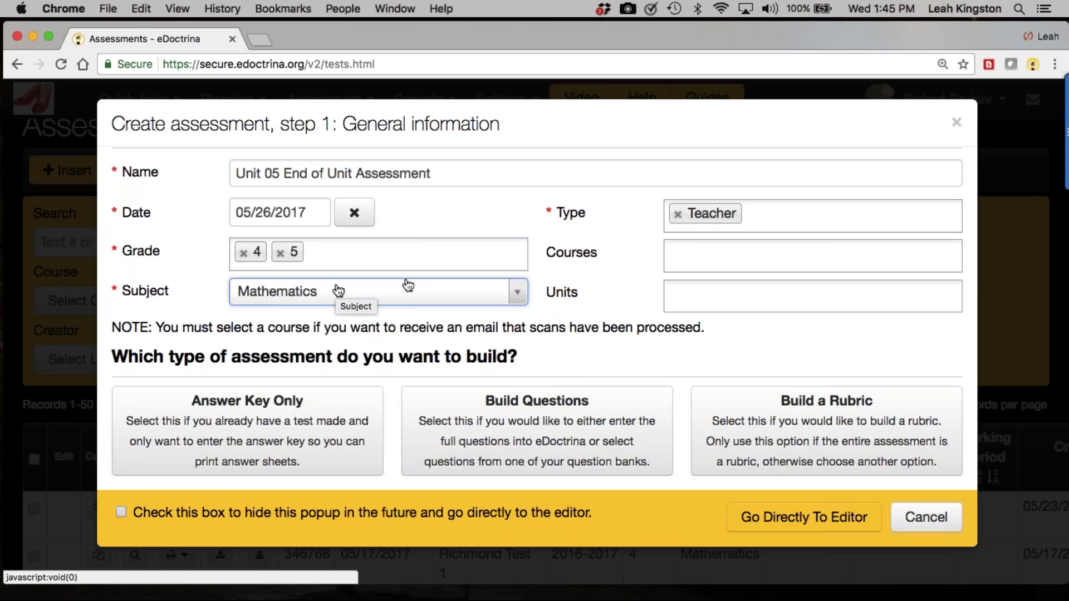
{"action": "left_click", "coordinate": [688, 255]}
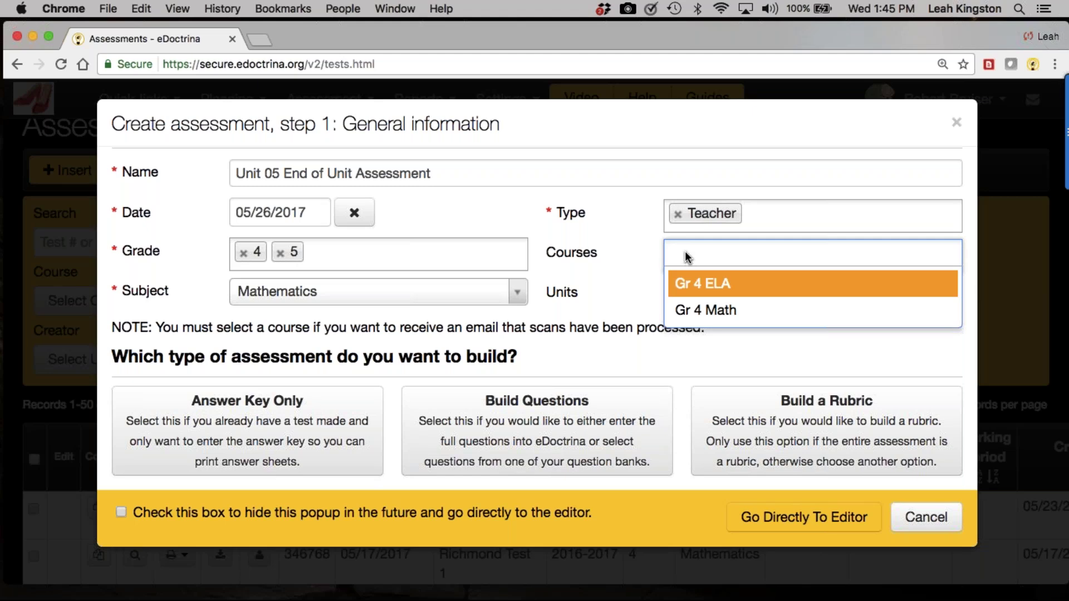
{"action": "left_click", "coordinate": [706, 310]}
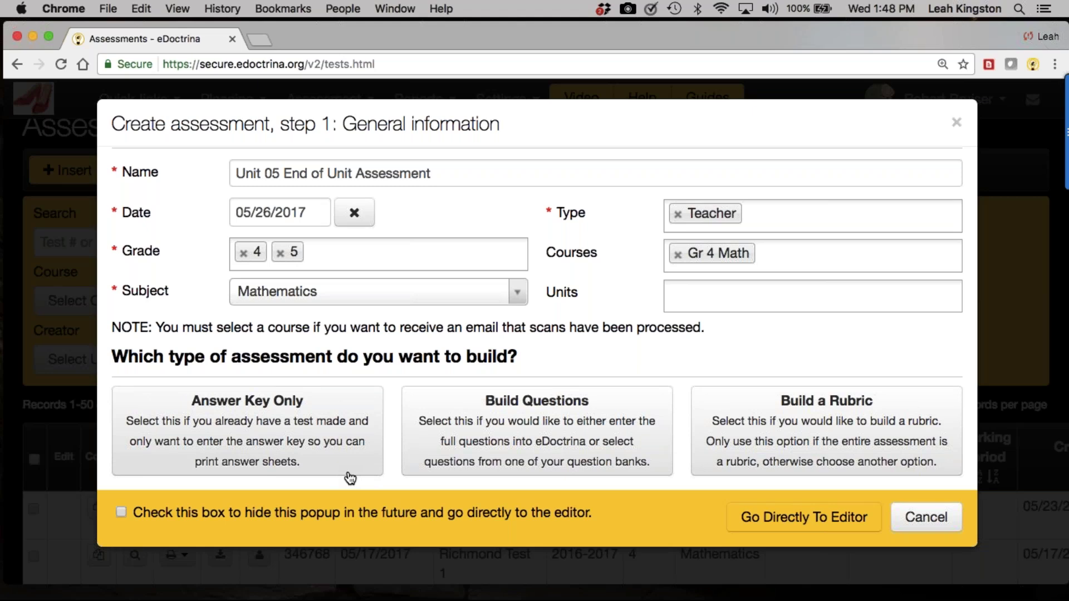
Step: Choose the Answer Key Only assessment and set it to 15 questions, keeping the Letter (a,b,c) type
{"action": "left_click", "coordinate": [301, 457]}
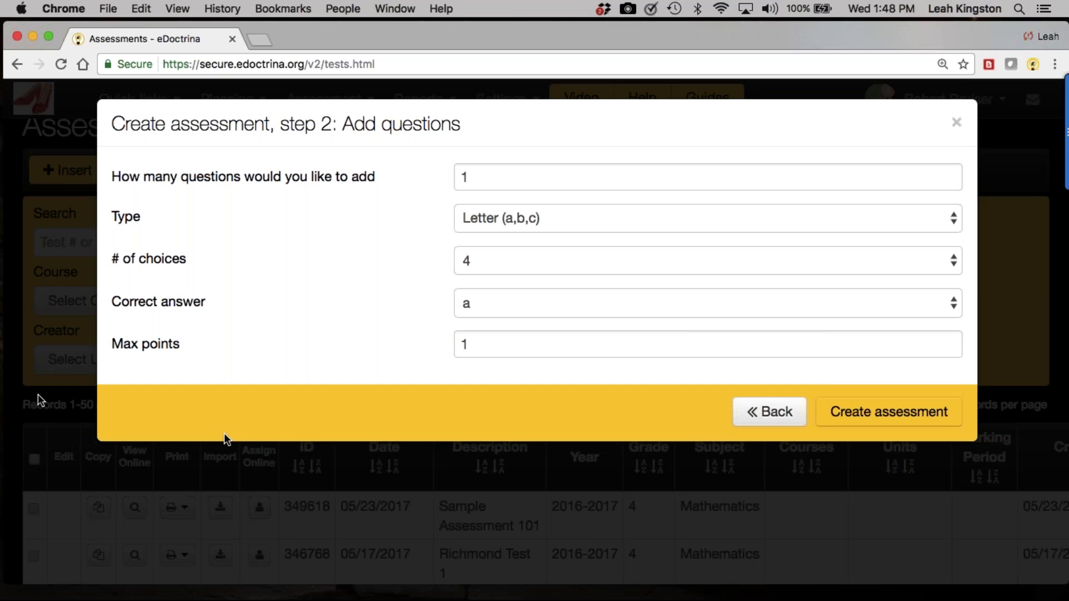
{"action": "left_click", "coordinate": [484, 178]}
{"action": "key", "text": "BackSpace"}
{"action": "type", "text": "15"}
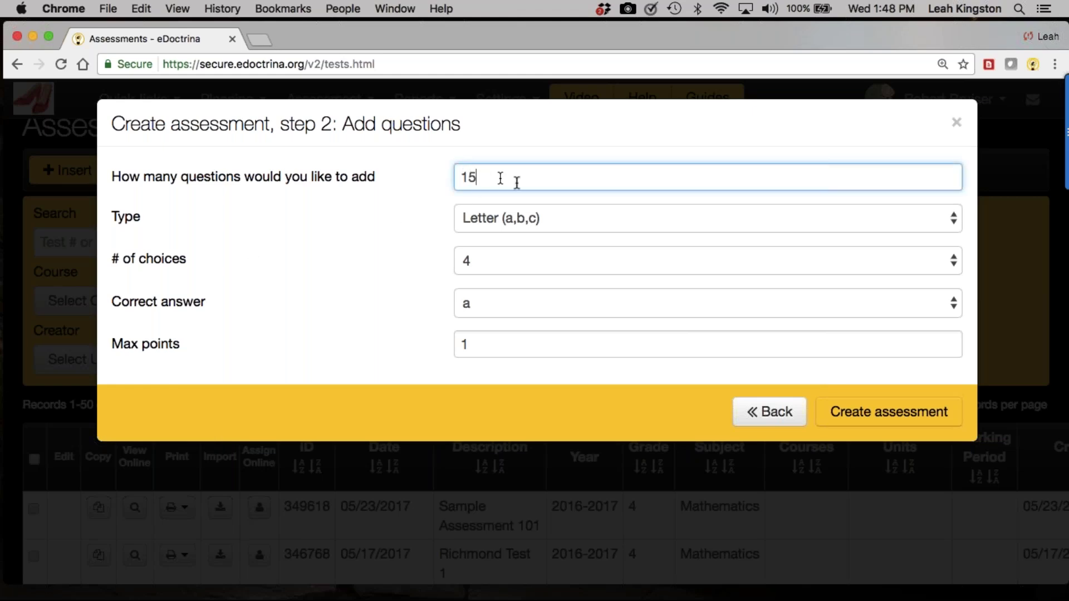
{"action": "left_click", "coordinate": [566, 228]}
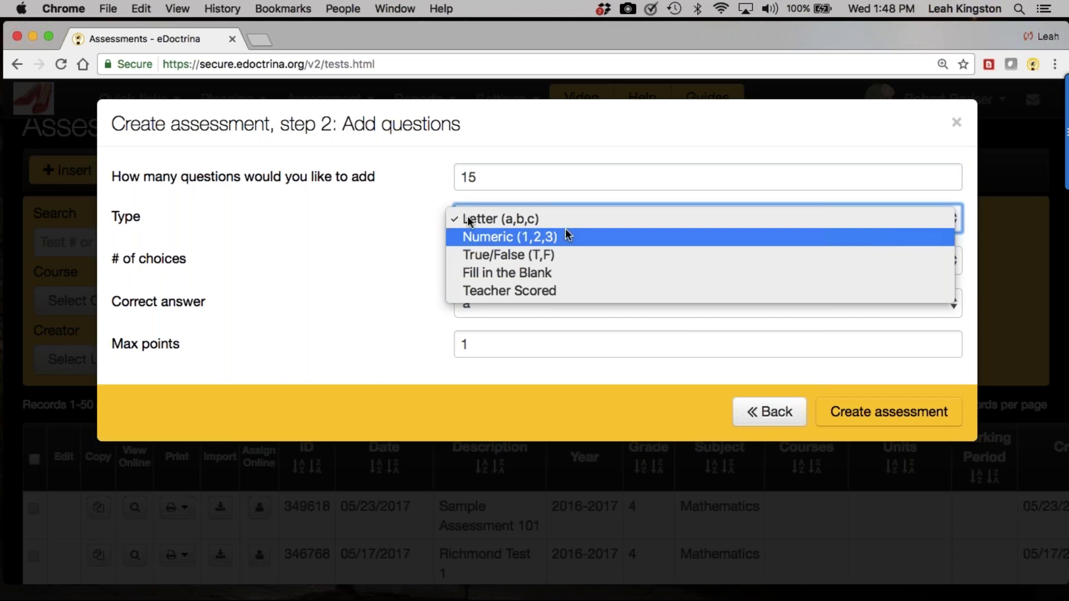
{"action": "left_click", "coordinate": [393, 234]}
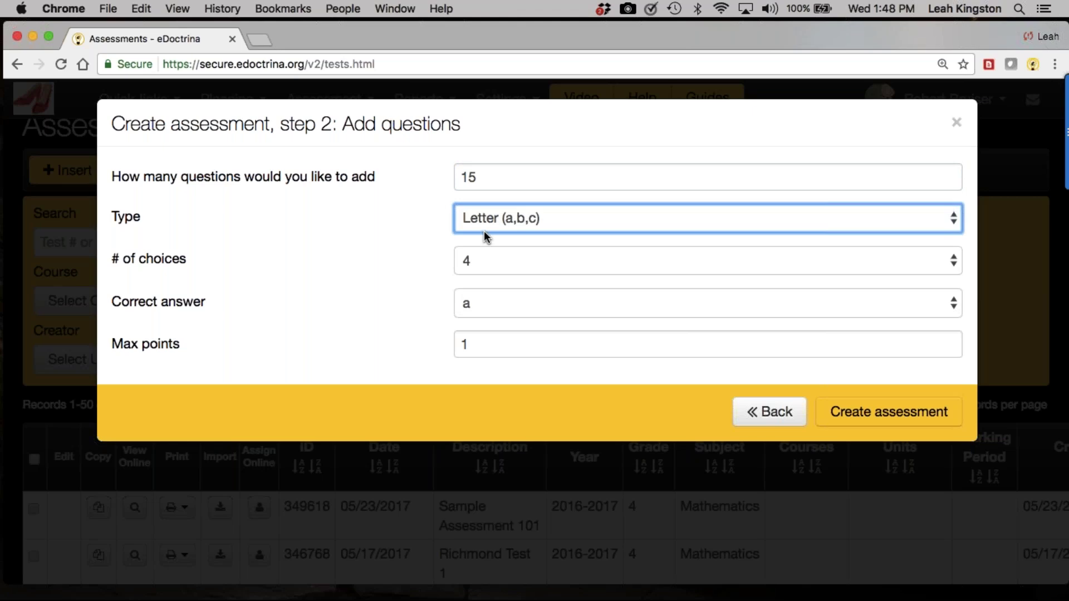
Step: Keep 4 choices per question, set the max points to 2, and create the assessment
{"action": "left_click", "coordinate": [488, 267]}
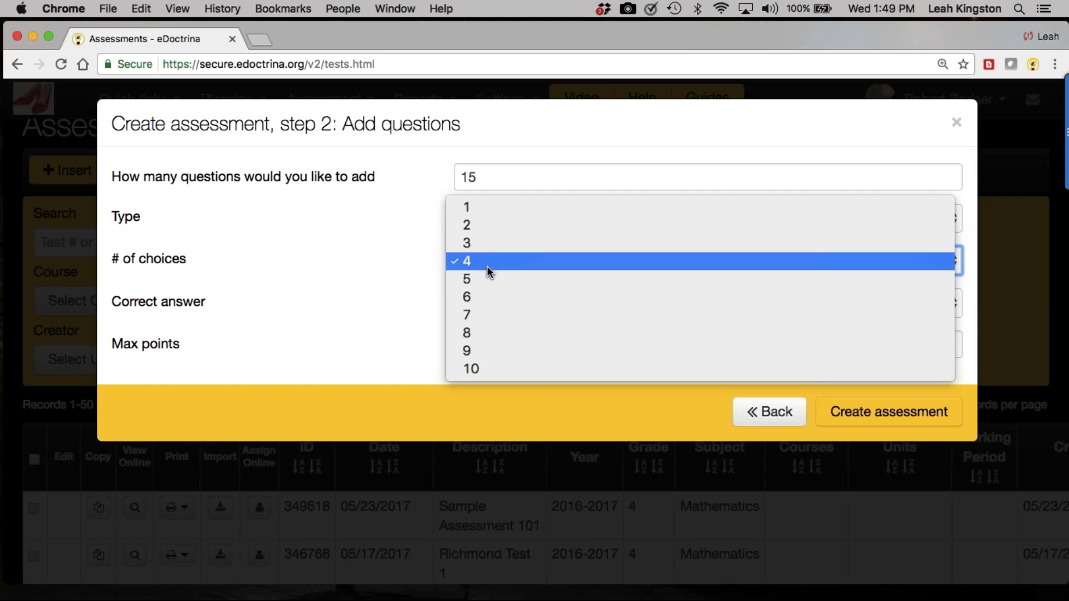
{"action": "left_click", "coordinate": [486, 265]}
{"action": "left_click", "coordinate": [488, 345]}
{"action": "key", "text": "BackSpace"}
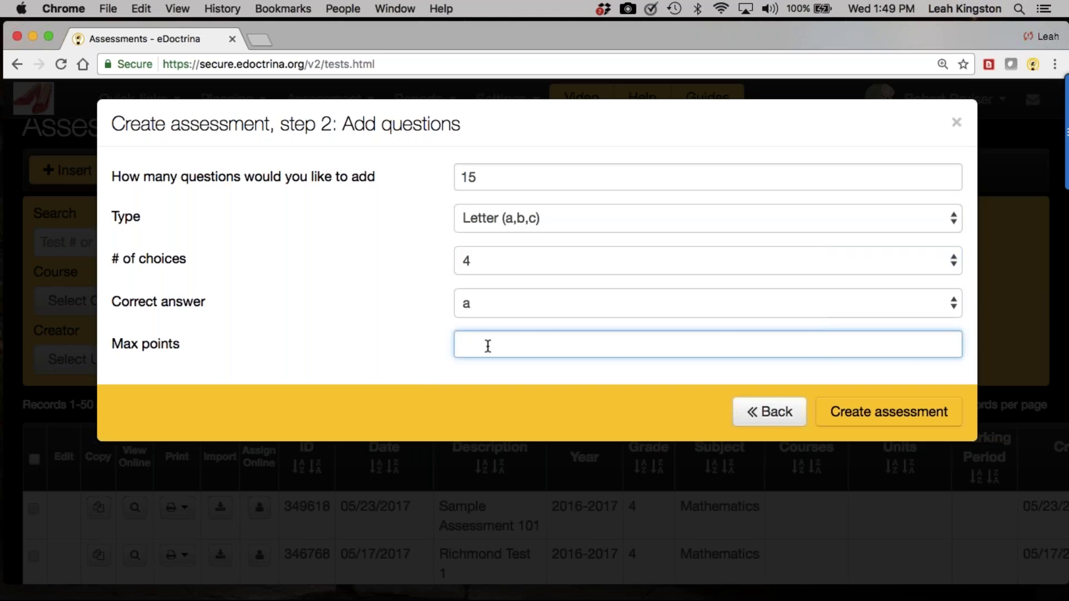
{"action": "type", "text": "2"}
{"action": "left_click", "coordinate": [916, 418]}
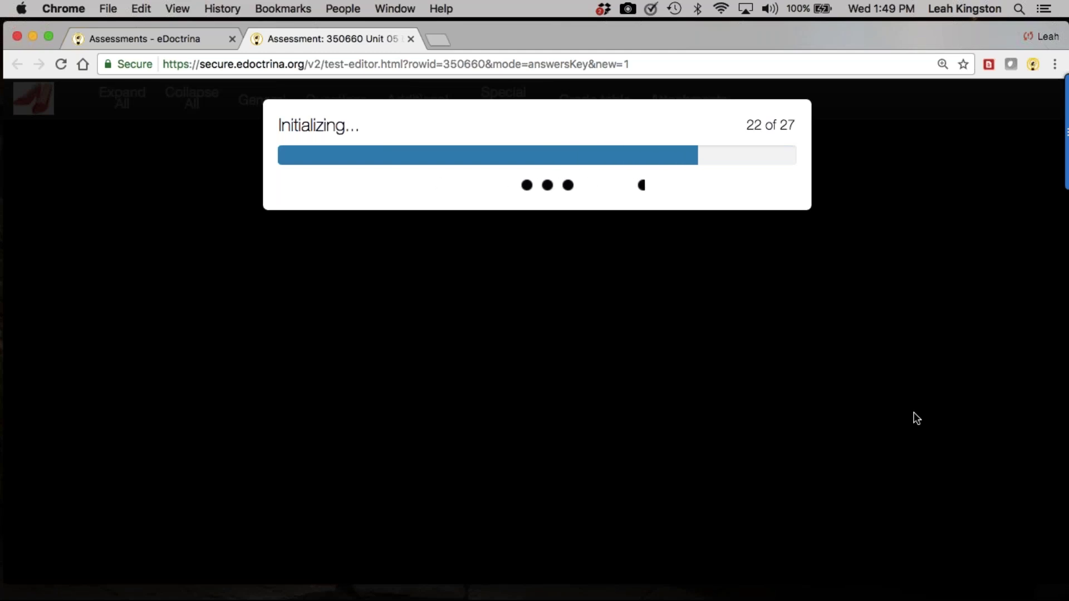
Step: Set the correct answers of questions 1 and 2 to c and of question 3 to b
{"action": "key", "text": "super+minus"}
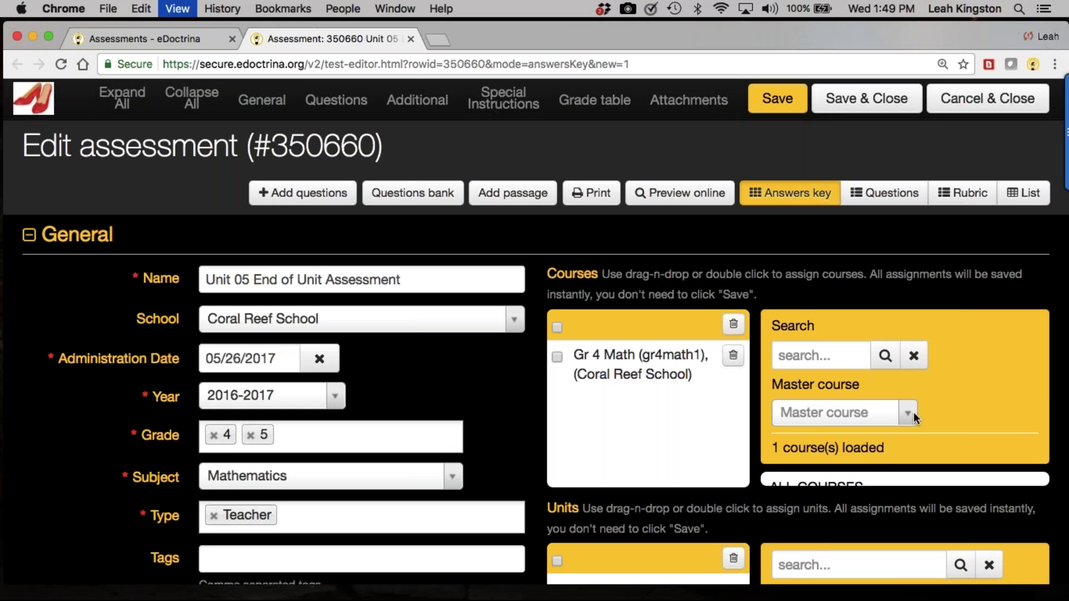
{"action": "key", "text": "super+0"}
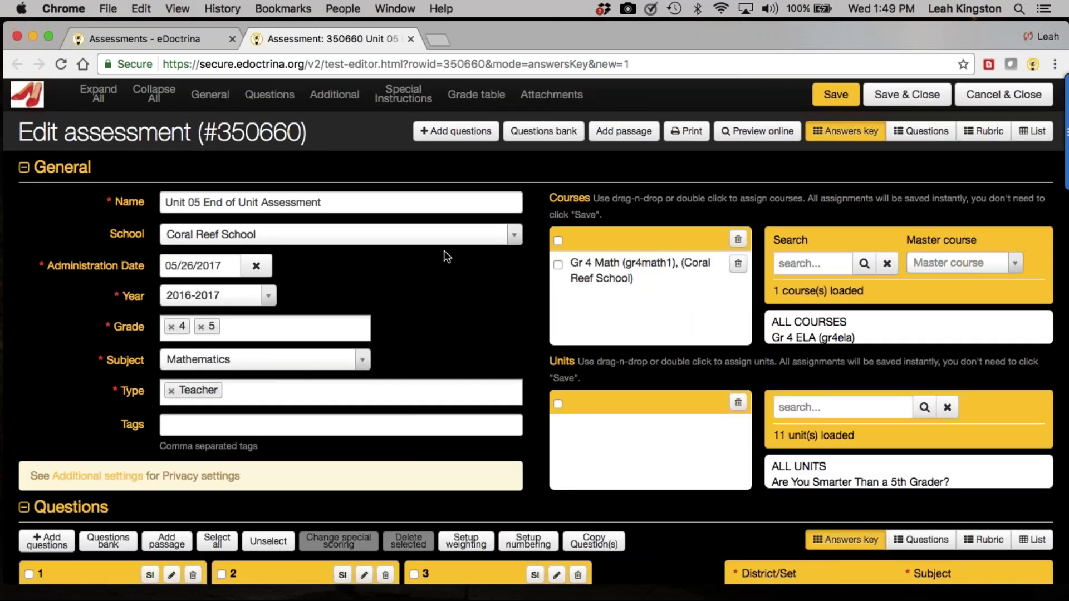
{"action": "scroll", "coordinate": [544, 449], "scroll_direction": "down", "scroll_amount": 5}
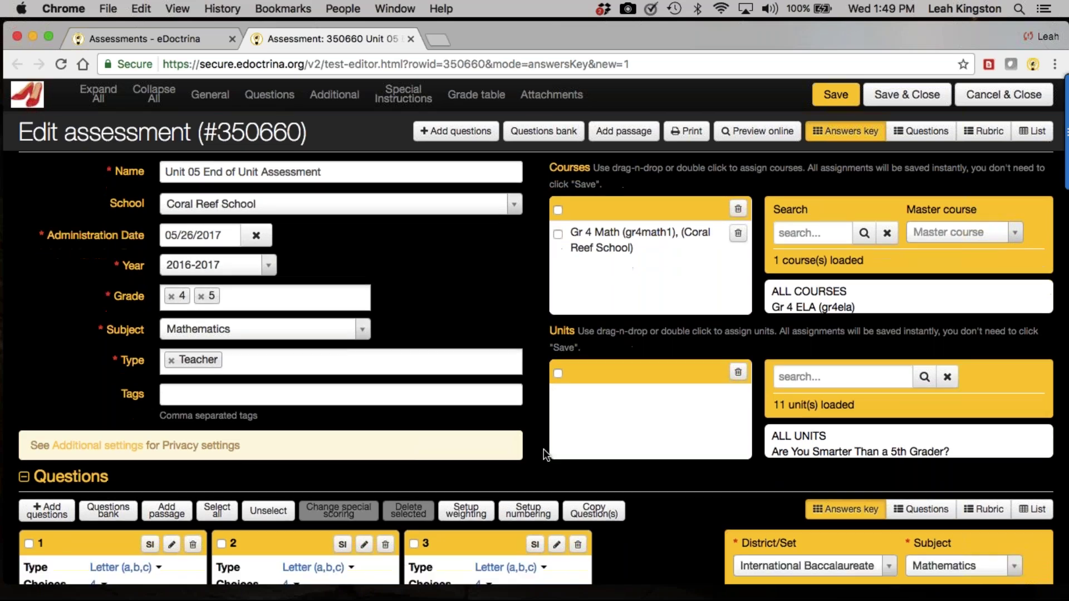
{"action": "scroll", "coordinate": [545, 454], "scroll_direction": "down", "scroll_amount": 6}
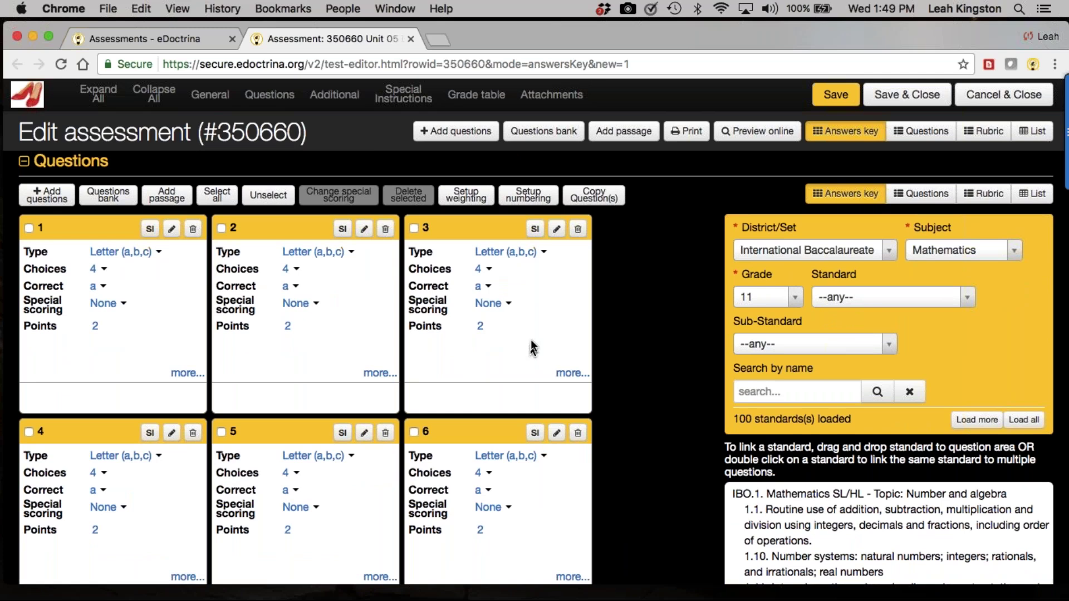
{"action": "left_click", "coordinate": [97, 286]}
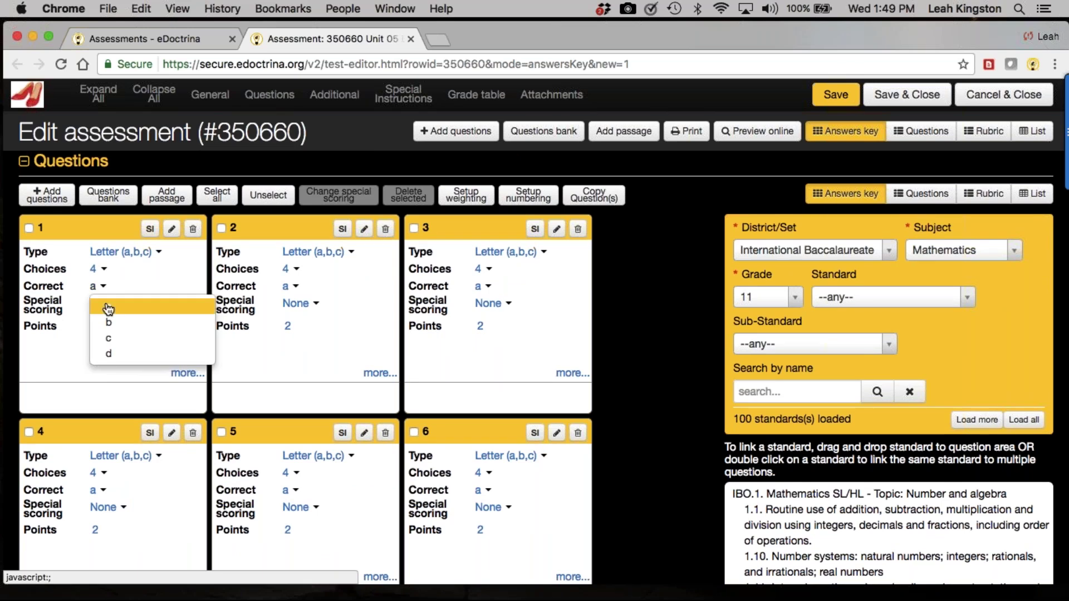
{"action": "left_click", "coordinate": [107, 339]}
{"action": "left_click", "coordinate": [291, 286]}
{"action": "left_click", "coordinate": [301, 337]}
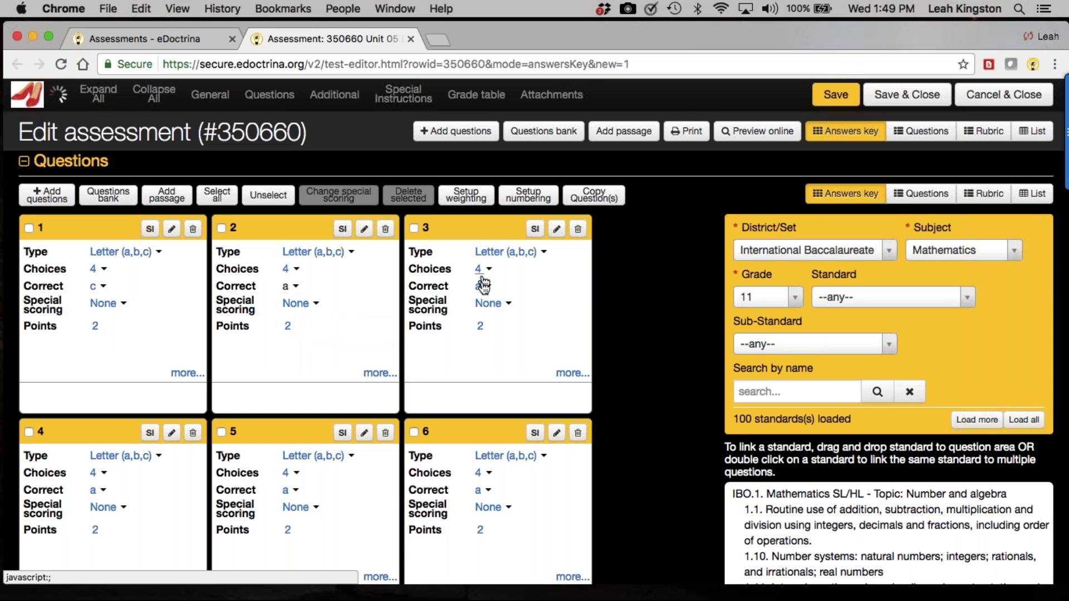
{"action": "left_click", "coordinate": [484, 288]}
{"action": "left_click", "coordinate": [492, 306]}
Step: Set question 5's correct answer to c and its points to 1
{"action": "scroll", "coordinate": [429, 423], "scroll_direction": "down", "scroll_amount": 5}
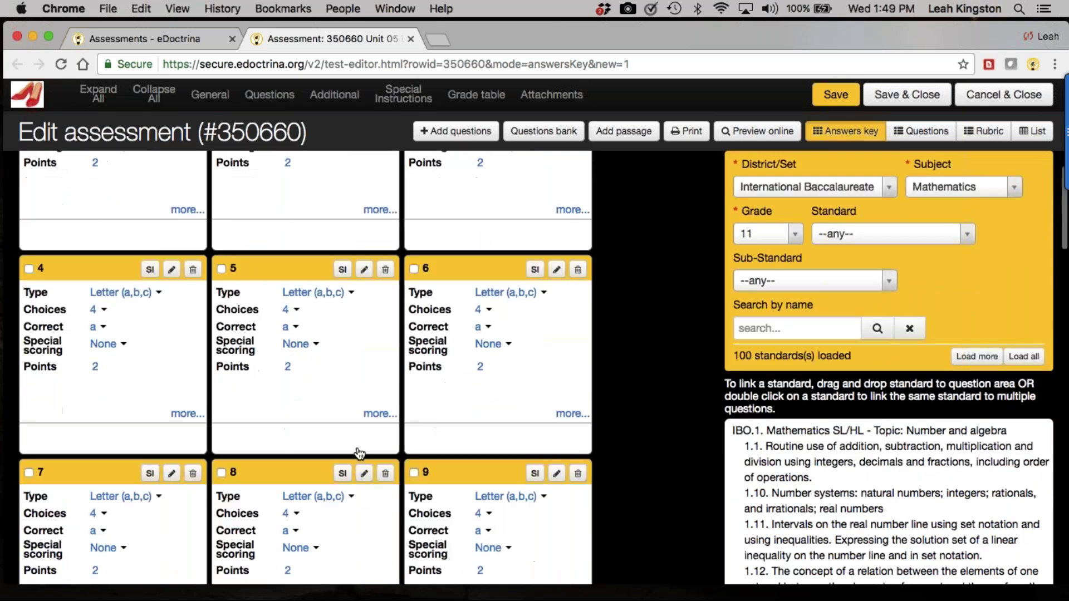
{"action": "left_click", "coordinate": [295, 325]}
{"action": "left_click", "coordinate": [295, 375]}
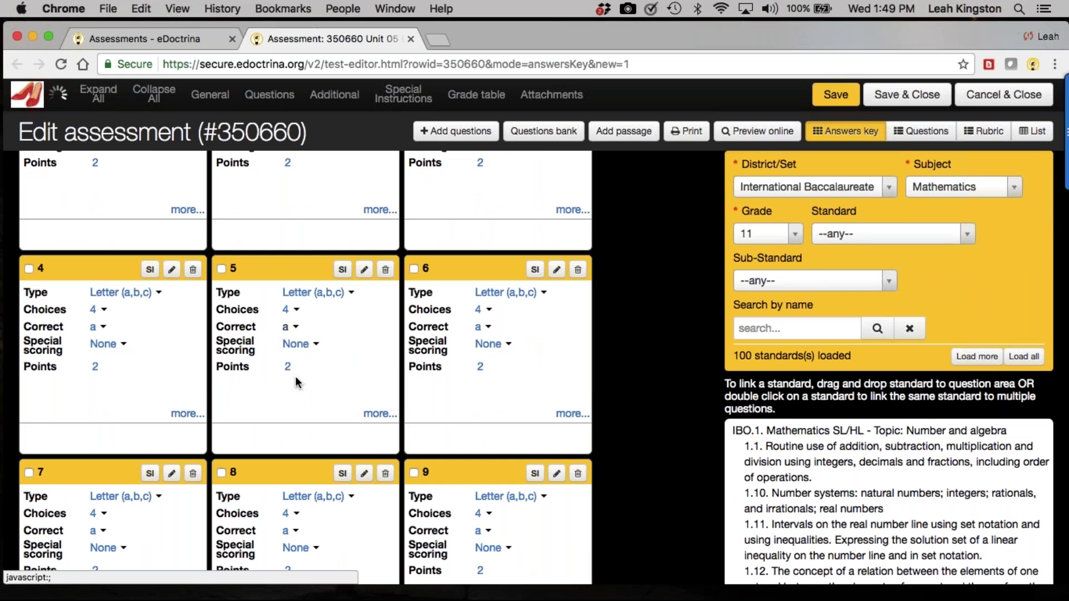
{"action": "left_click", "coordinate": [299, 368]}
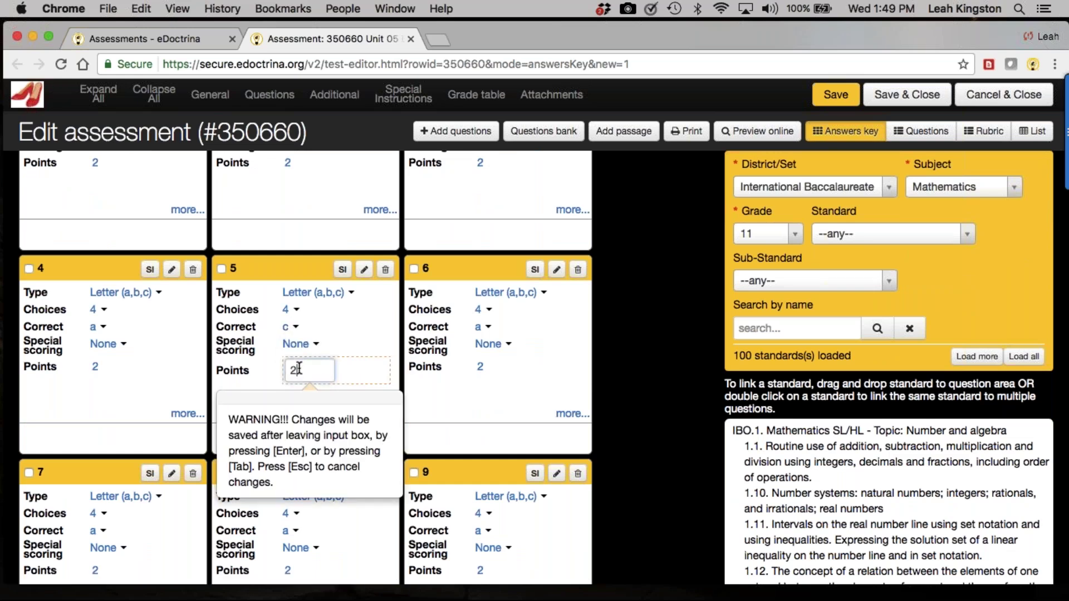
{"action": "key", "text": "BackSpace"}
{"action": "type", "text": "1"}
{"action": "key", "text": "Return"}
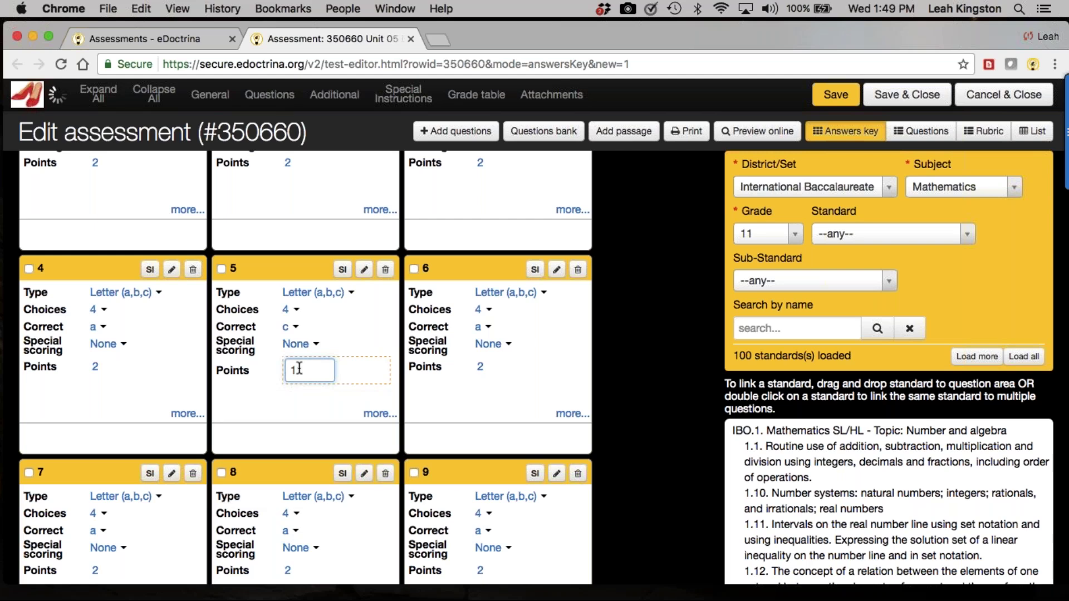
Step: Change question 6 to the True/False type with F as the correct answer and 1 point
{"action": "left_click", "coordinate": [508, 293]}
{"action": "left_click", "coordinate": [504, 348]}
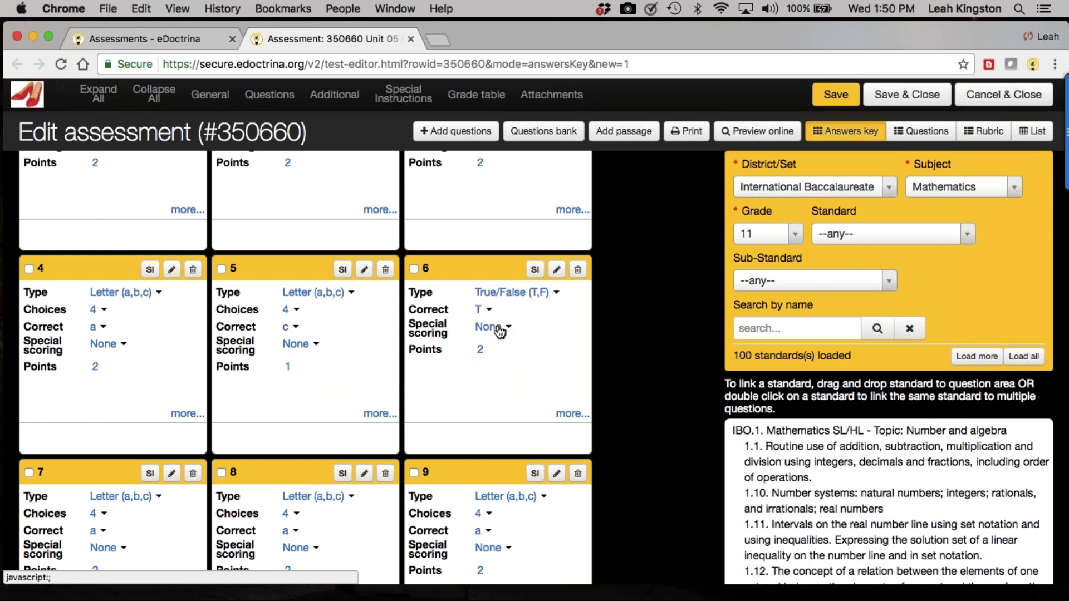
{"action": "left_click", "coordinate": [482, 310]}
{"action": "left_click", "coordinate": [492, 346]}
{"action": "left_click", "coordinate": [488, 349]}
{"action": "key", "text": "BackSpace"}
{"action": "type", "text": "1"}
{"action": "key", "text": "Return"}
Step: Set the correct answers to c for question 7 and b for question 8, keeping a for question 9
{"action": "scroll", "coordinate": [457, 390], "scroll_direction": "down", "scroll_amount": 5}
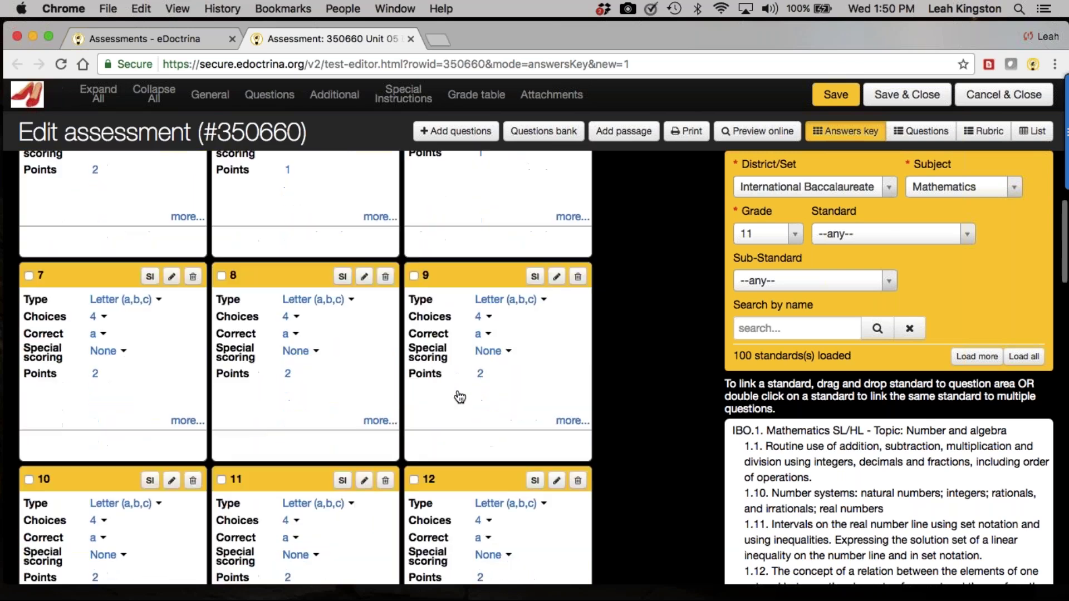
{"action": "left_click", "coordinate": [93, 334]}
{"action": "left_click", "coordinate": [104, 359]}
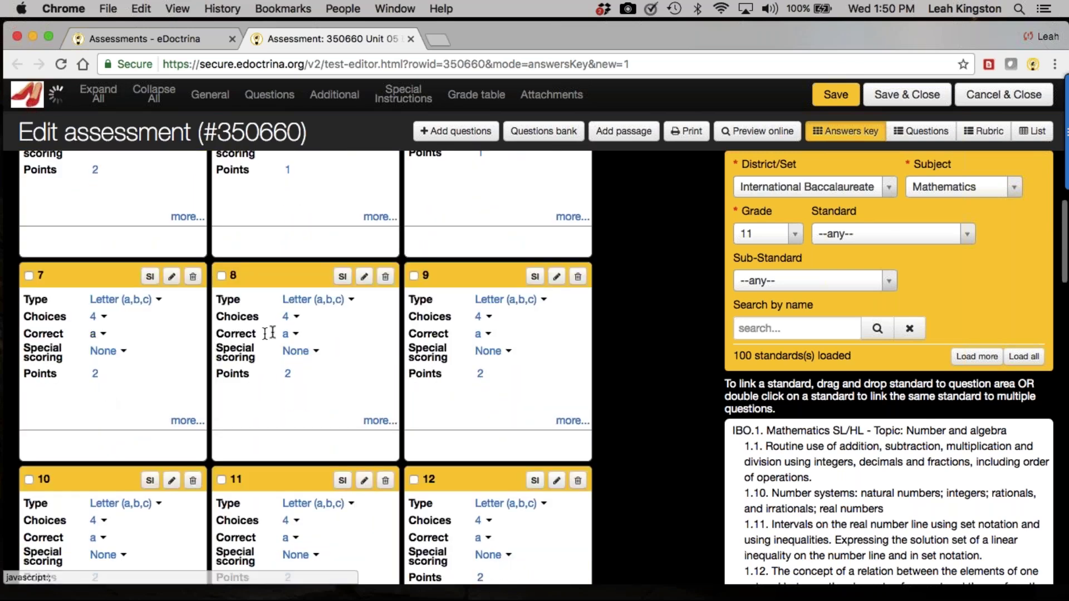
{"action": "left_click", "coordinate": [292, 335]}
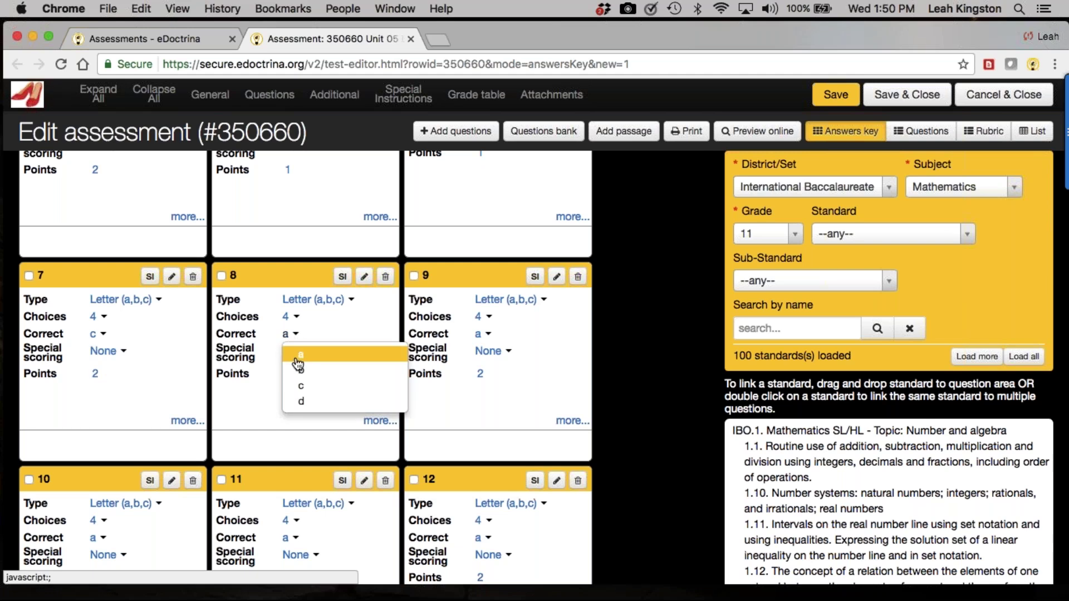
{"action": "left_click", "coordinate": [301, 370]}
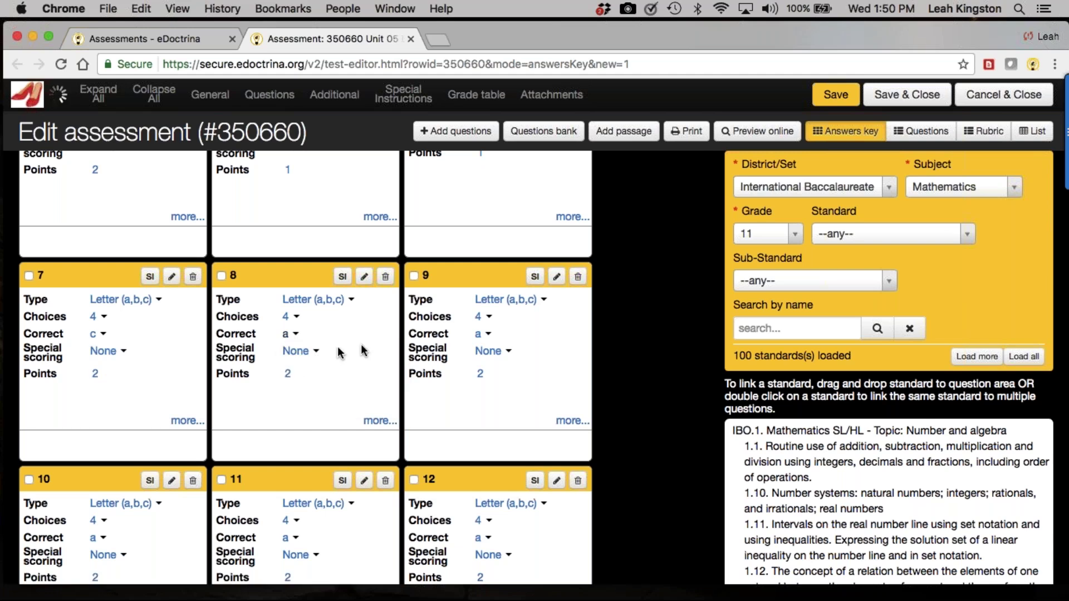
{"action": "left_click", "coordinate": [485, 335]}
{"action": "left_click", "coordinate": [491, 355]}
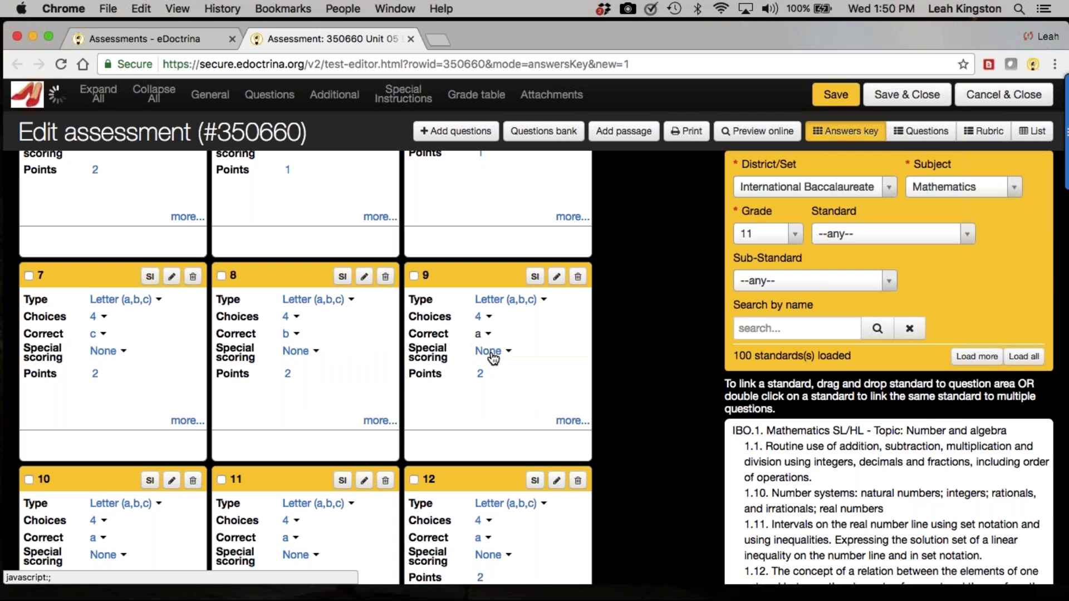
Step: Set the correct answers to b for question 10, c for question 11 and b for question 14
{"action": "scroll", "coordinate": [384, 398], "scroll_direction": "down", "scroll_amount": 2}
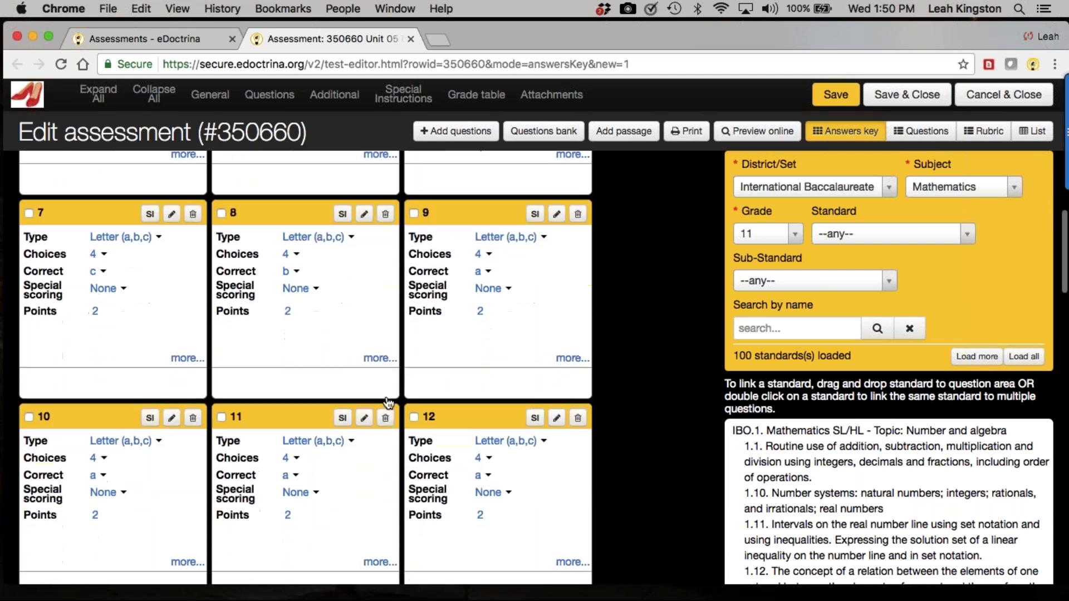
{"action": "scroll", "coordinate": [388, 402], "scroll_direction": "down", "scroll_amount": 1}
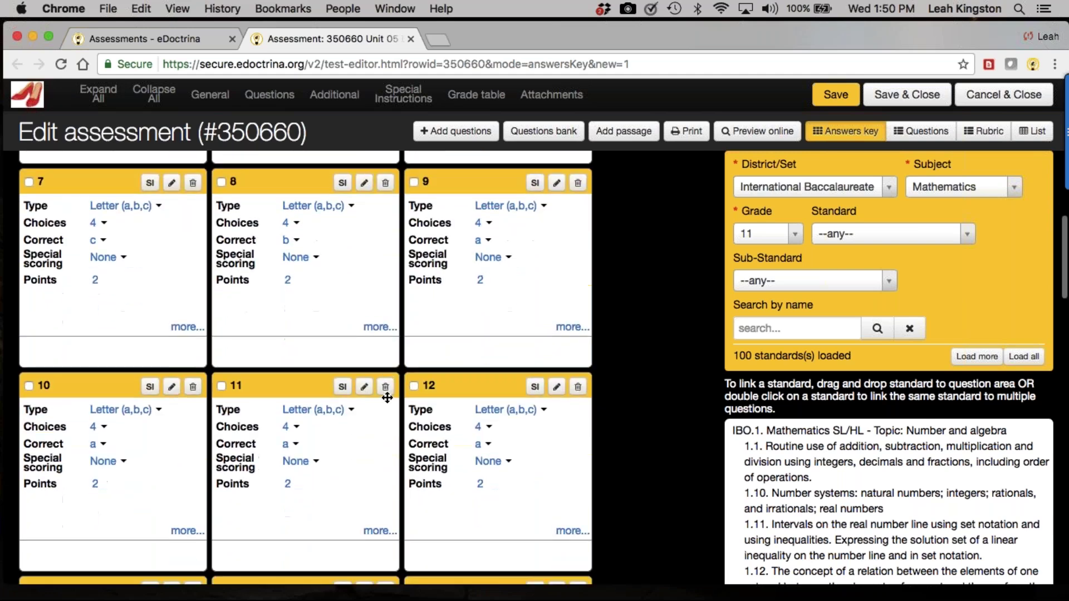
{"action": "left_click", "coordinate": [101, 445]}
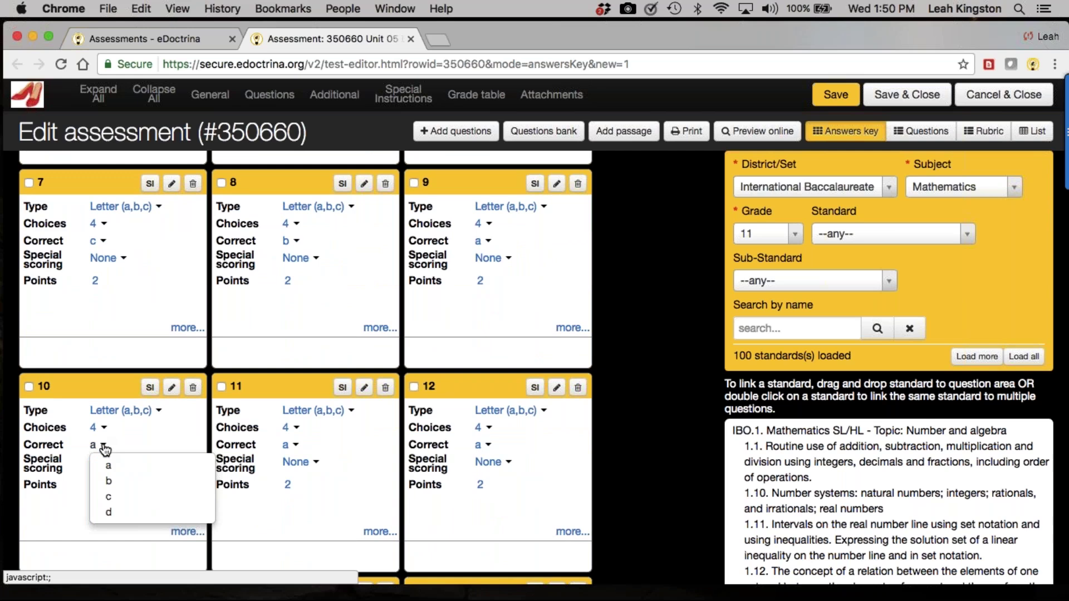
{"action": "left_click", "coordinate": [113, 481]}
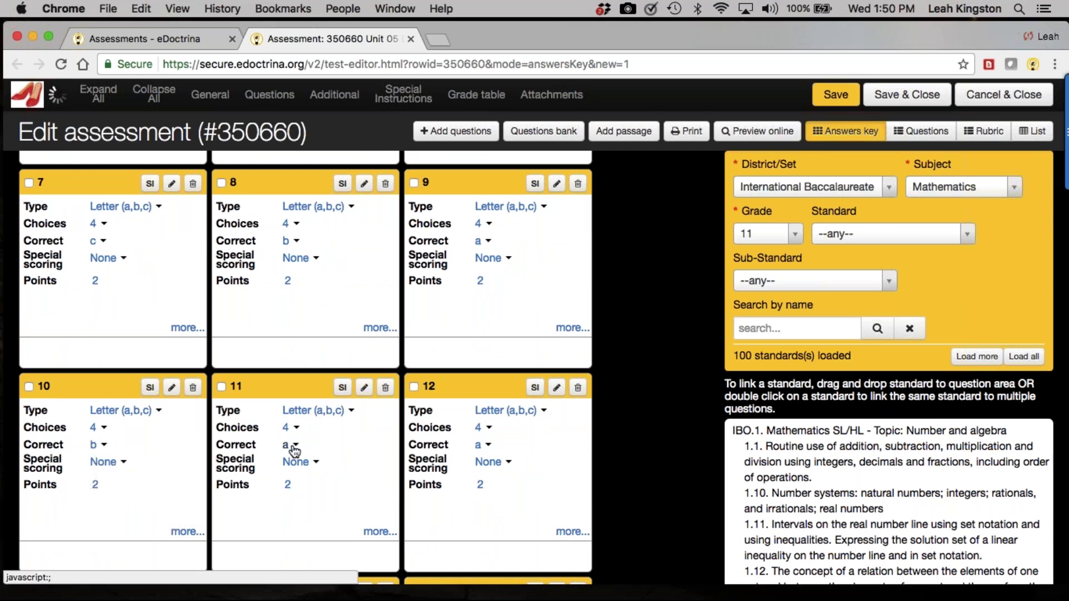
{"action": "left_click", "coordinate": [292, 446]}
{"action": "left_click", "coordinate": [298, 494]}
{"action": "scroll", "coordinate": [384, 452], "scroll_direction": "down", "scroll_amount": 5}
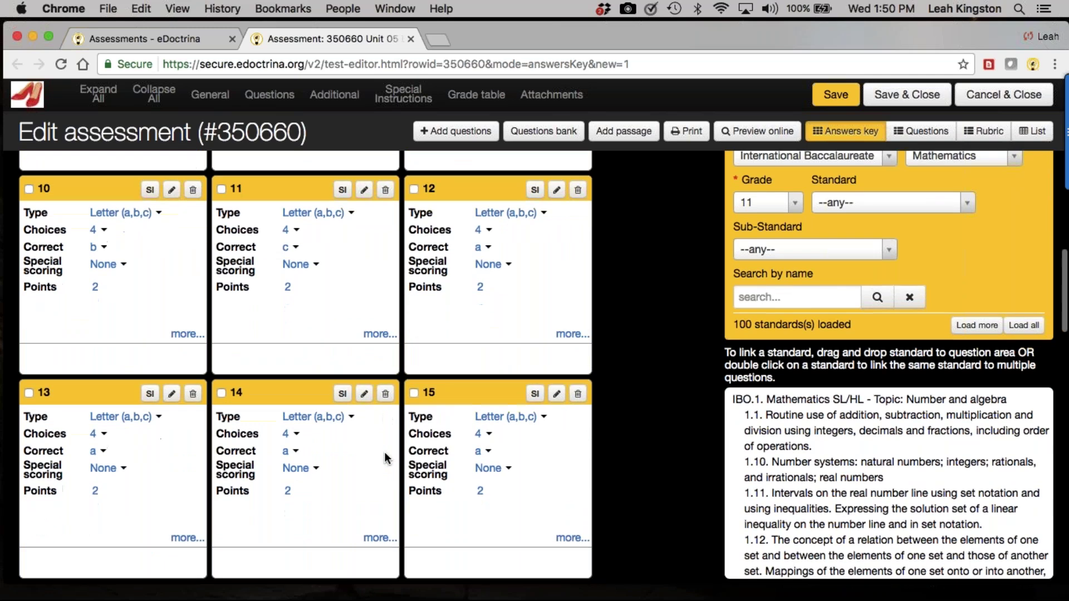
{"action": "left_click", "coordinate": [290, 451]}
{"action": "left_click", "coordinate": [305, 488]}
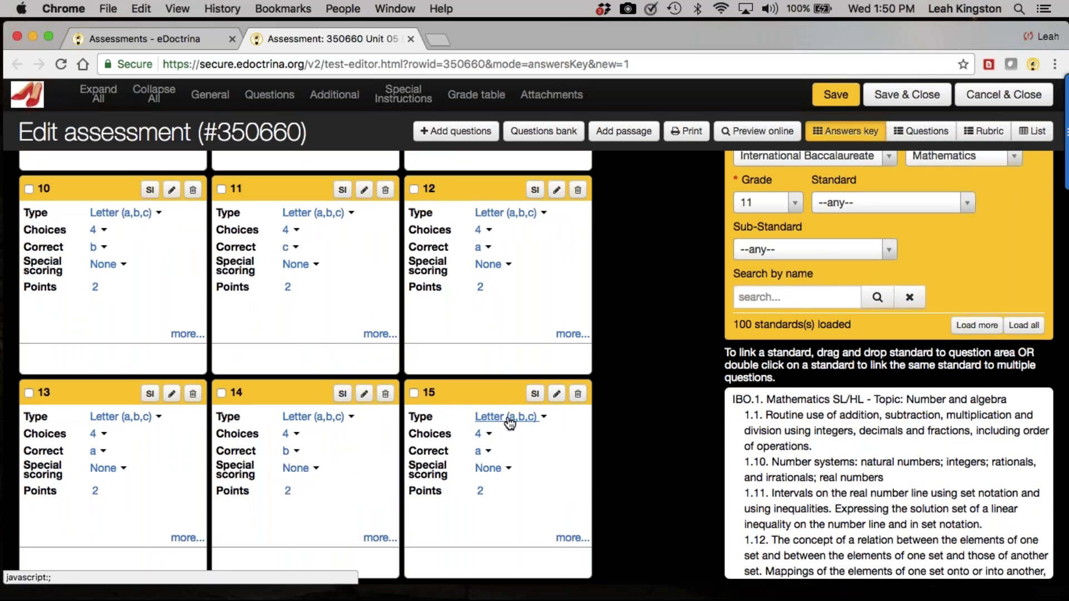
Step: Change question 13 to the Teacher Scored type and set it to 10 points
{"action": "left_click", "coordinate": [148, 418]}
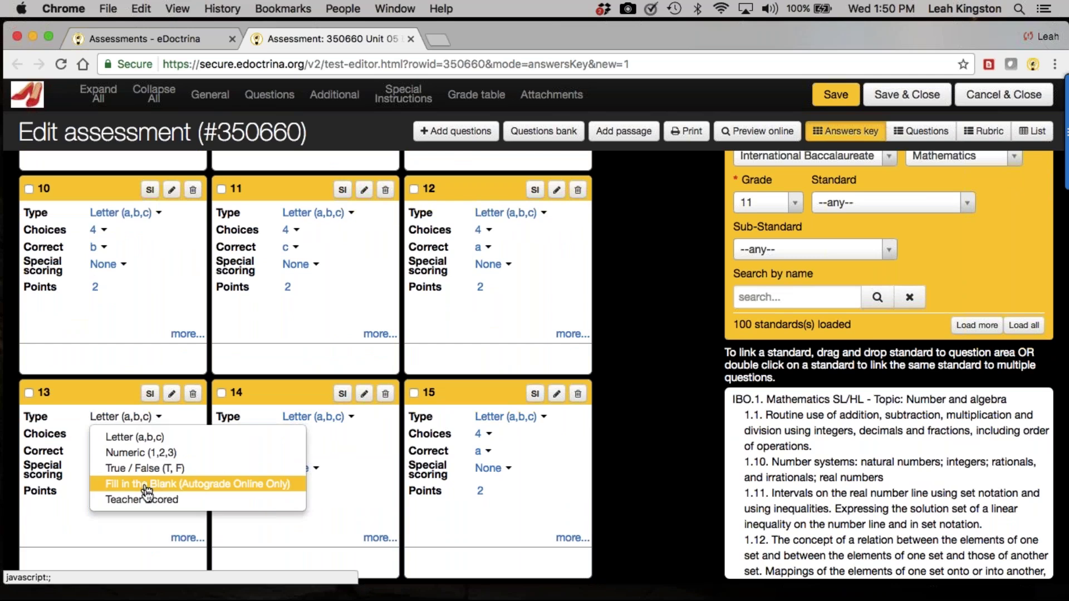
{"action": "left_click", "coordinate": [145, 500]}
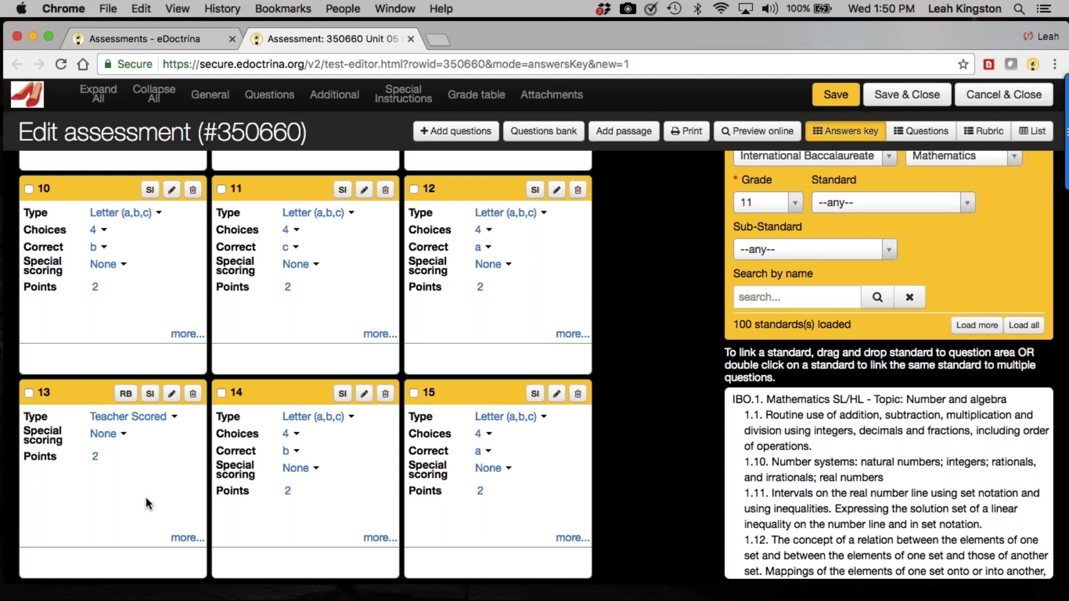
{"action": "left_click", "coordinate": [96, 457]}
{"action": "key", "text": "BackSpace"}
{"action": "type", "text": "10"}
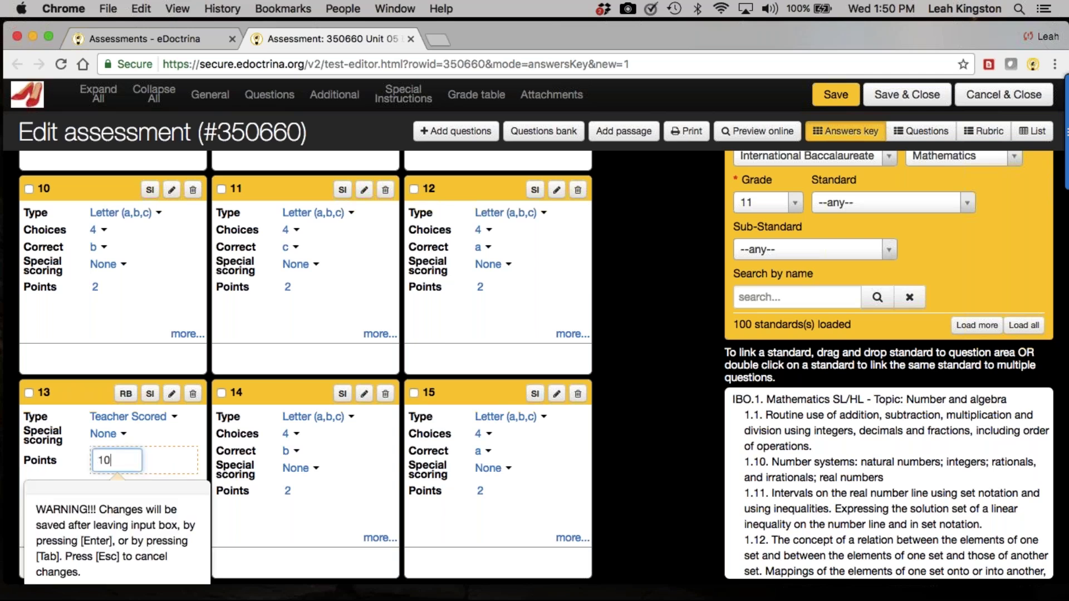
{"action": "key", "text": "Return"}
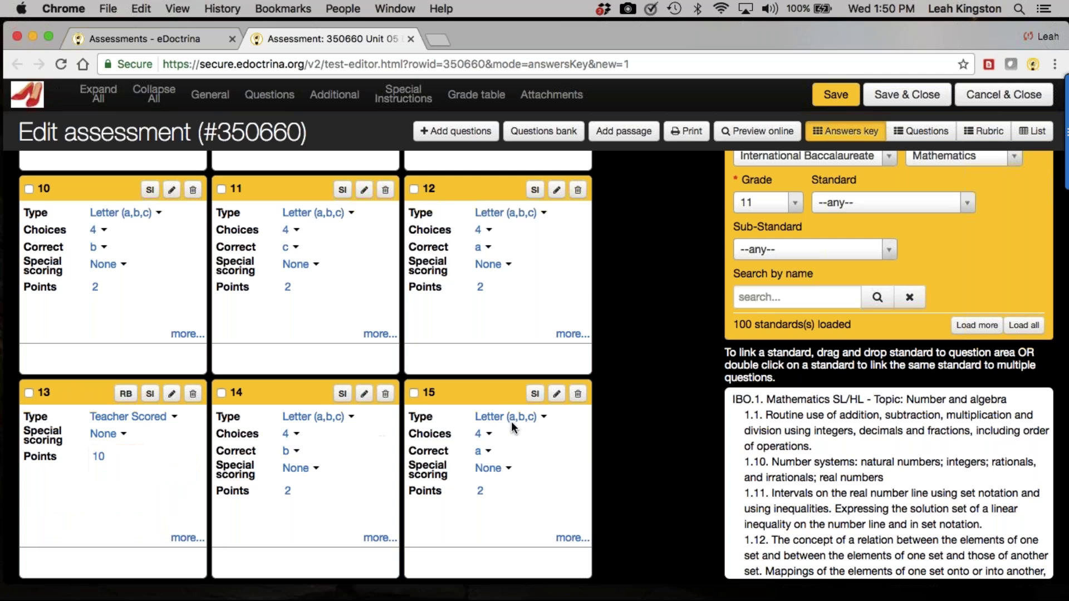
Step: Change question 15 to the Teacher Scored type and set it to 8 points
{"action": "left_click", "coordinate": [509, 418]}
{"action": "left_click", "coordinate": [520, 498]}
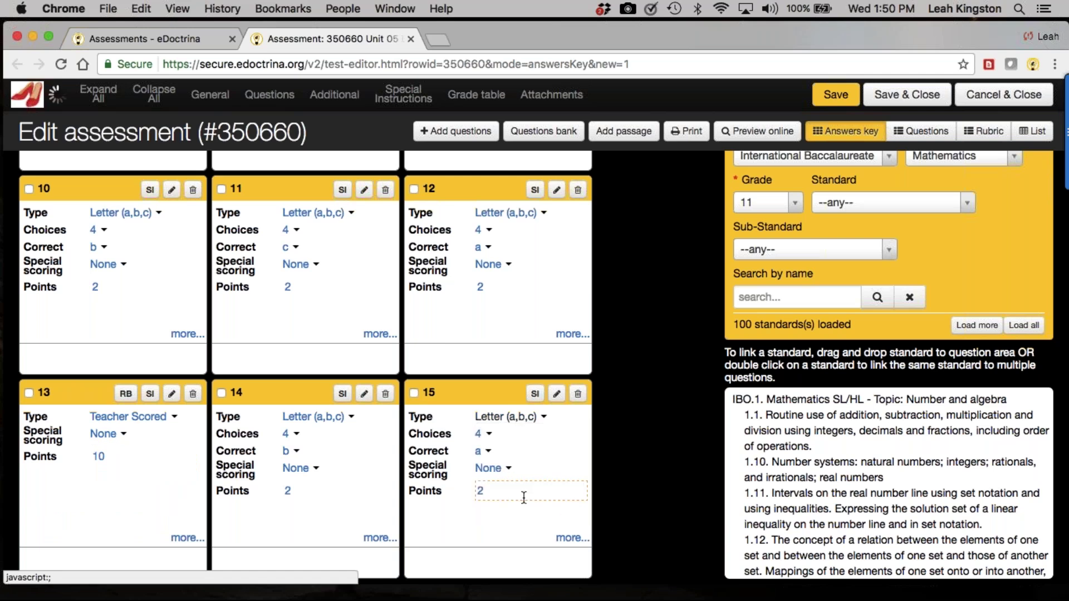
{"action": "left_click", "coordinate": [504, 455]}
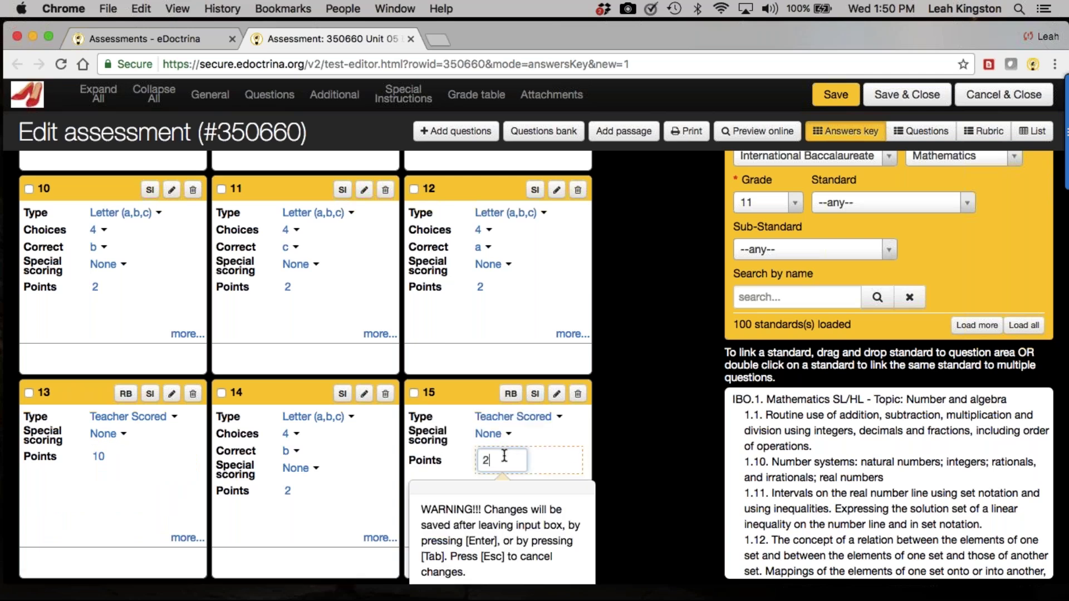
{"action": "key", "text": "BackSpace"}
{"action": "type", "text": "8"}
{"action": "key", "text": "Return"}
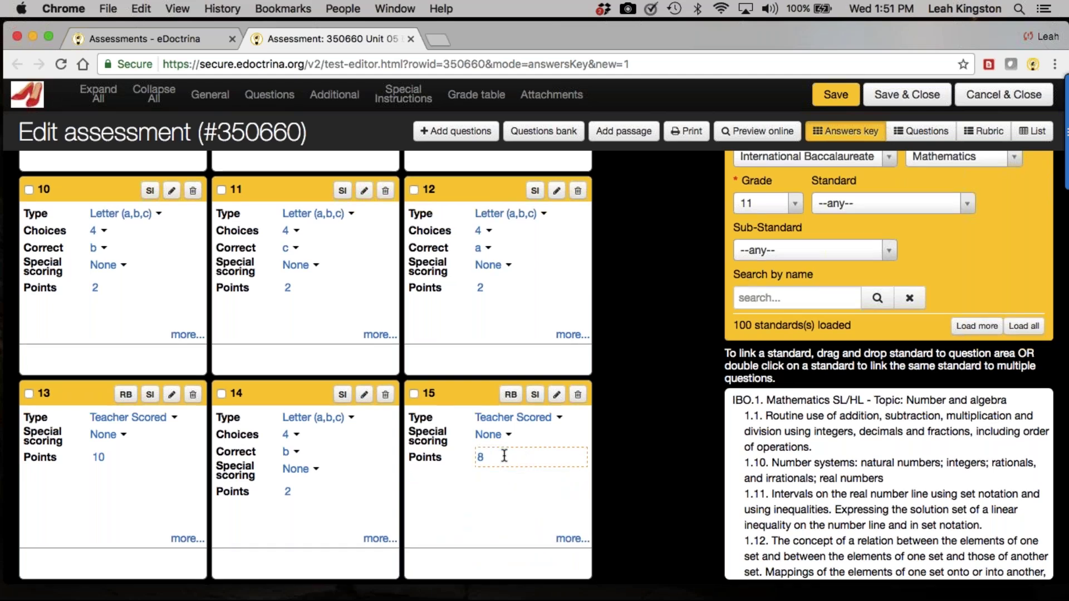
Step: Switch the standards set for linking to Common Core 2010
{"action": "scroll", "coordinate": [504, 455], "scroll_direction": "up", "scroll_amount": 10}
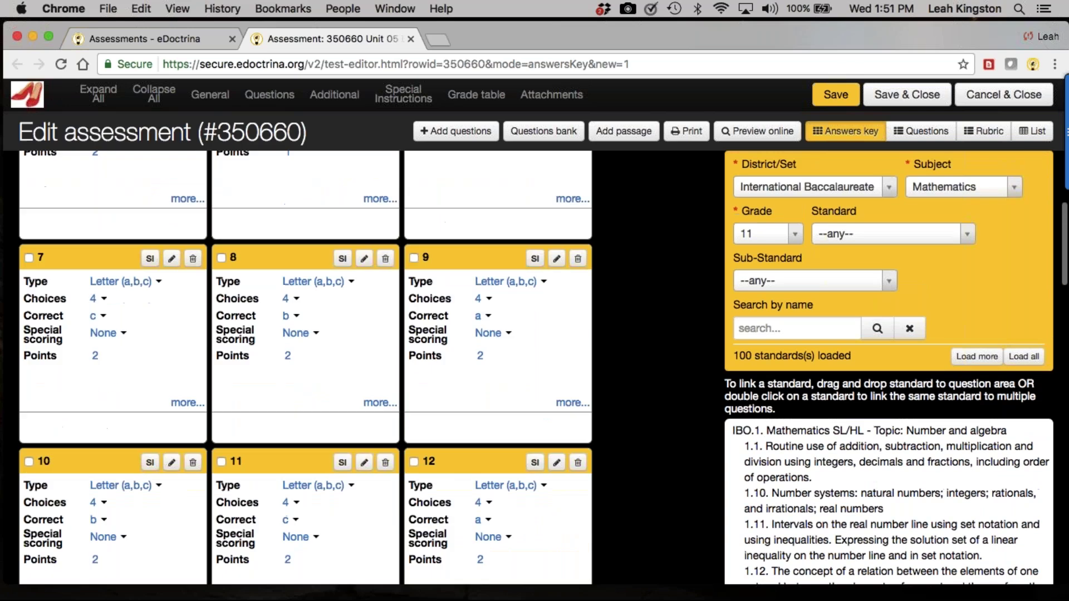
{"action": "scroll", "coordinate": [503, 455], "scroll_direction": "up", "scroll_amount": 5}
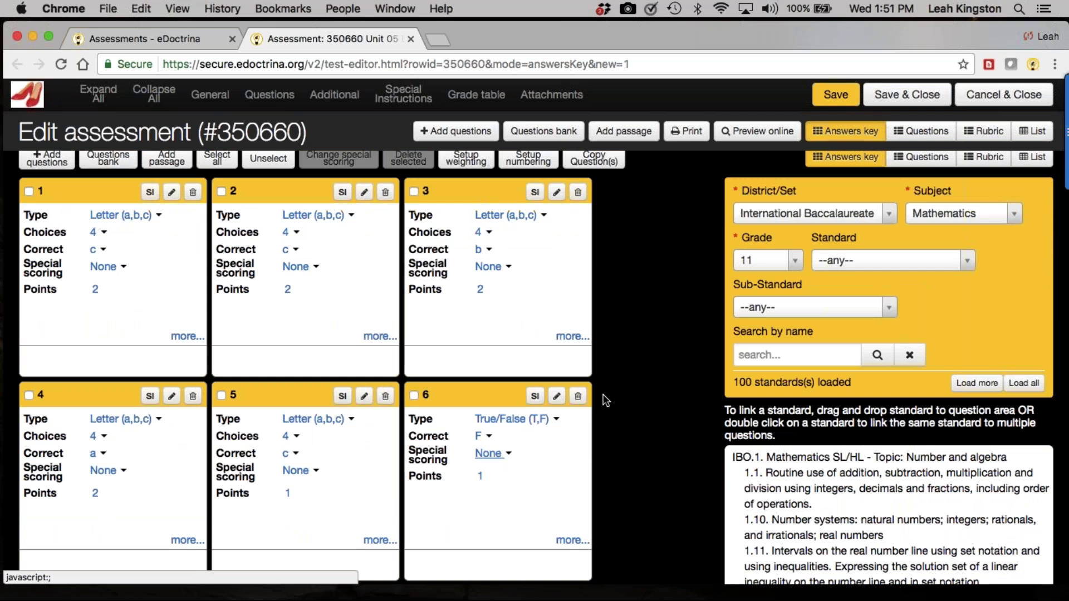
{"action": "left_click", "coordinate": [781, 214]}
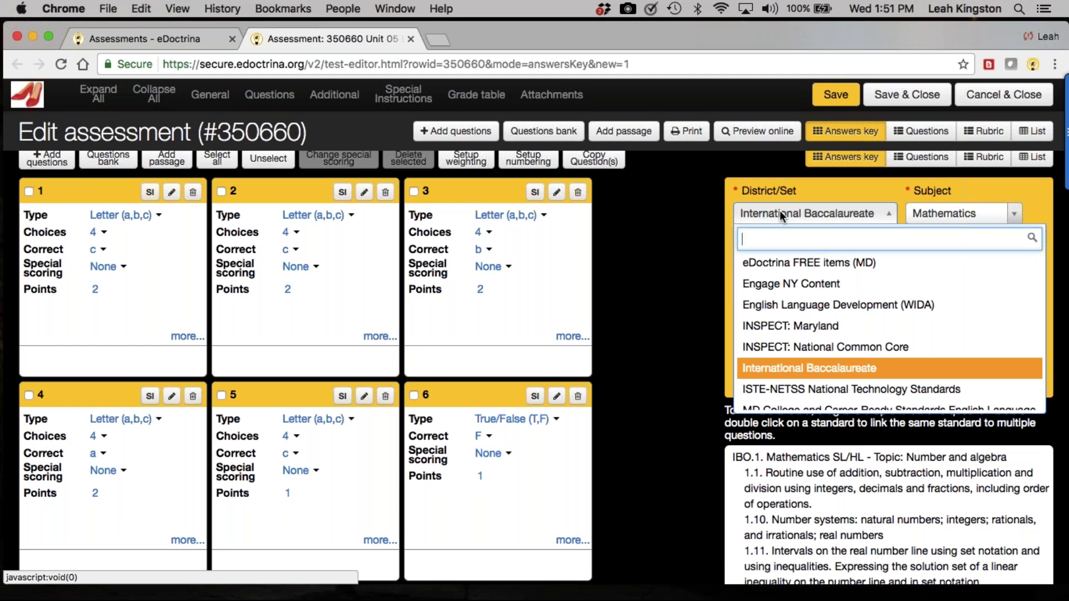
{"action": "type", "text": "common"}
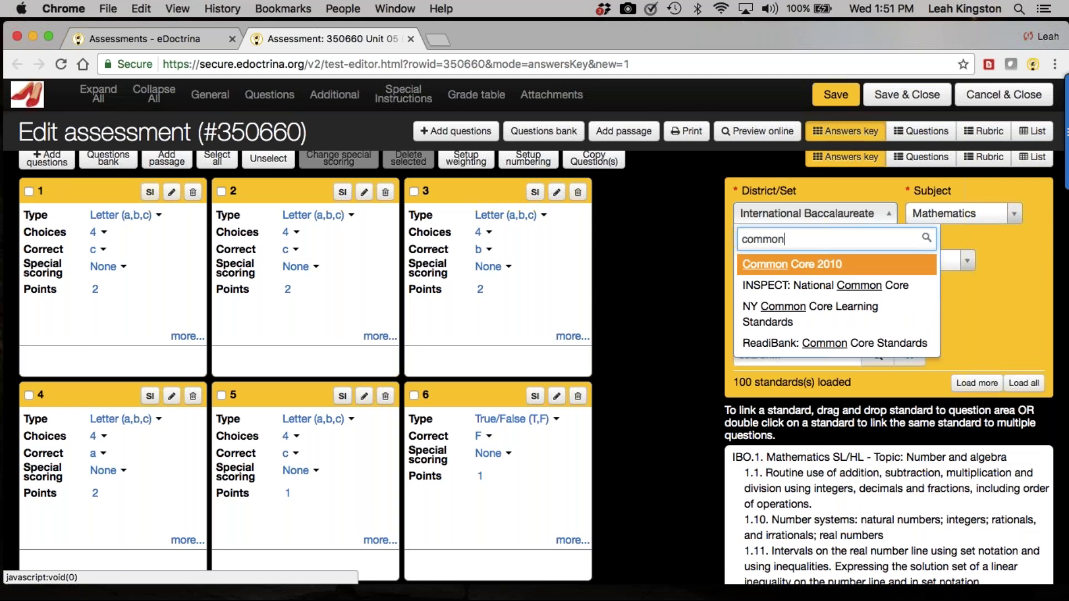
{"action": "key", "text": "Return"}
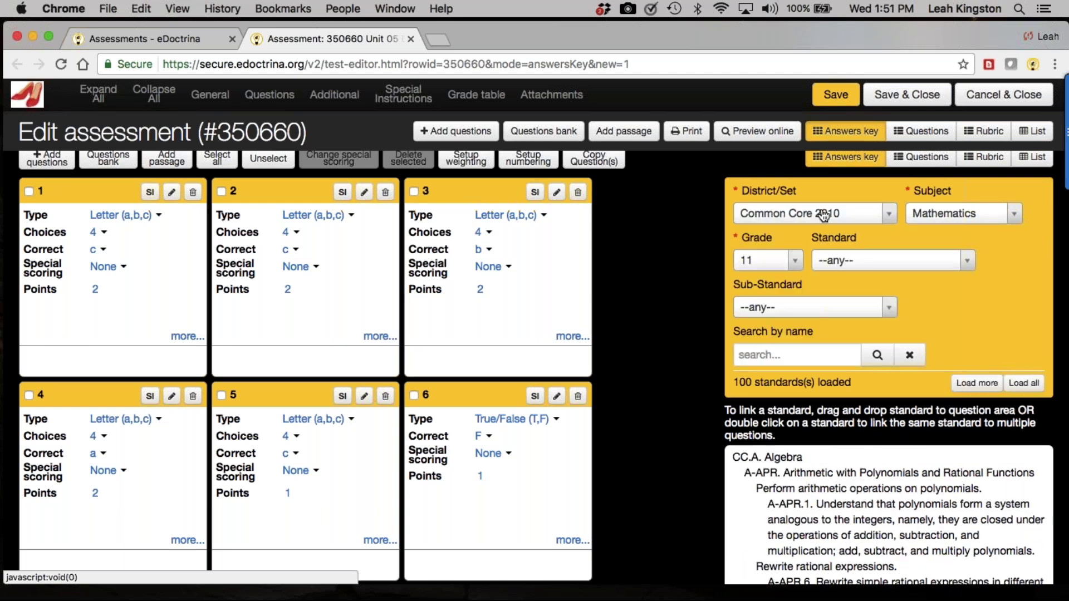
Step: Filter the Common Core standards to Mathematics, grade 7 and the CC.7.G. Geometry standard
{"action": "left_click", "coordinate": [947, 217]}
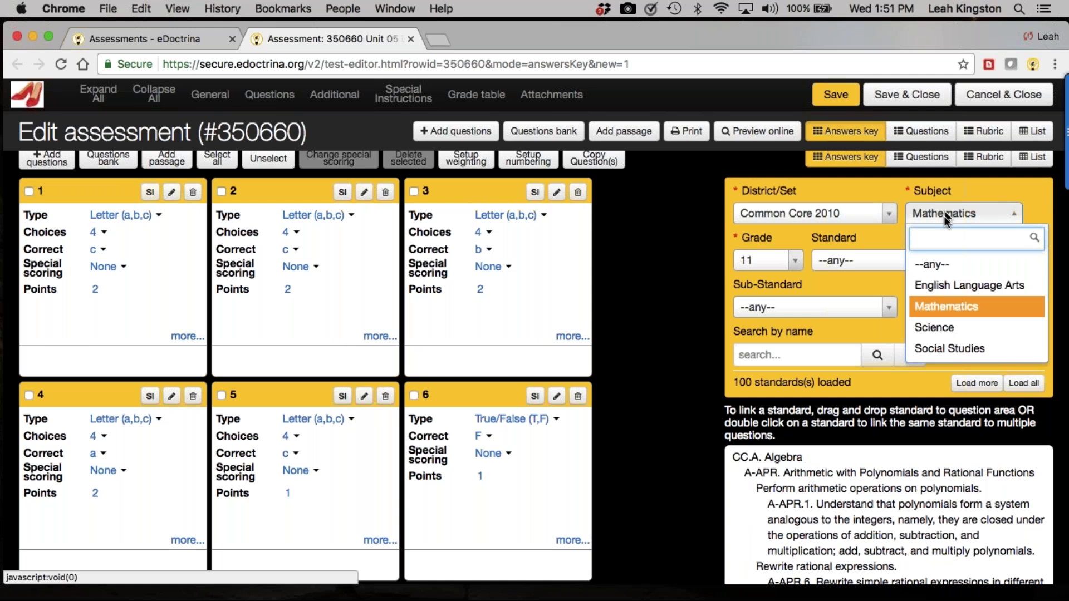
{"action": "left_click", "coordinate": [941, 306]}
{"action": "left_click", "coordinate": [772, 257]}
{"action": "scroll", "coordinate": [802, 346], "scroll_direction": "up", "scroll_amount": 1}
{"action": "left_click", "coordinate": [760, 378]}
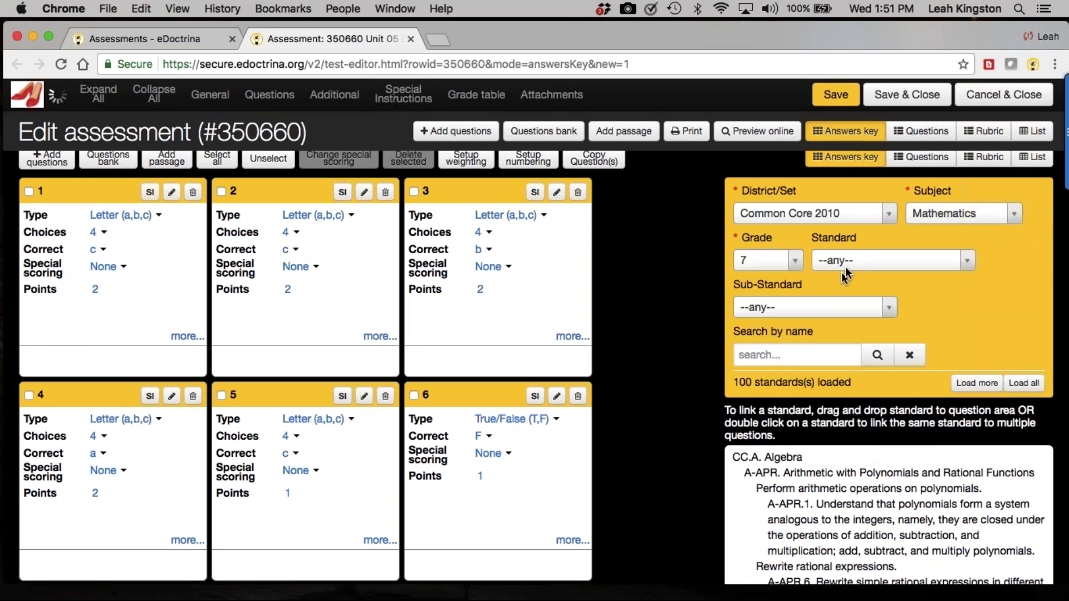
{"action": "left_click", "coordinate": [848, 271]}
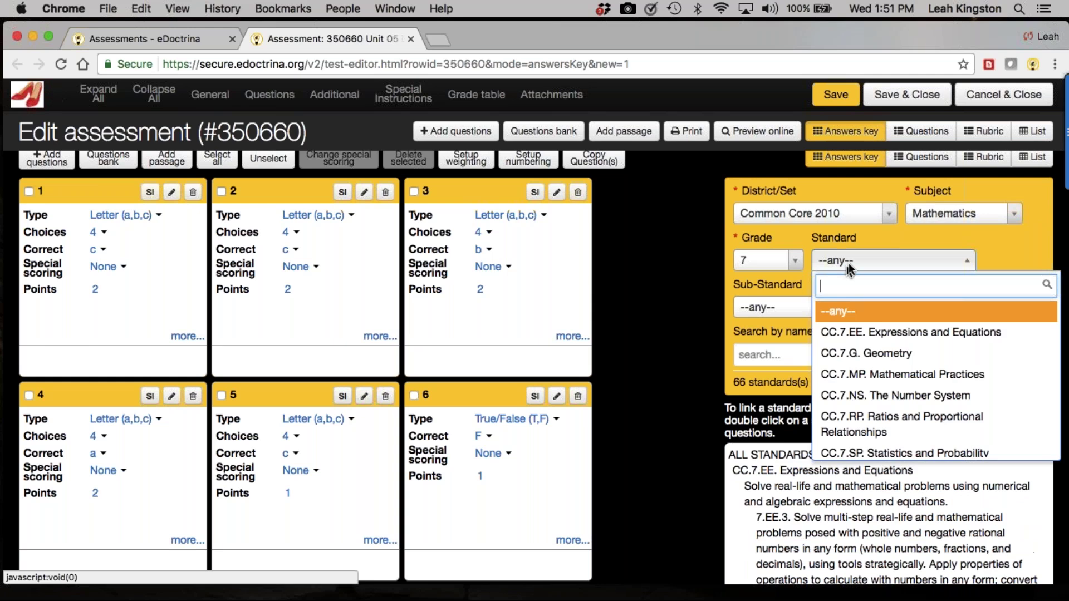
{"action": "left_click", "coordinate": [852, 354]}
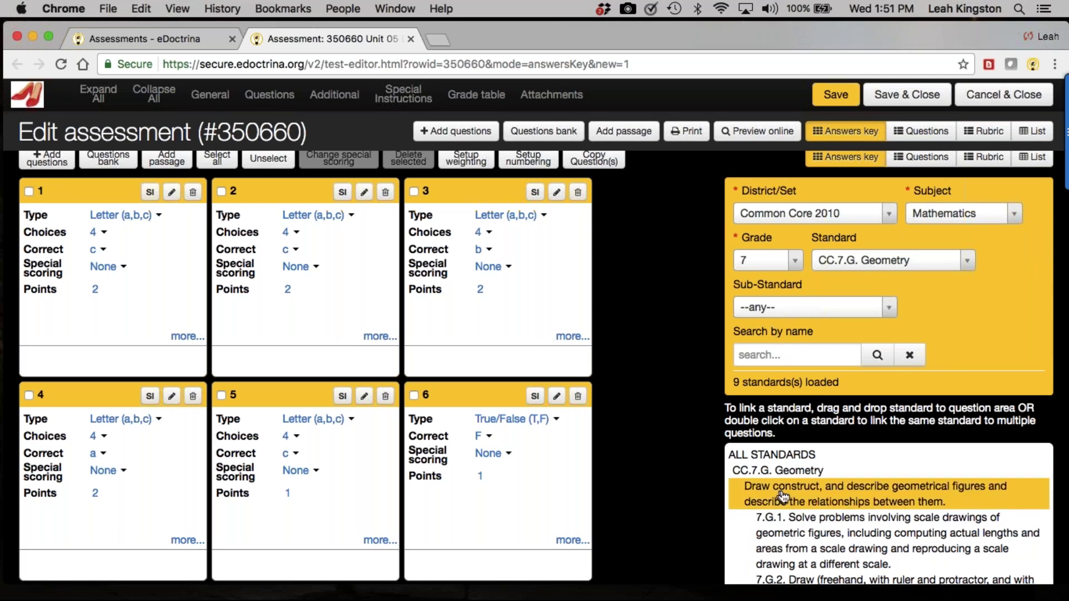
Step: Link standard 7.G.1 on scale drawings of geometric figures to question 1 and to question 2
{"action": "left_click_drag", "start_coordinate": [785, 526], "coordinate": [112, 279]}
{"action": "left_click_drag", "start_coordinate": [111, 278], "coordinate": [110, 277]}
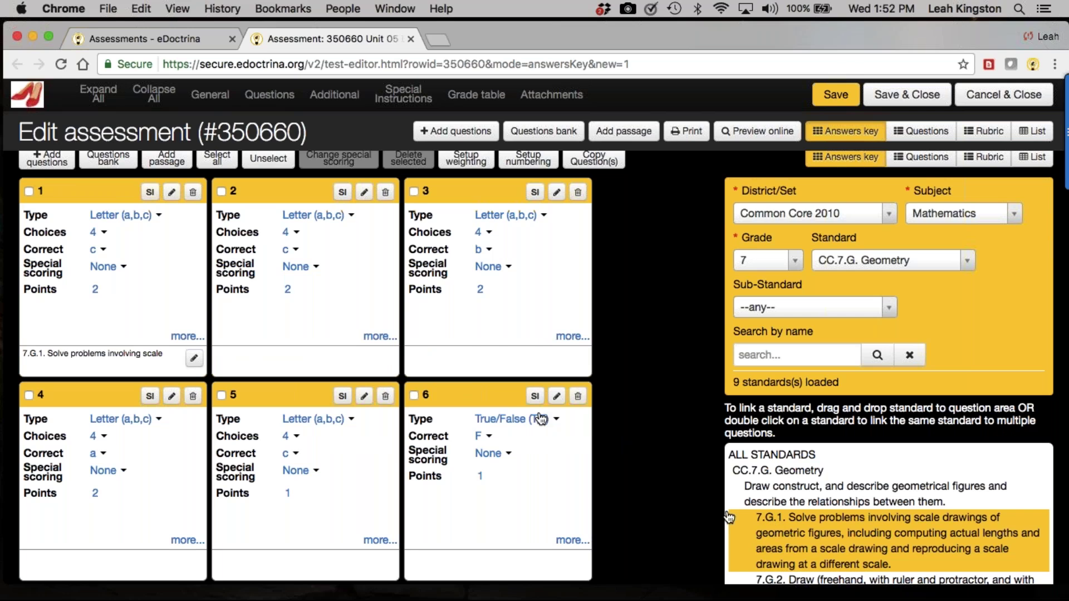
{"action": "left_click_drag", "start_coordinate": [728, 517], "coordinate": [348, 295]}
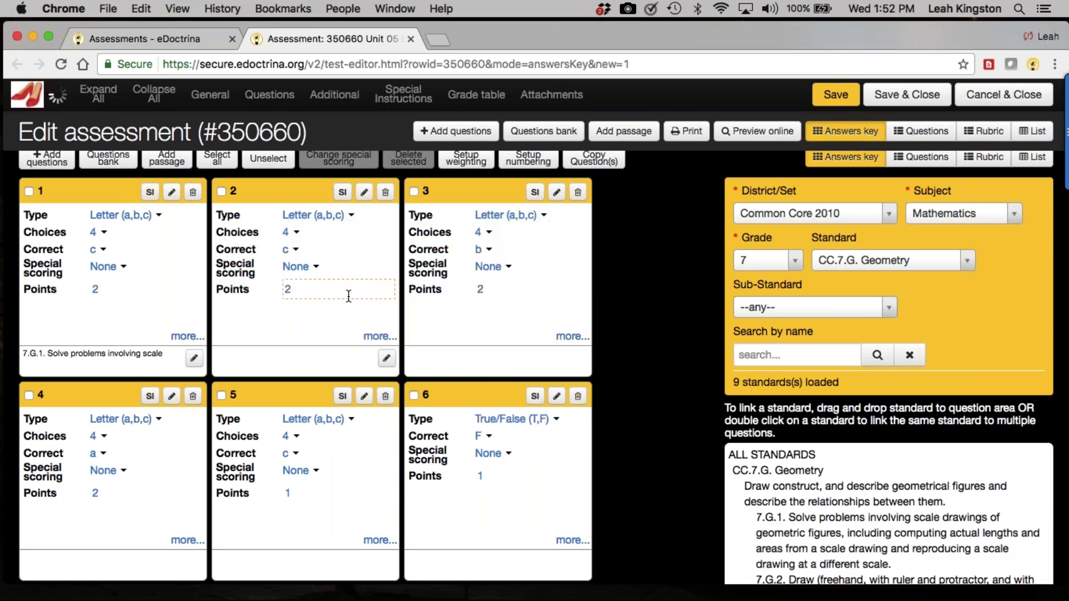
Step: Assign standard 7.G.1 to questions 3 and 4 in one go
{"action": "double_click", "coordinate": [779, 520]}
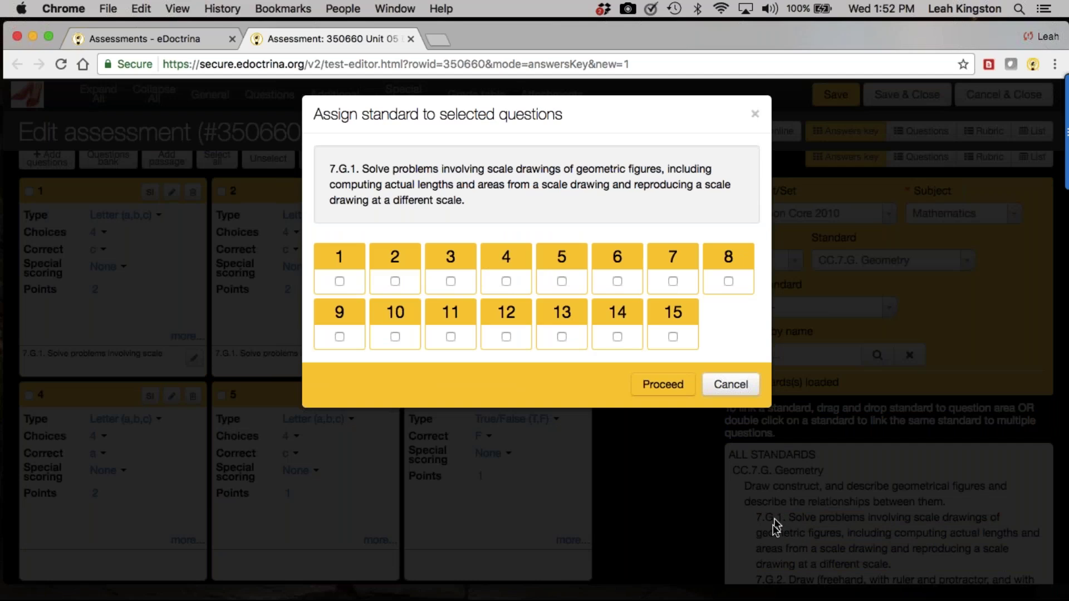
{"action": "left_click", "coordinate": [451, 283]}
{"action": "left_click", "coordinate": [507, 283]}
{"action": "left_click", "coordinate": [667, 384]}
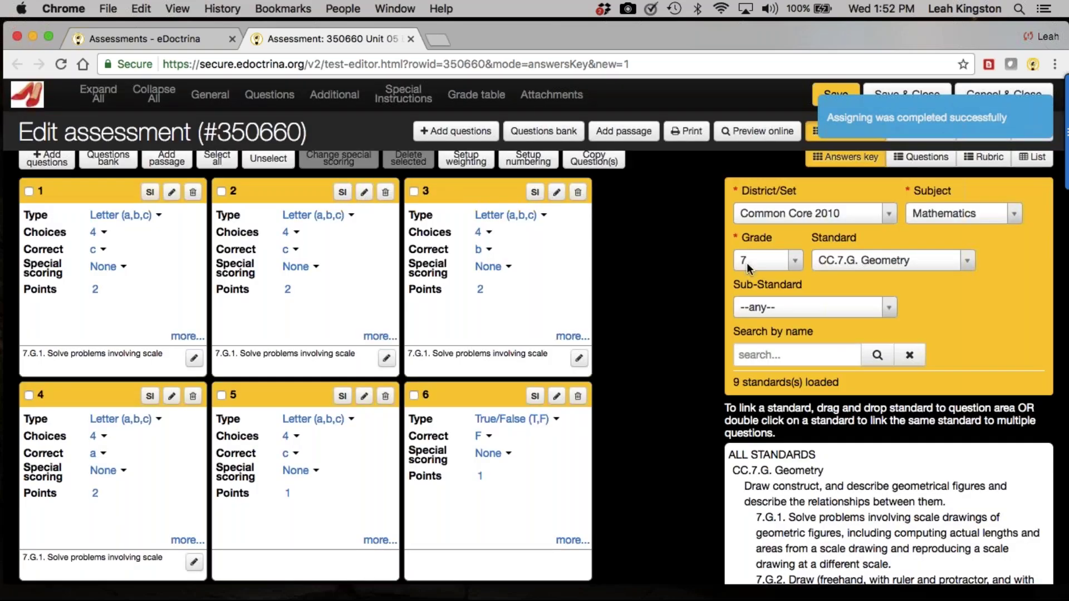
Step: Switch the standards set for linking to National Health and PE
{"action": "left_click", "coordinate": [844, 217]}
{"action": "scroll", "coordinate": [827, 300], "scroll_direction": "down", "scroll_amount": 3}
{"action": "scroll", "coordinate": [828, 300], "scroll_direction": "down", "scroll_amount": 1}
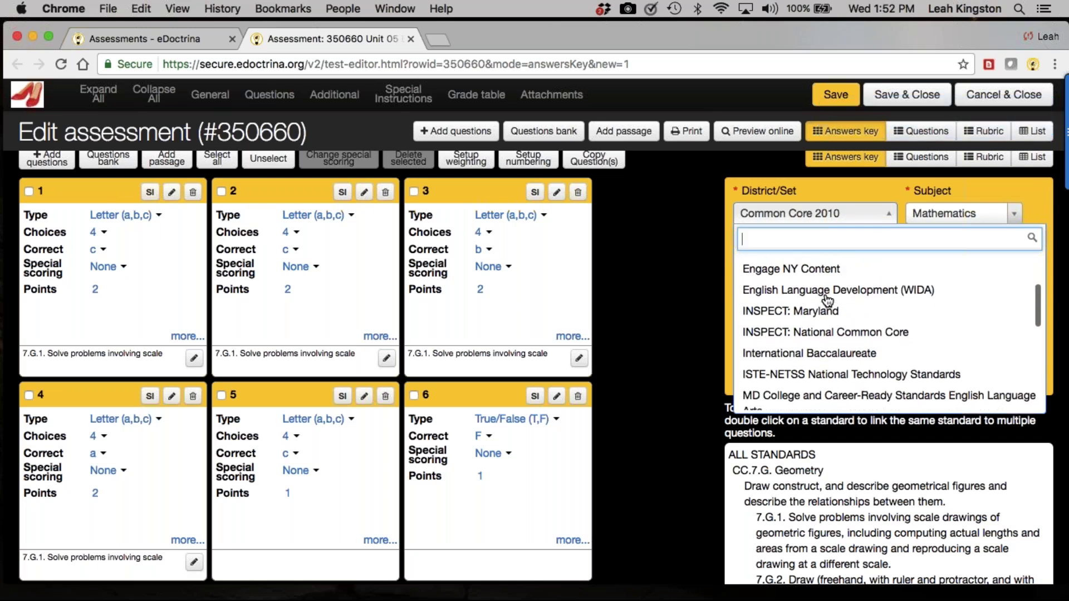
{"action": "scroll", "coordinate": [828, 301], "scroll_direction": "down", "scroll_amount": 2}
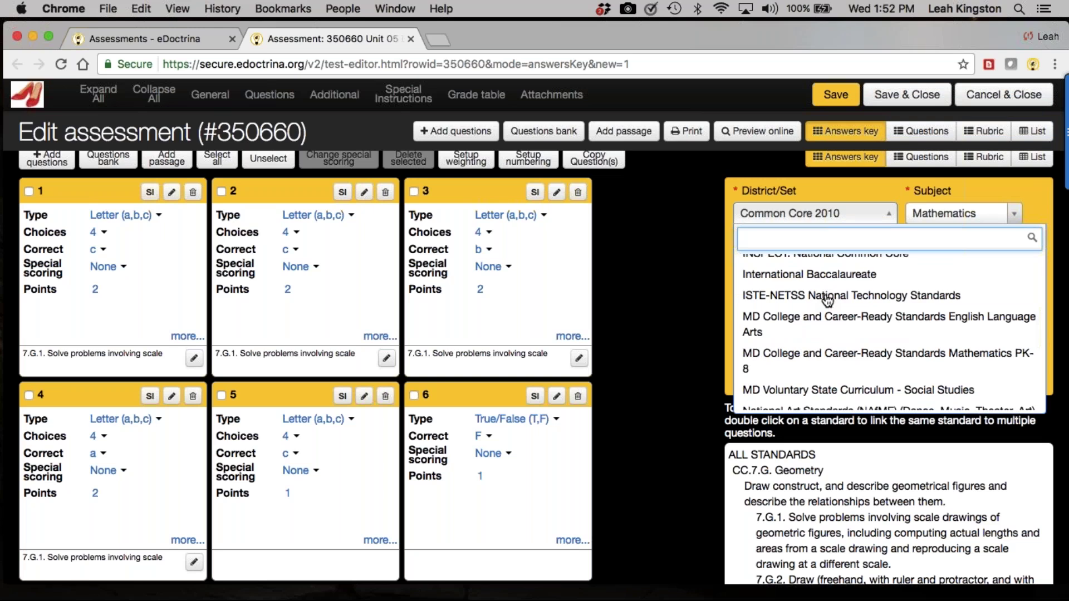
{"action": "scroll", "coordinate": [828, 301], "scroll_direction": "down", "scroll_amount": 1}
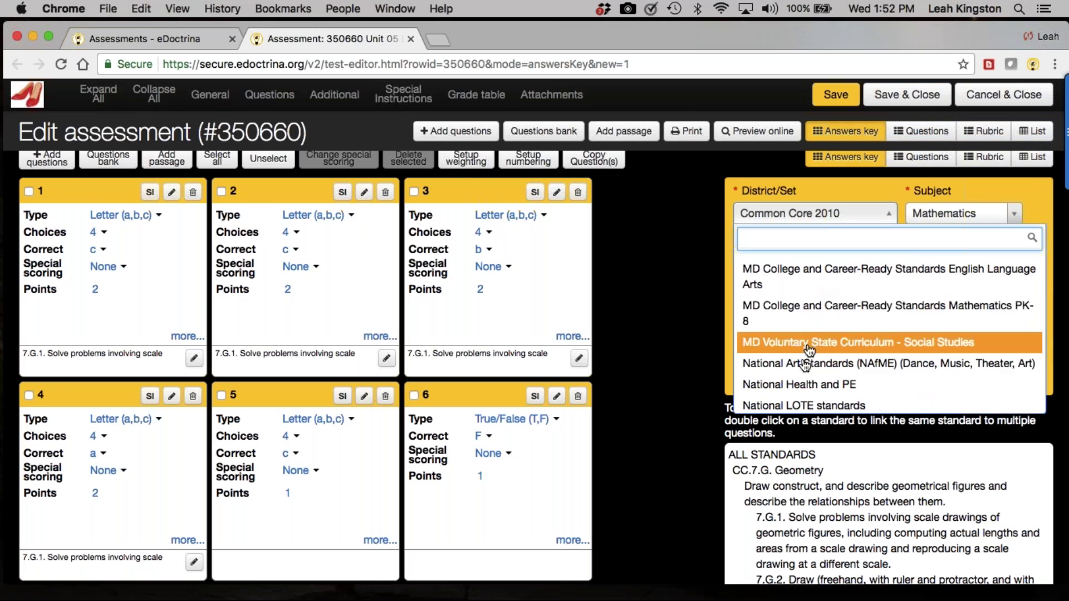
{"action": "left_click", "coordinate": [798, 384]}
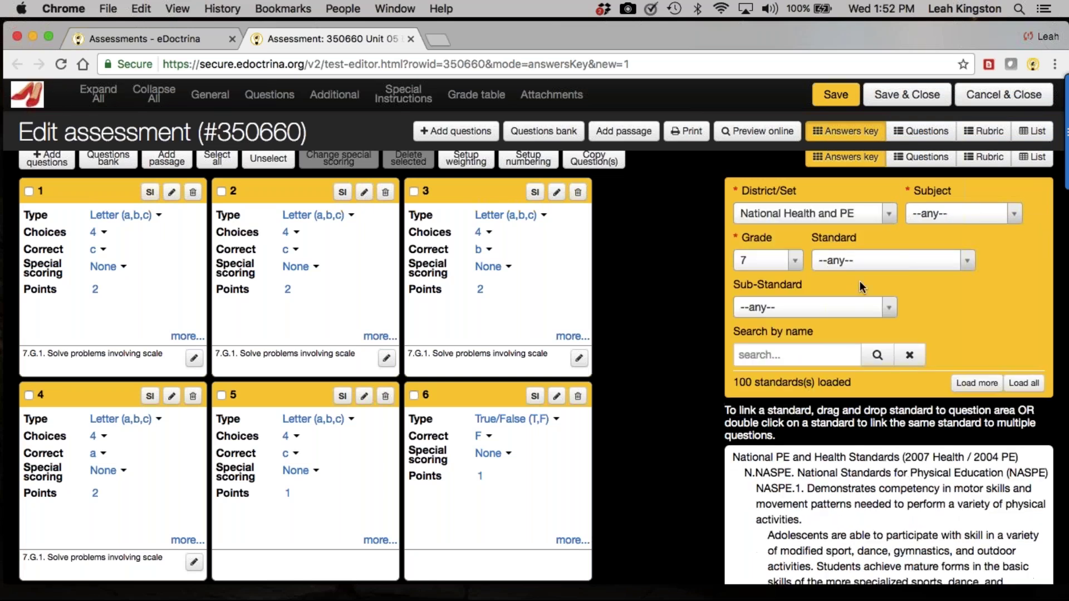
Step: Filter to the grade 4 National PE and Health Standards (2007 Health / 2004 PE) and link NASPE.1 to question 3
{"action": "left_click", "coordinate": [960, 214]}
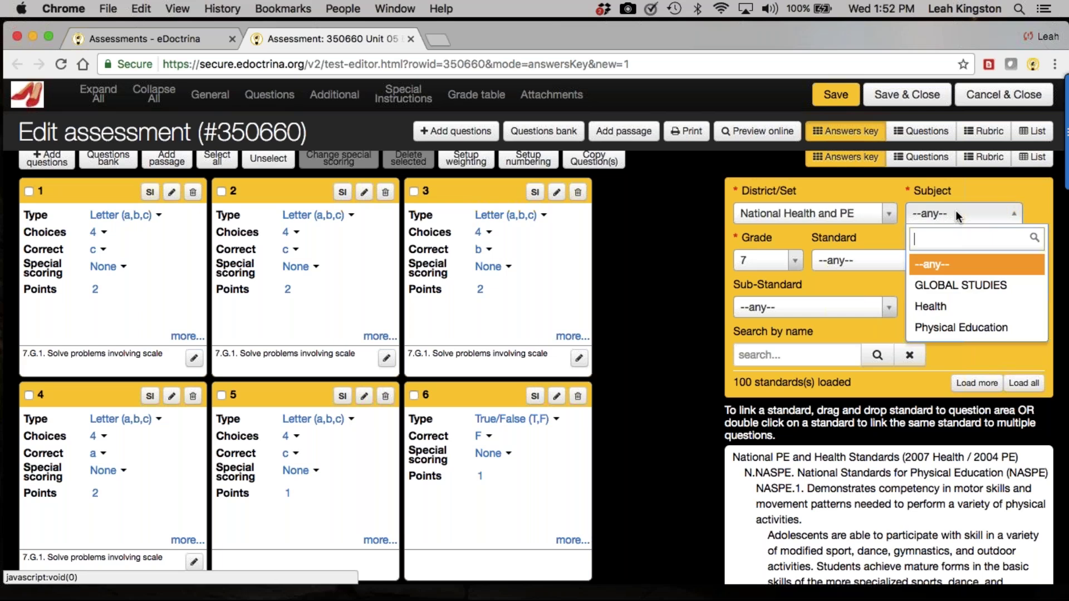
{"action": "left_click", "coordinate": [770, 265]}
{"action": "left_click", "coordinate": [771, 265]}
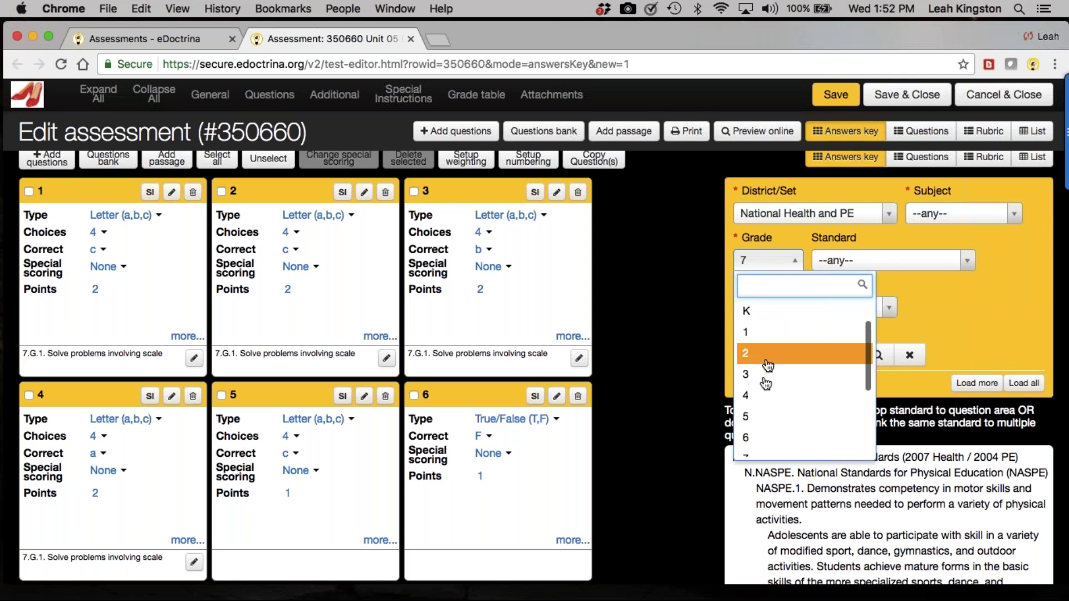
{"action": "left_click", "coordinate": [759, 397]}
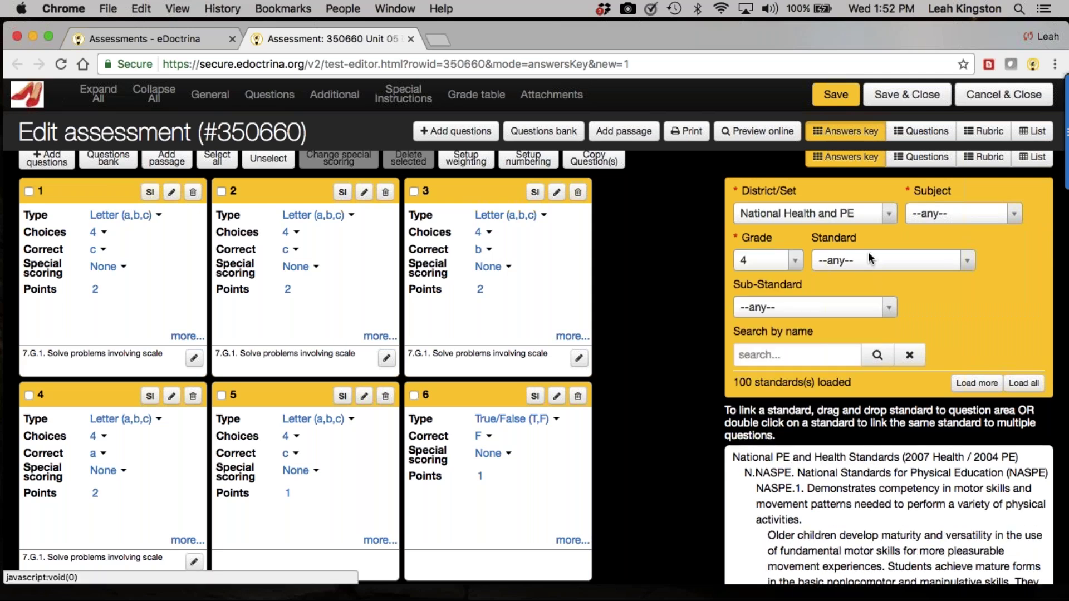
{"action": "left_click", "coordinate": [870, 258]}
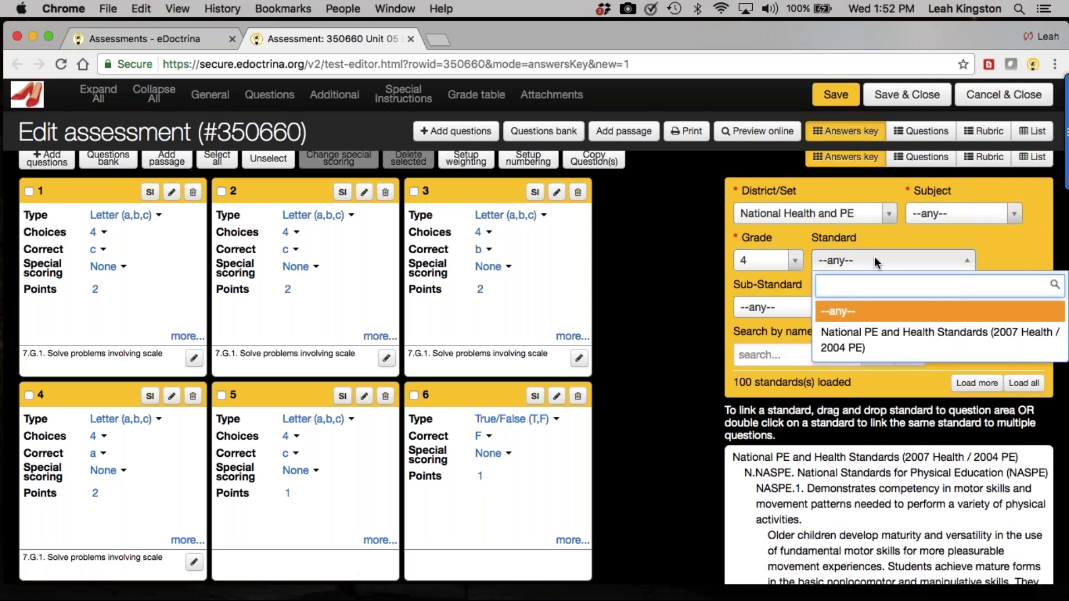
{"action": "left_click", "coordinate": [866, 334]}
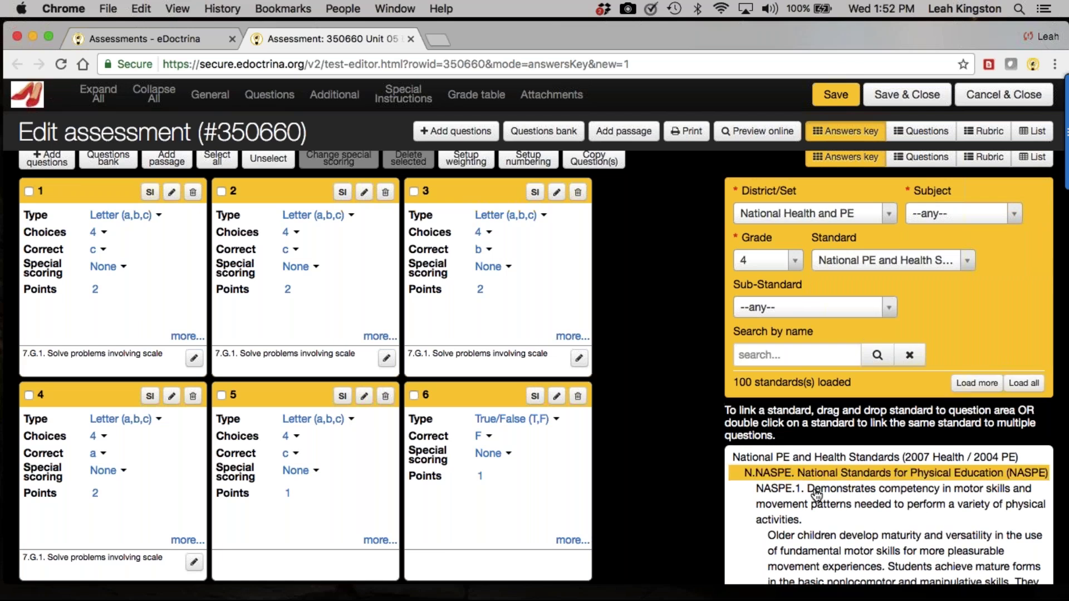
{"action": "left_click_drag", "start_coordinate": [801, 489], "coordinate": [489, 311]}
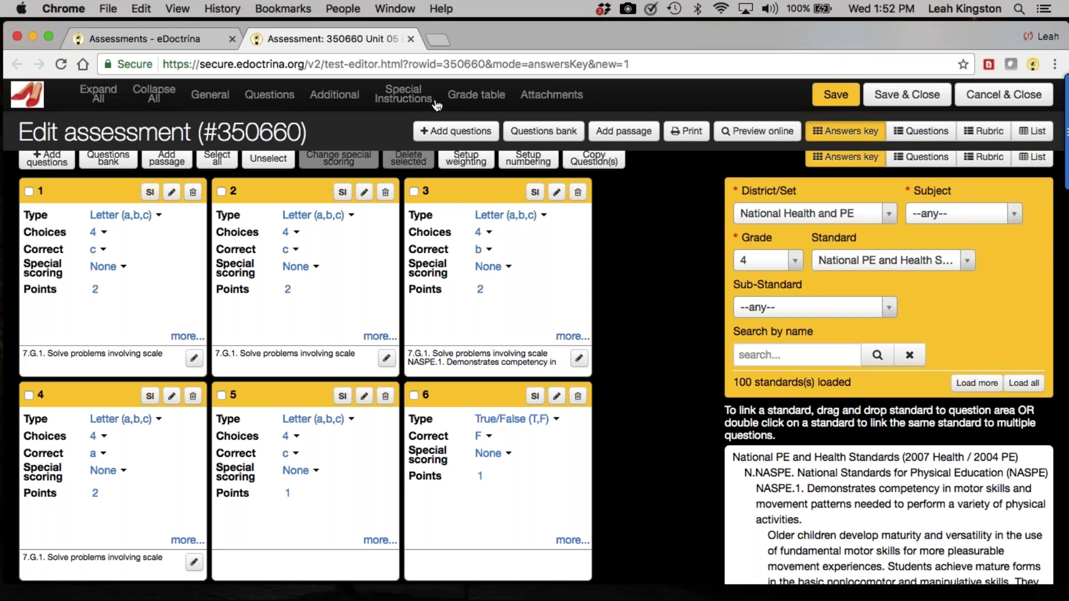
Step: Check the assessment's grade conversion table, save and close the assessment, and find its ID in the assessments list
{"action": "left_click", "coordinate": [460, 98]}
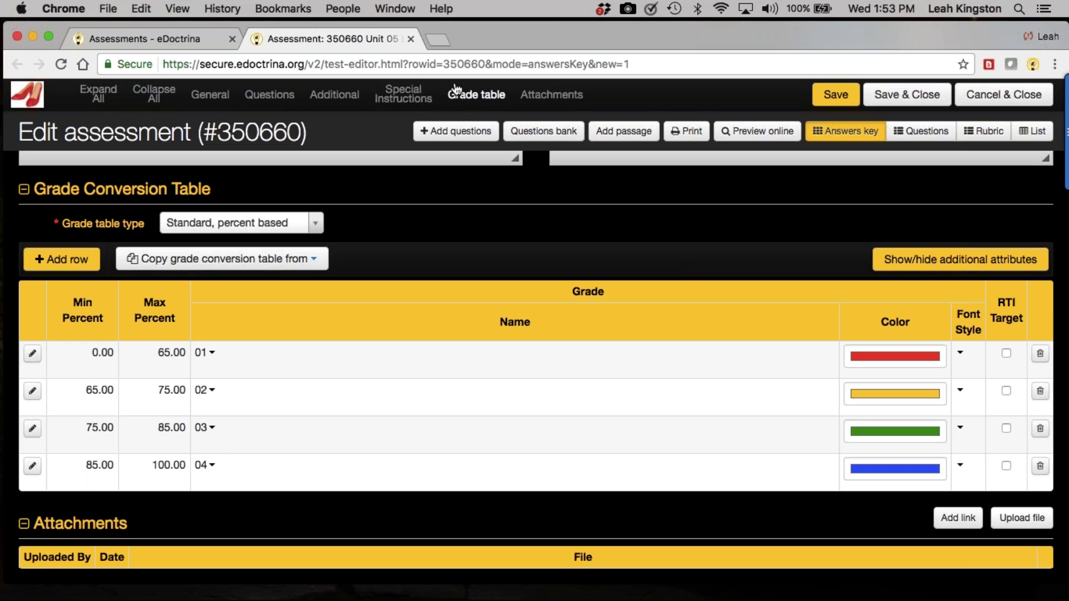
{"action": "scroll", "coordinate": [503, 282], "scroll_direction": "up", "scroll_amount": 15}
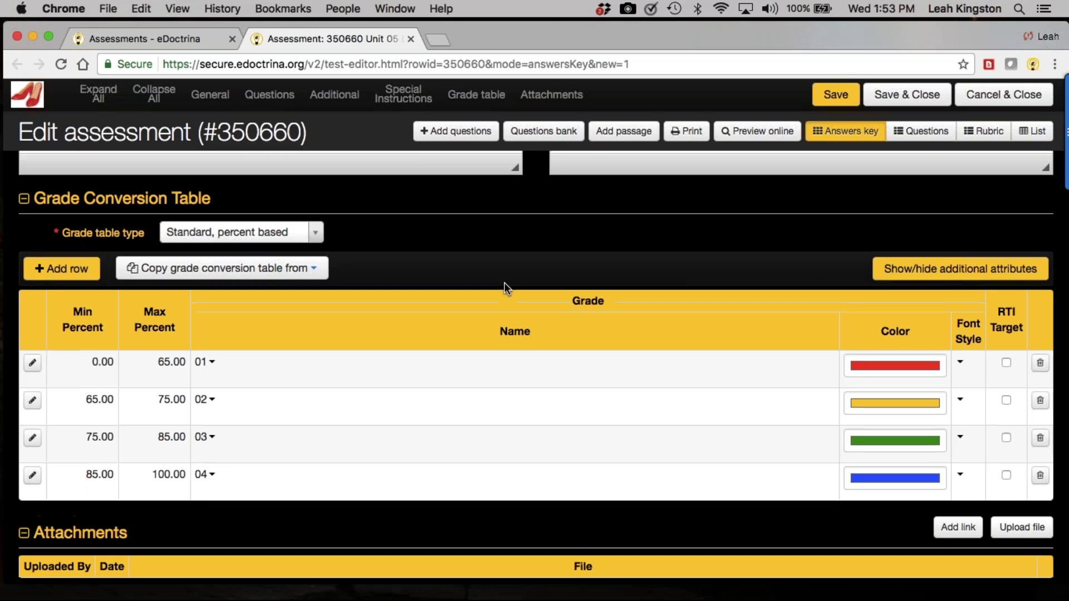
{"action": "scroll", "coordinate": [503, 282], "scroll_direction": "up", "scroll_amount": 10}
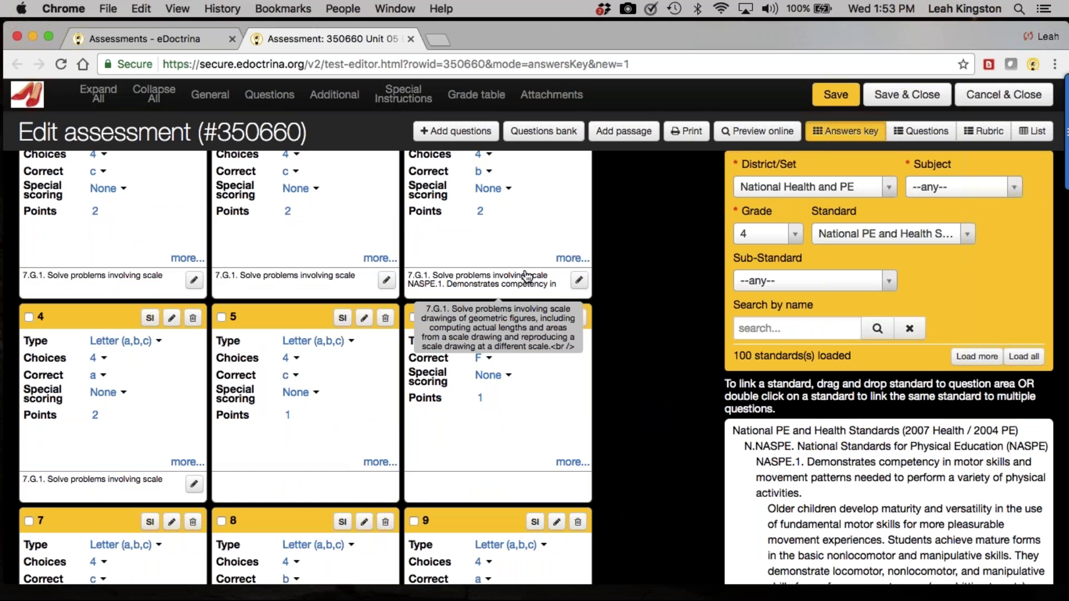
{"action": "left_click", "coordinate": [924, 94]}
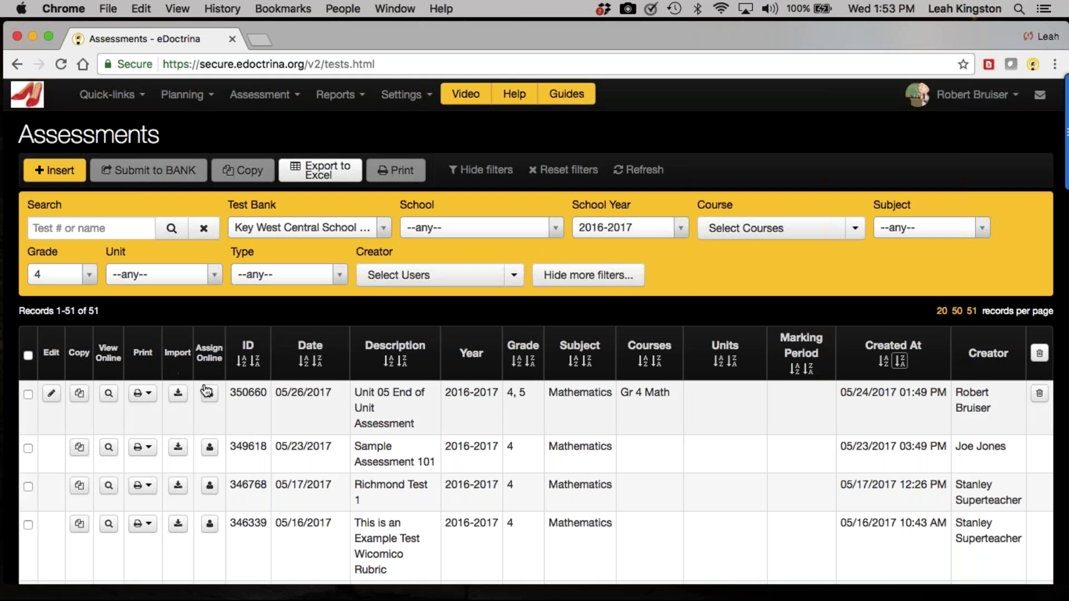
{"action": "left_click_drag", "start_coordinate": [235, 393], "coordinate": [276, 399]}
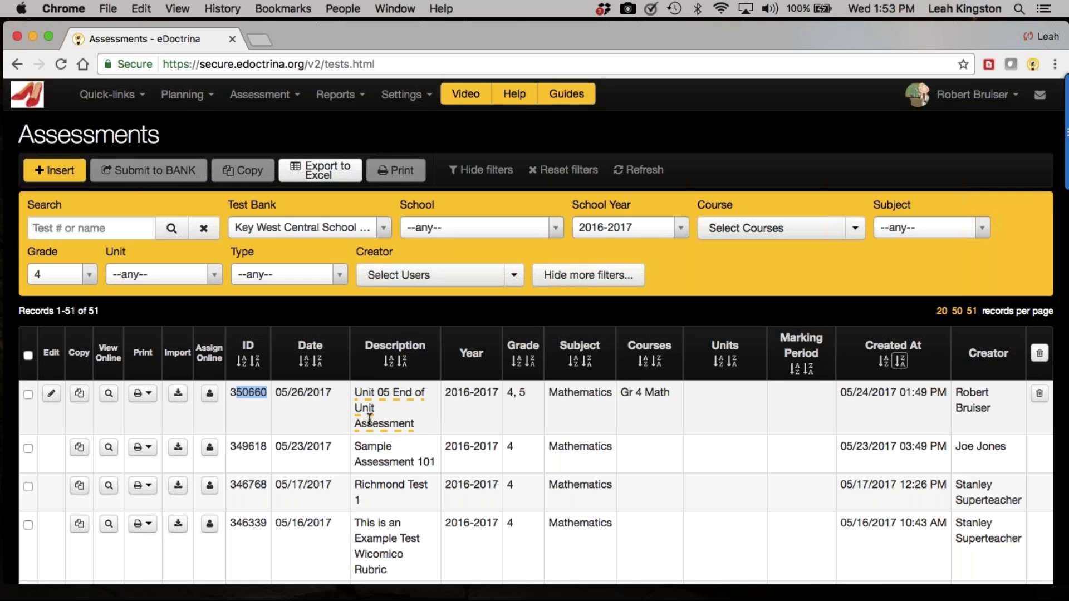
Step: Go to the Teacher Dashboard through the home page and enlarge the page to 125%
{"action": "left_click", "coordinate": [28, 98]}
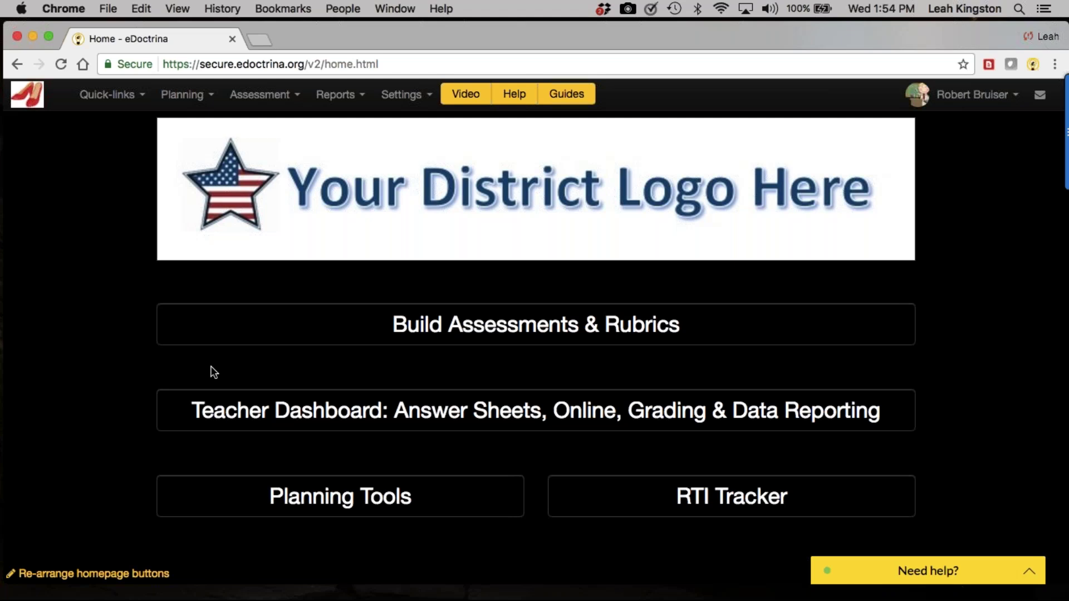
{"action": "left_click", "coordinate": [270, 422]}
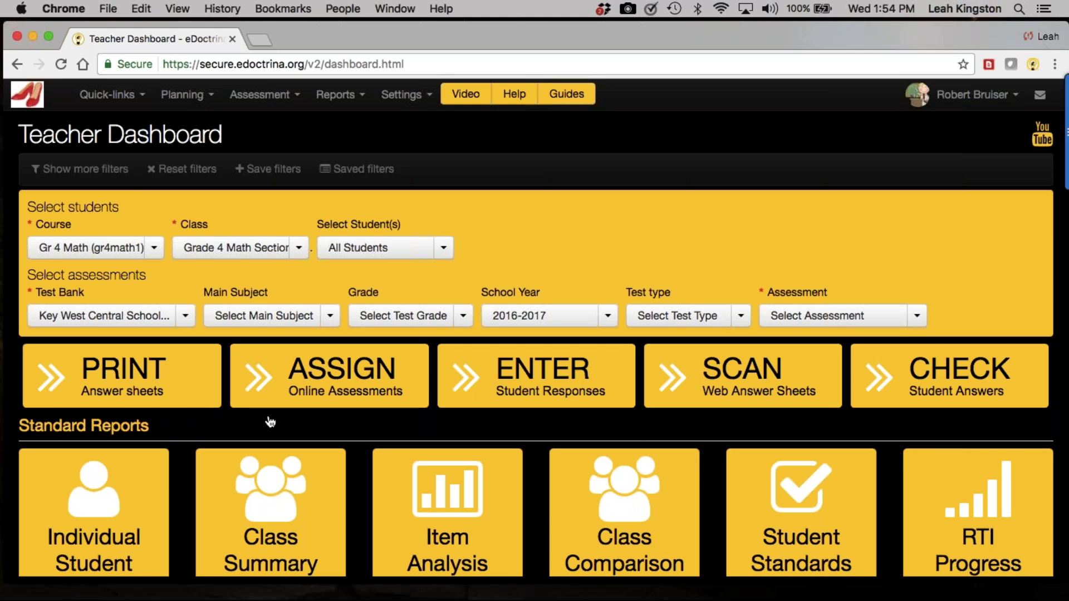
{"action": "key", "text": "super+r"}
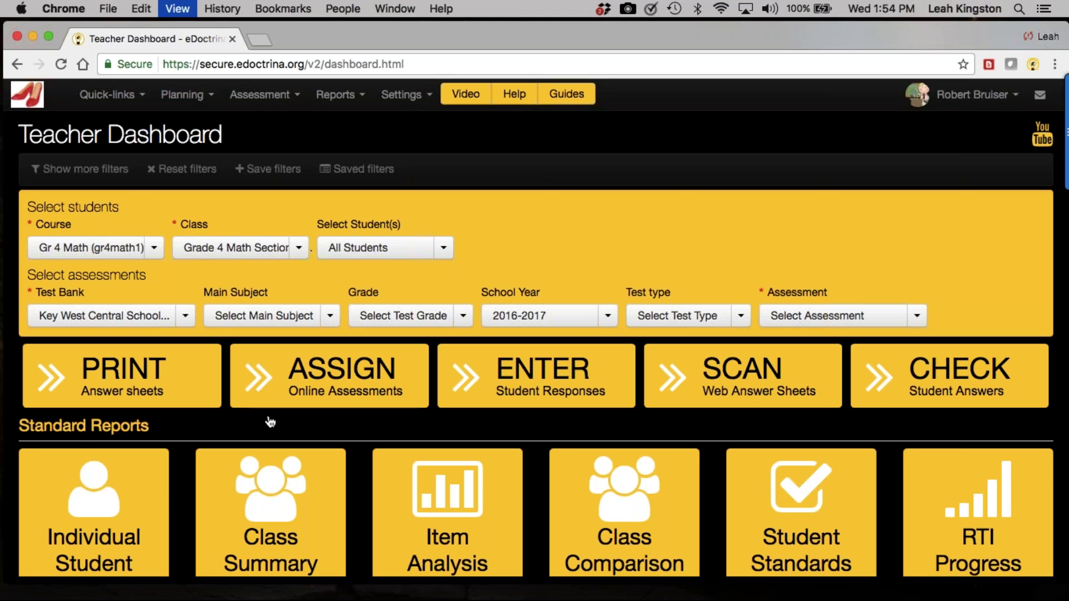
{"action": "key", "text": "super+equal"}
{"action": "key", "text": "super+equal"}
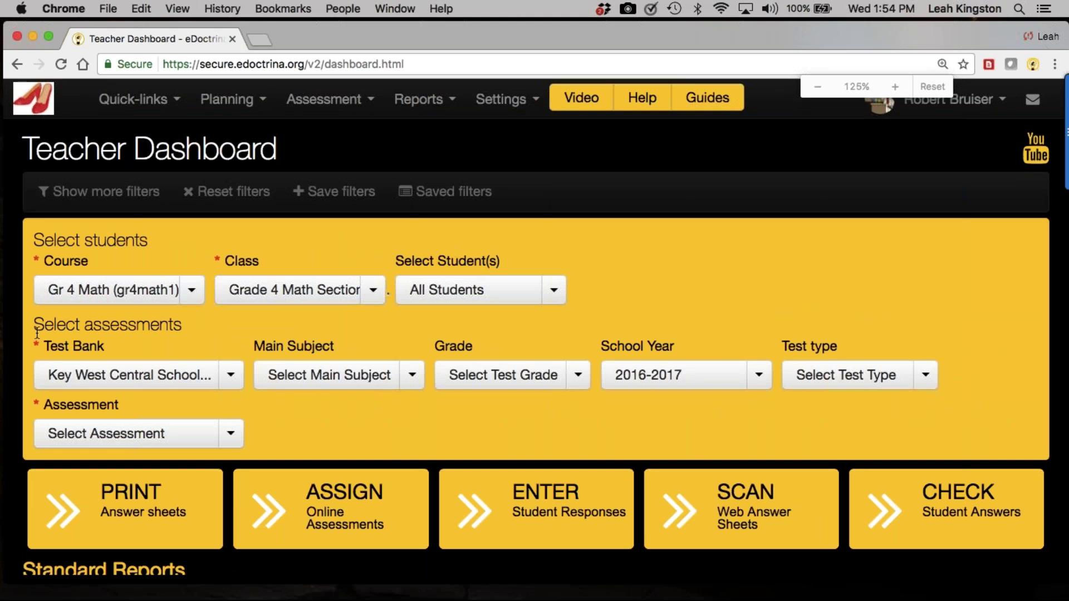
Step: Keep the Gr 4 Math course and replace the selected Section 4 class with Grade 4 Math Section 1
{"action": "left_click_drag", "start_coordinate": [31, 246], "coordinate": [151, 253]}
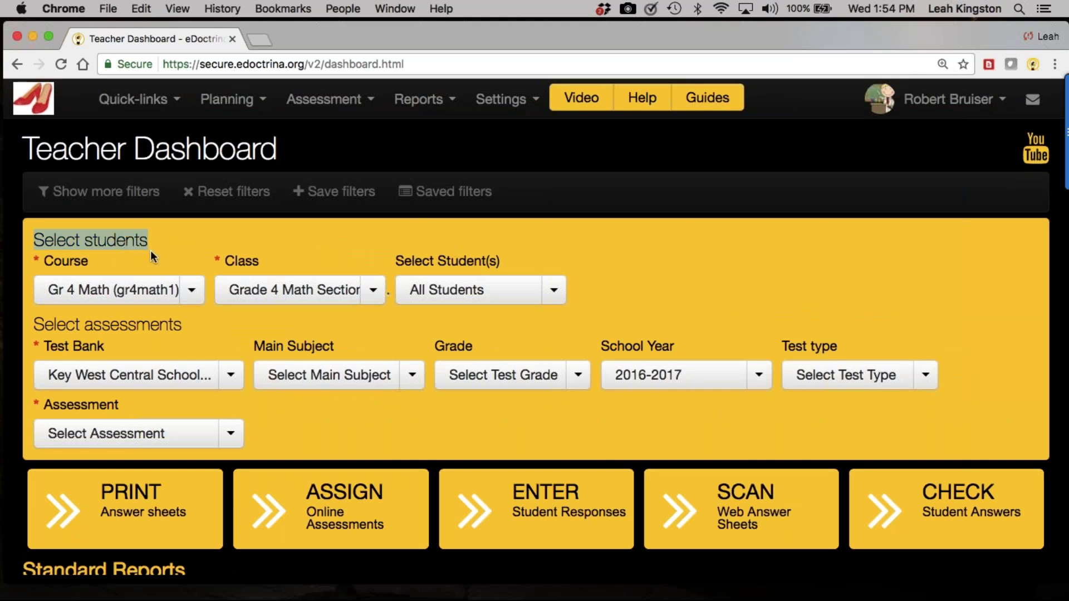
{"action": "left_click", "coordinate": [146, 304]}
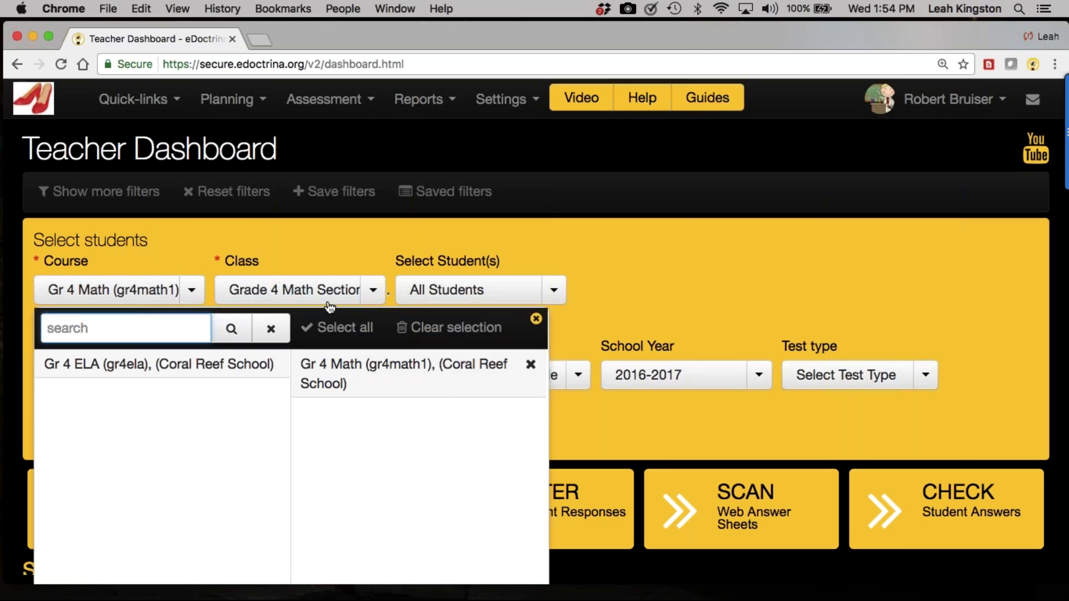
{"action": "left_click", "coordinate": [300, 301]}
{"action": "left_click", "coordinate": [300, 300]}
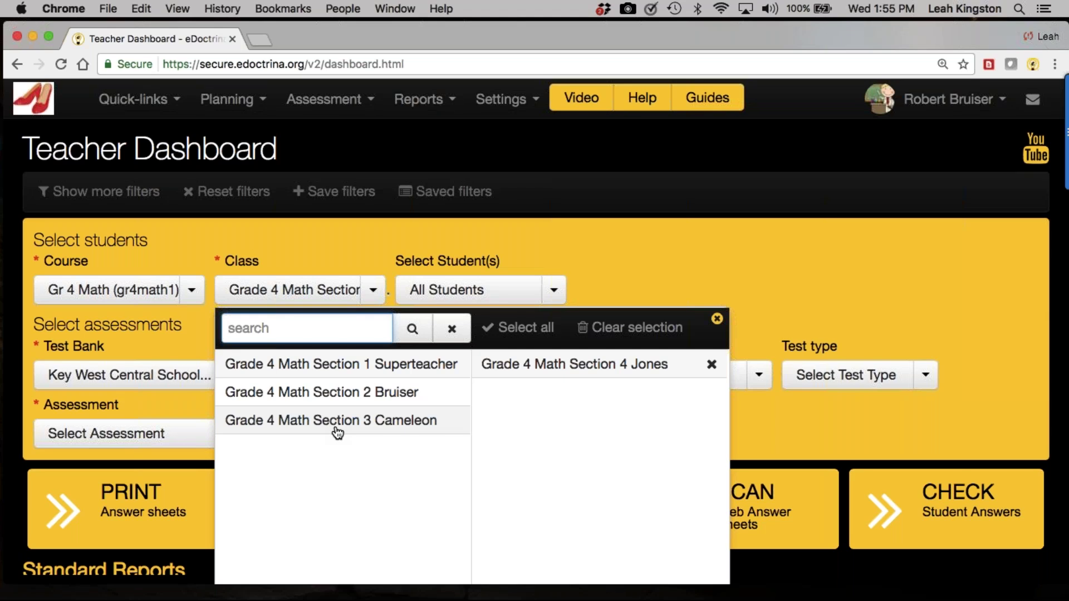
{"action": "left_click", "coordinate": [711, 365]}
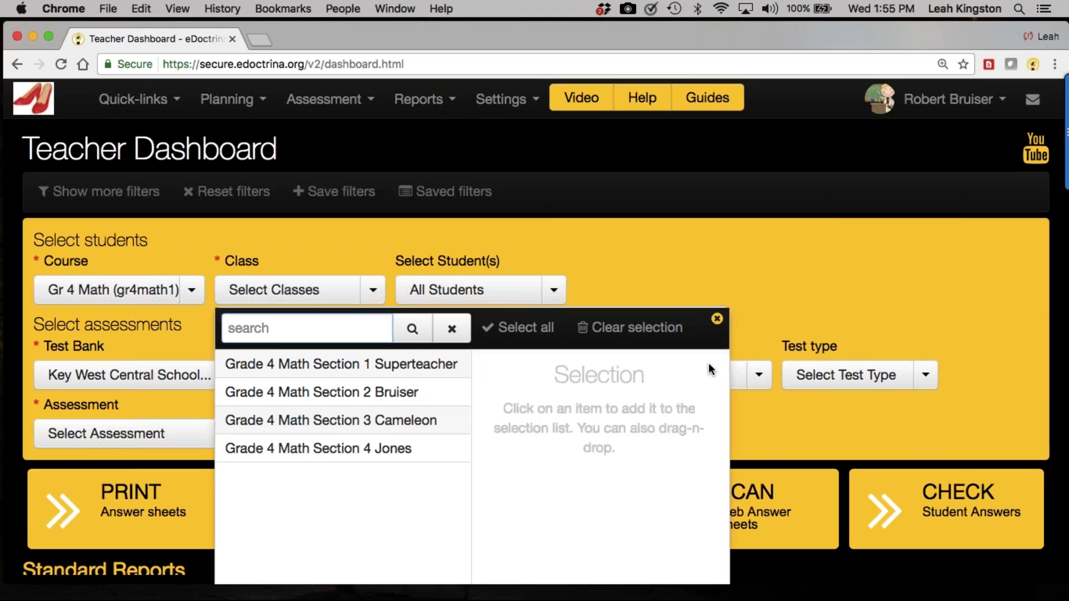
{"action": "left_click", "coordinate": [431, 364]}
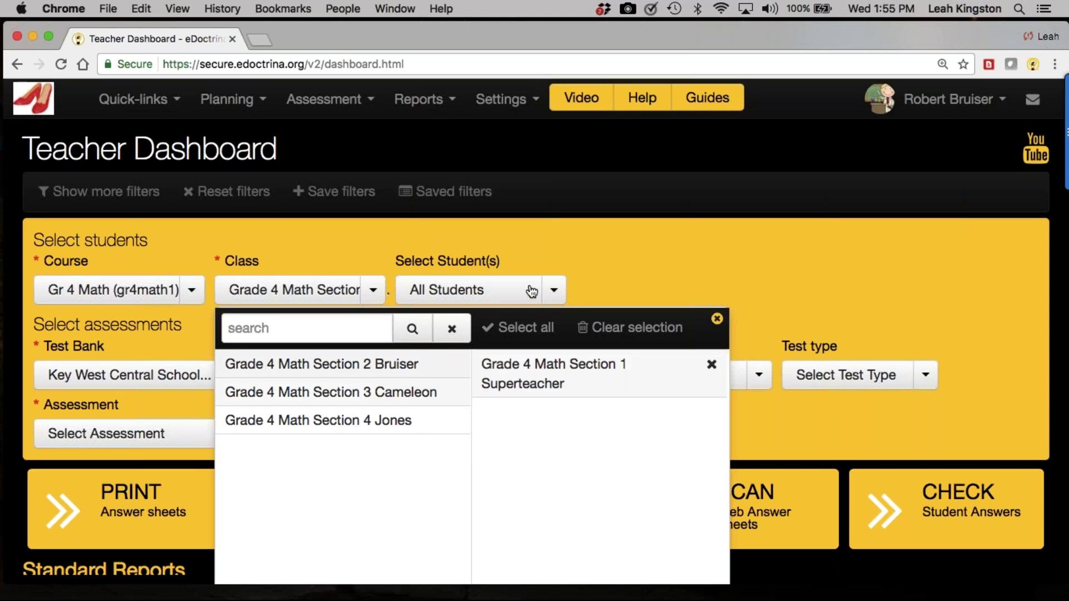
{"action": "left_click", "coordinate": [615, 241]}
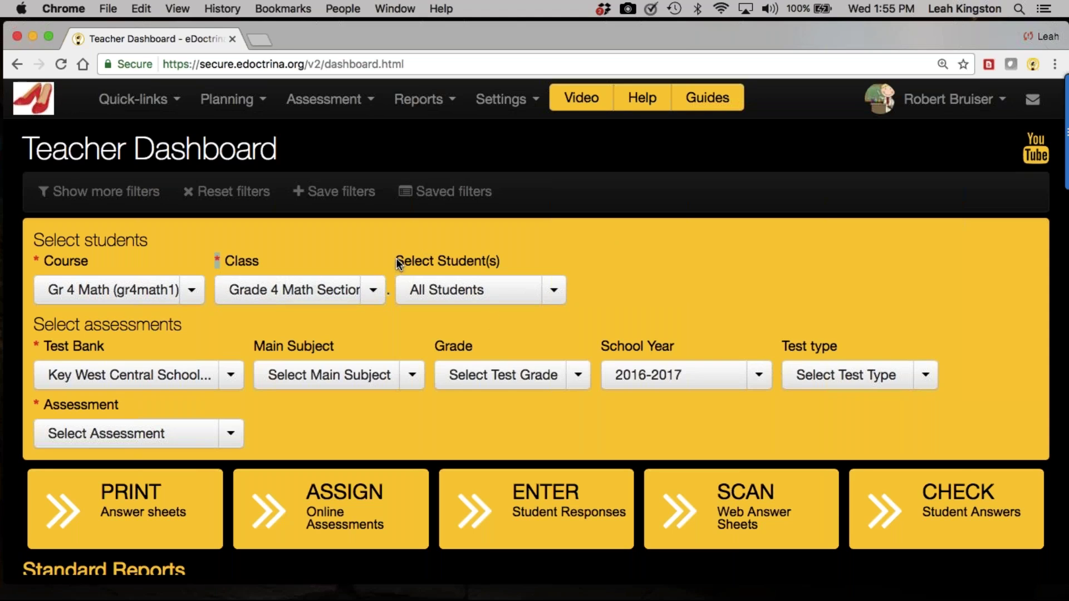
Step: Examine the student list and its additional filters, leaving all students included
{"action": "left_click", "coordinate": [425, 301]}
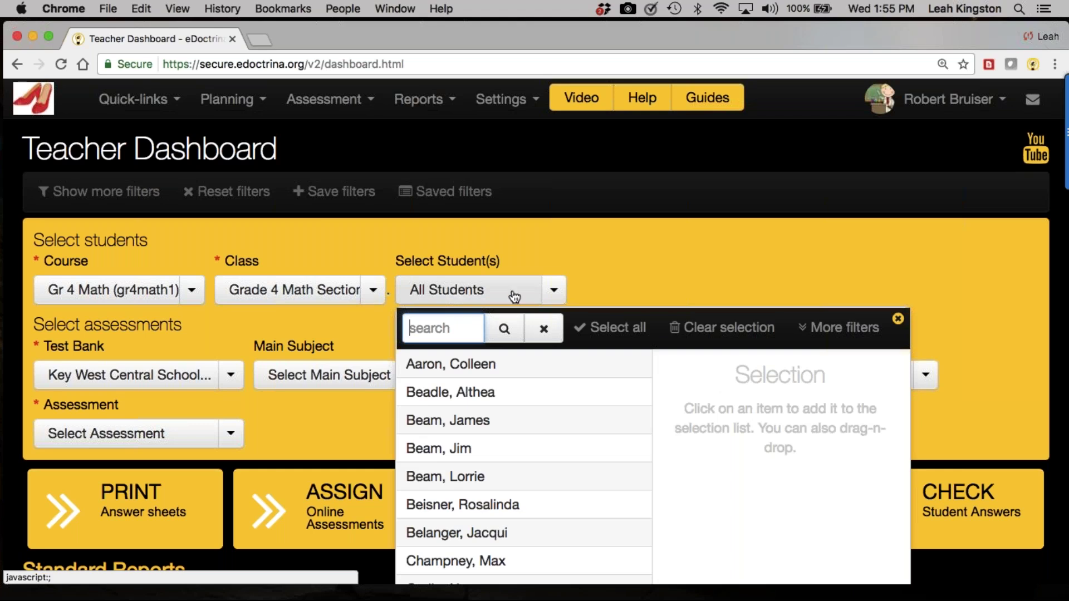
{"action": "left_click", "coordinate": [852, 328]}
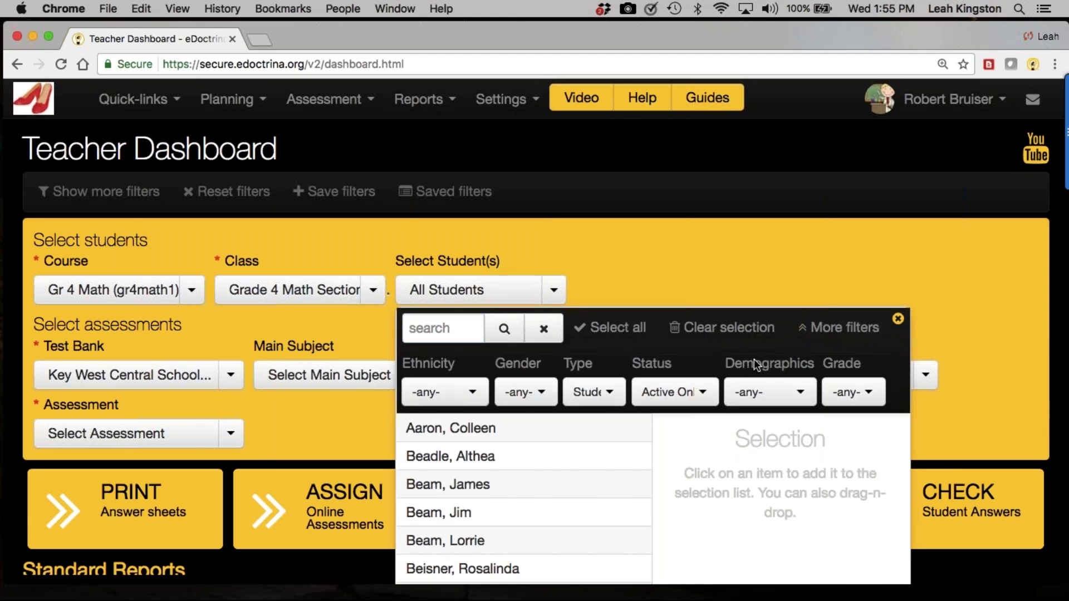
{"action": "left_click", "coordinate": [898, 319]}
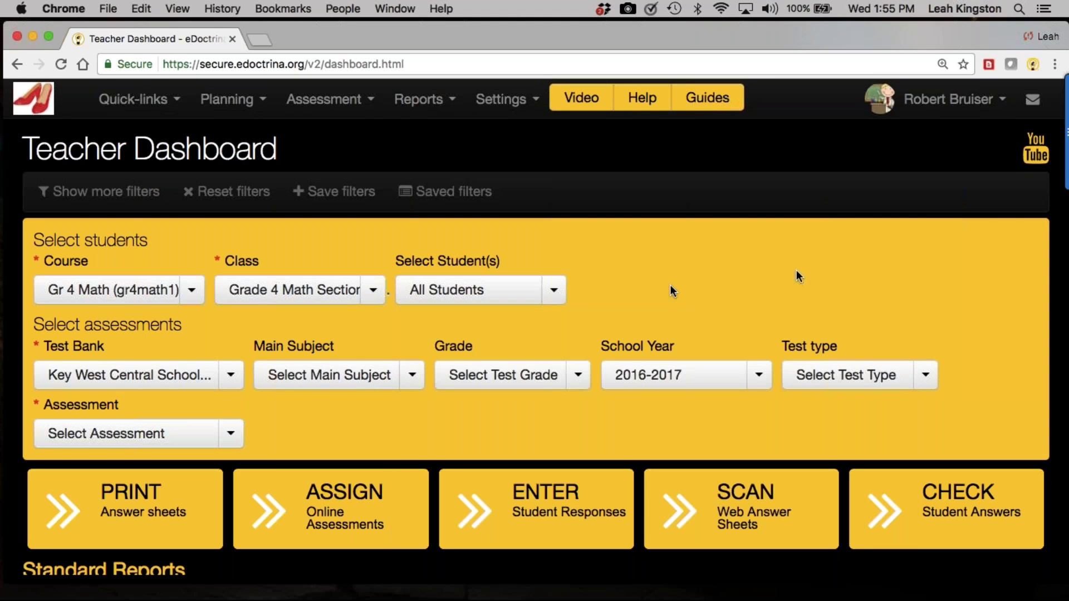
Step: Check the available test banks and reduce the page to 110%
{"action": "left_click", "coordinate": [159, 377]}
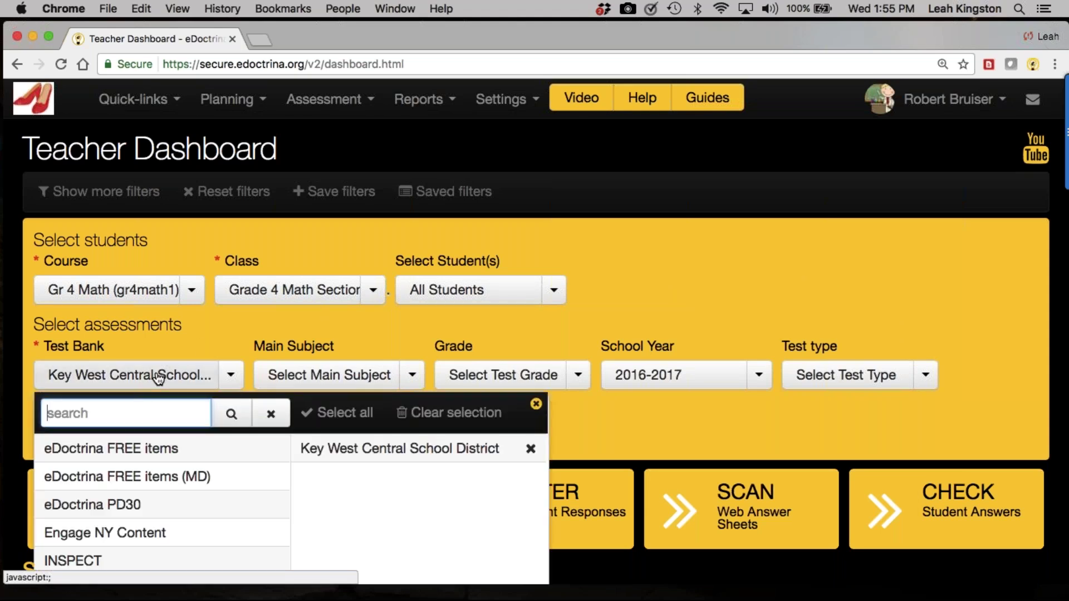
{"action": "key", "text": "super+minus"}
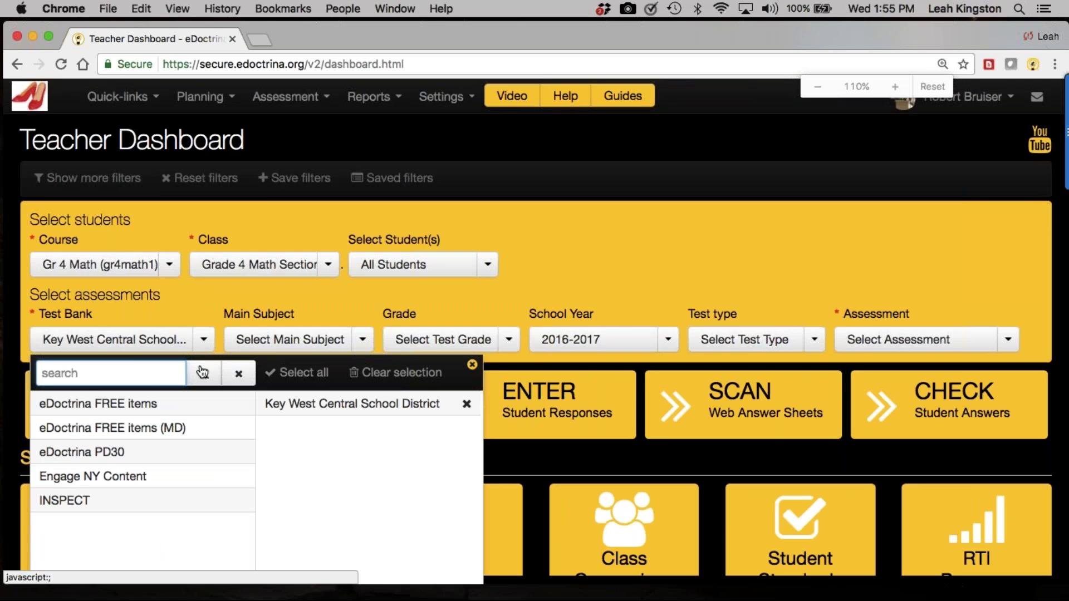
{"action": "left_click", "coordinate": [295, 290]}
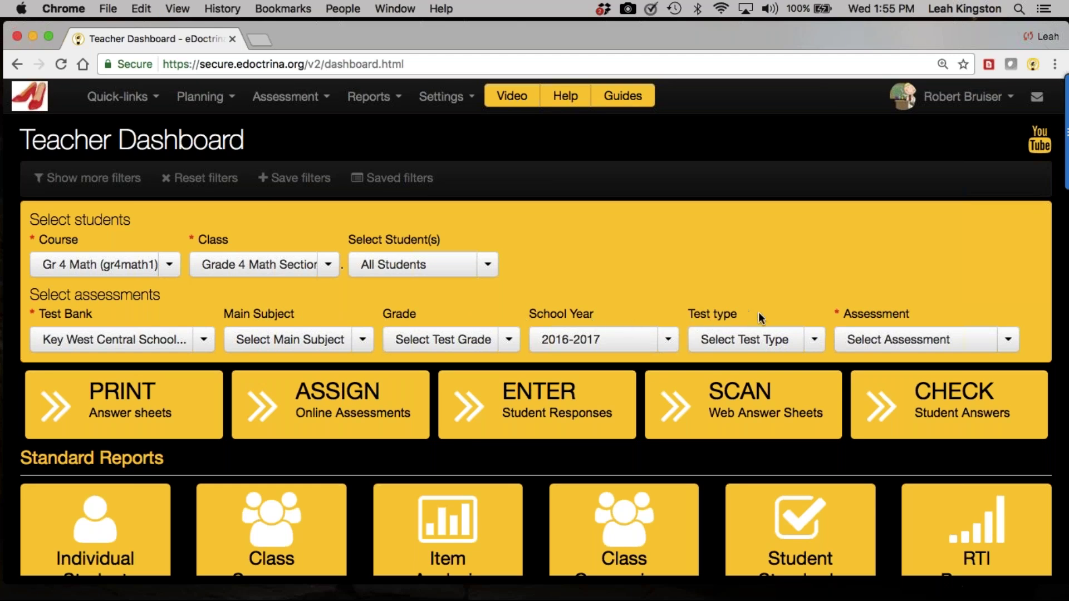
Step: Search the assessments for "unit" and select Unit 05 End of Unit Assessment
{"action": "left_click", "coordinate": [871, 343]}
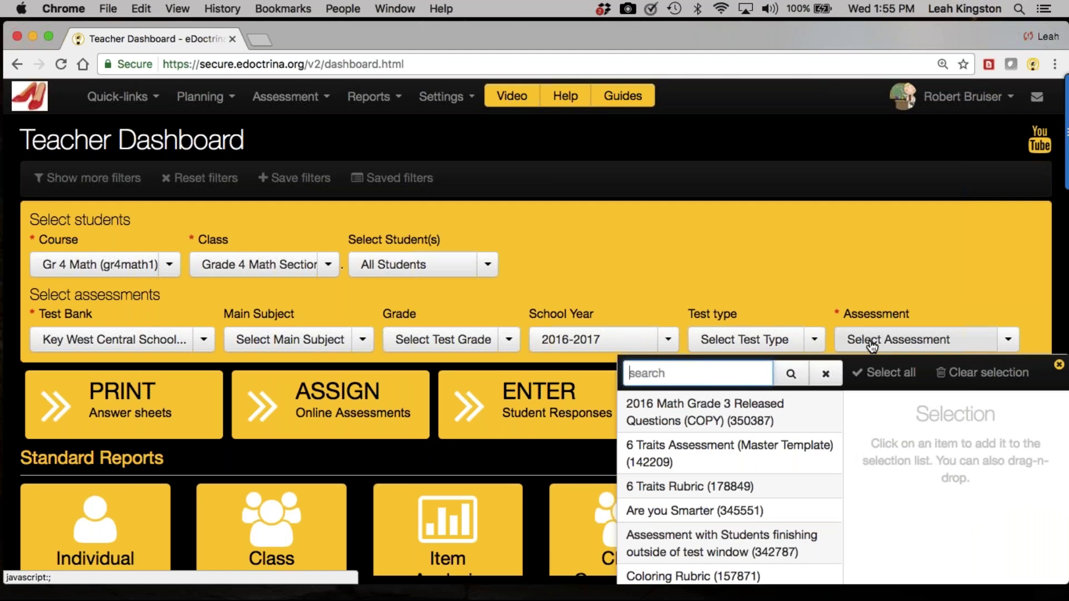
{"action": "type", "text": "u"}
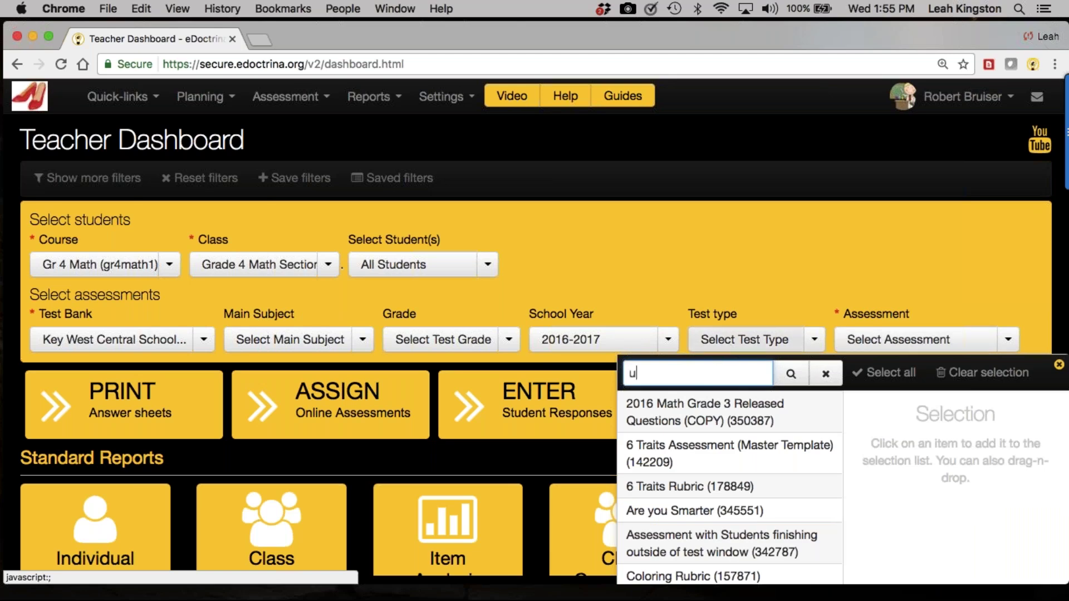
{"action": "type", "text": "nit"}
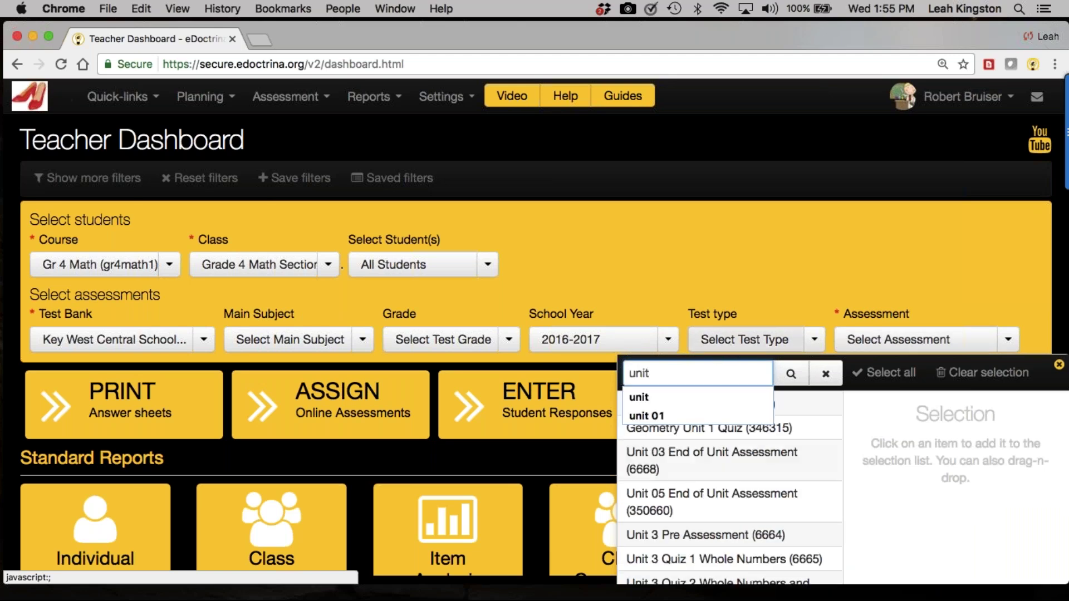
{"action": "left_click", "coordinate": [792, 375]}
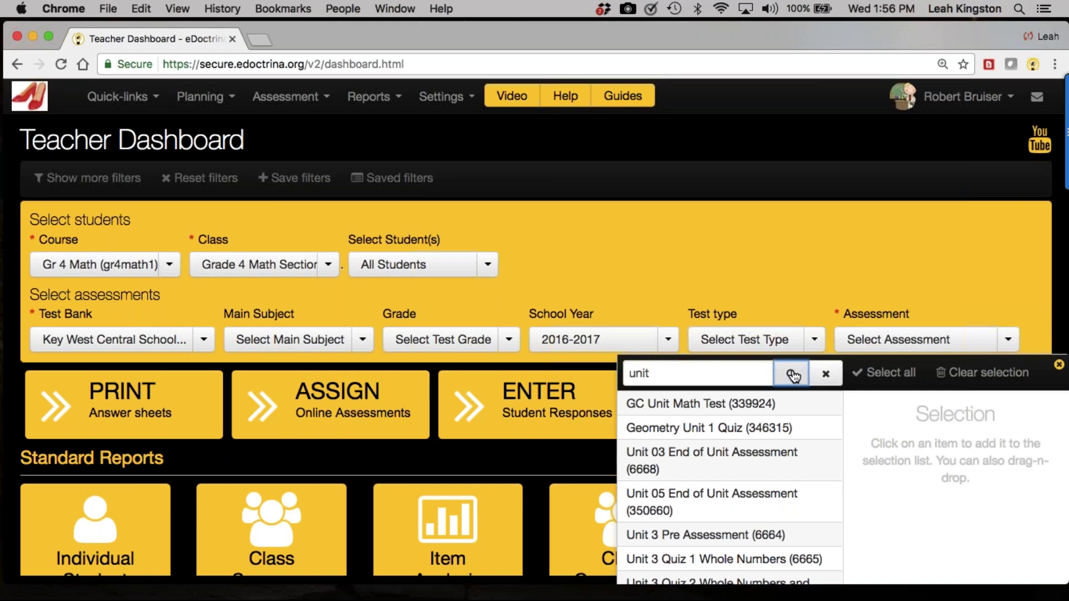
{"action": "left_click", "coordinate": [757, 504]}
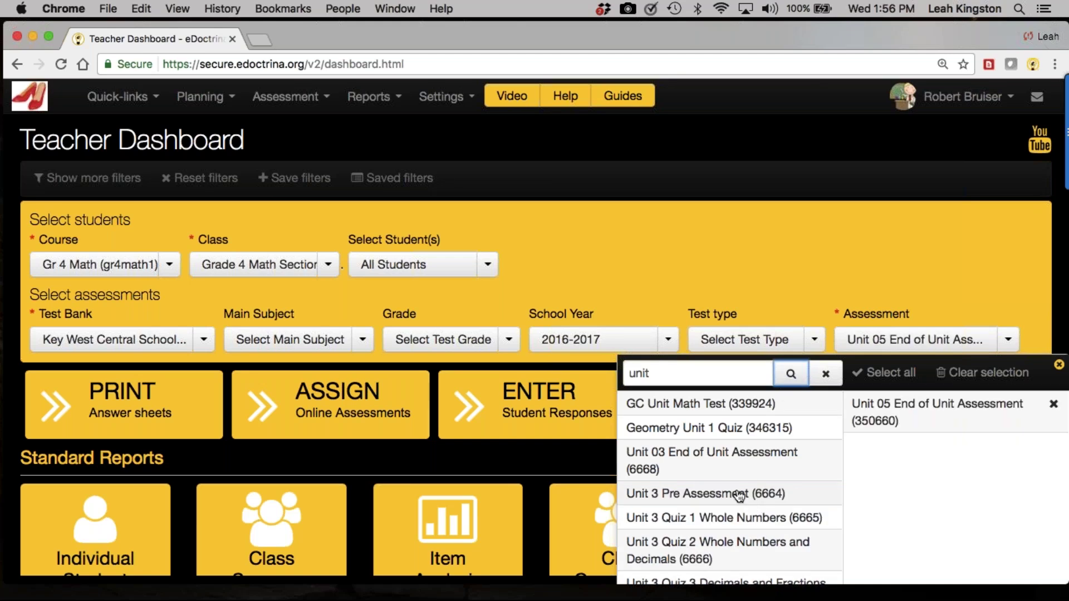
{"action": "left_click", "coordinate": [613, 305]}
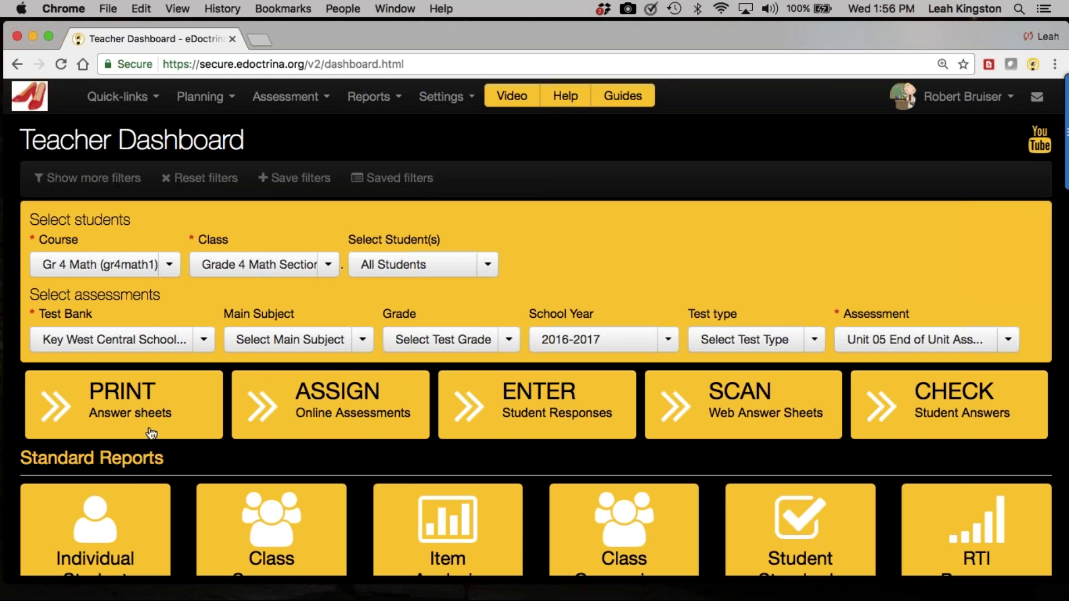
Step: Start printing answer sheets for the selected assessment and review the list of included students
{"action": "left_click", "coordinate": [144, 412]}
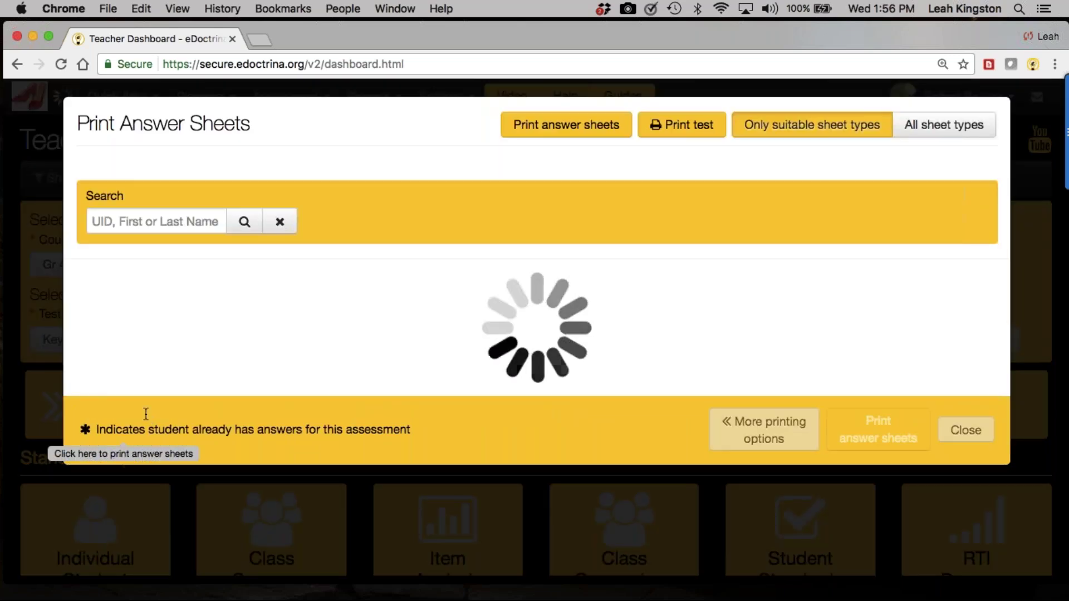
{"action": "key", "text": "super+minus"}
{"action": "key", "text": "super+minus"}
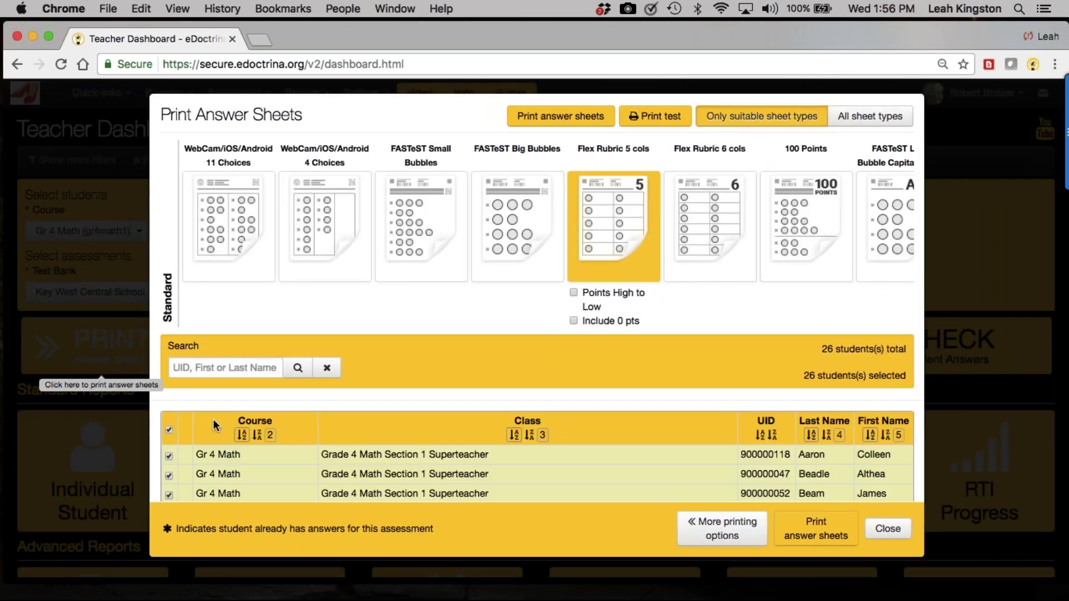
{"action": "scroll", "coordinate": [375, 468], "scroll_direction": "down", "scroll_amount": 10}
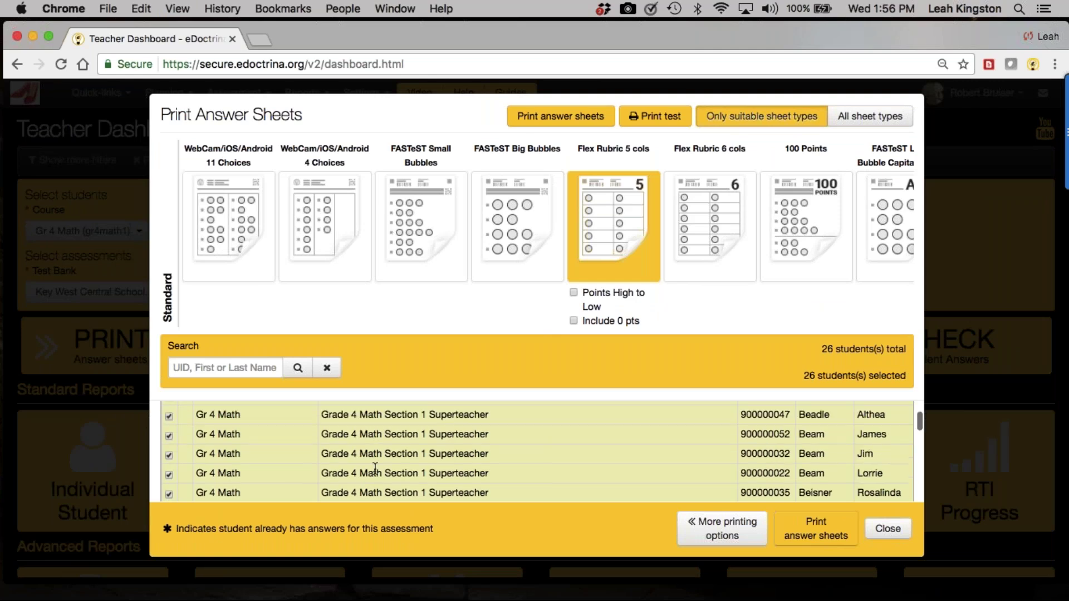
{"action": "scroll", "coordinate": [374, 468], "scroll_direction": "down", "scroll_amount": 3}
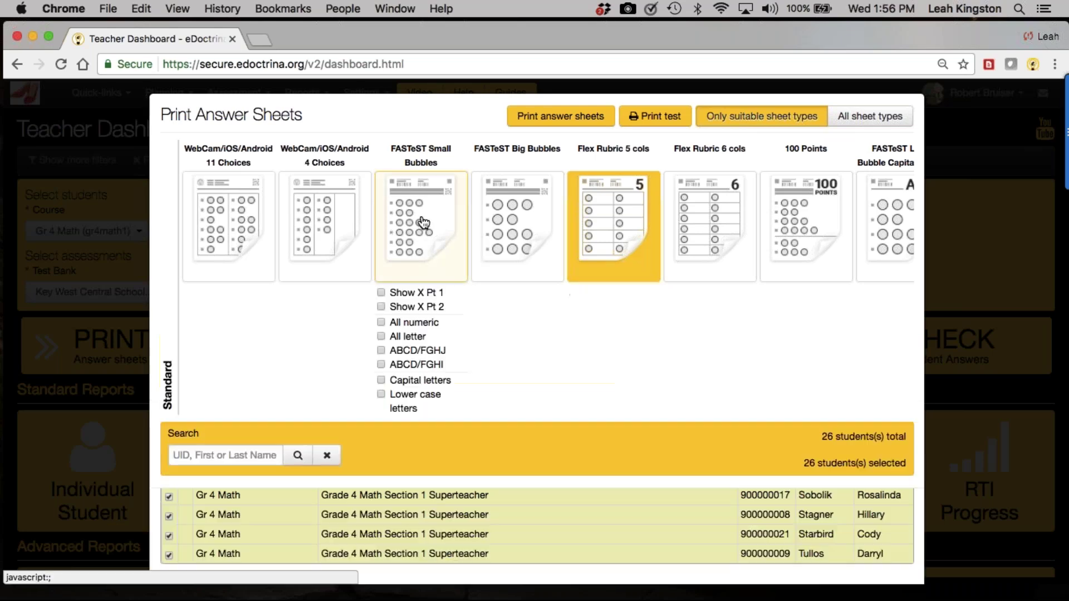
Step: Generate FASTeST Small Bubbles answer sheets for the selected students and make the preview window taller
{"action": "left_click", "coordinate": [423, 222]}
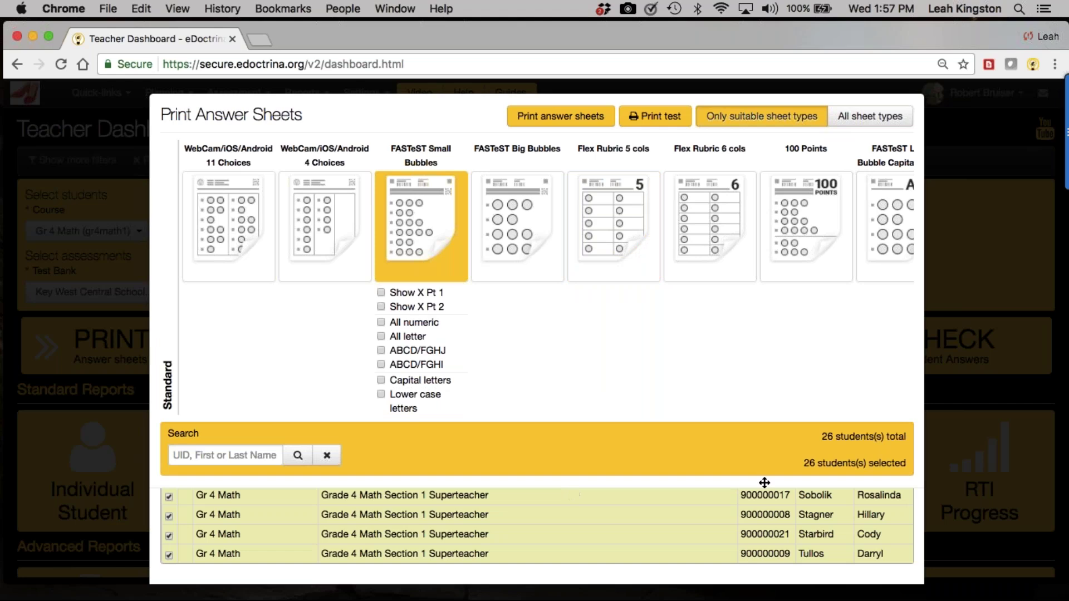
{"action": "left_click", "coordinate": [573, 115]}
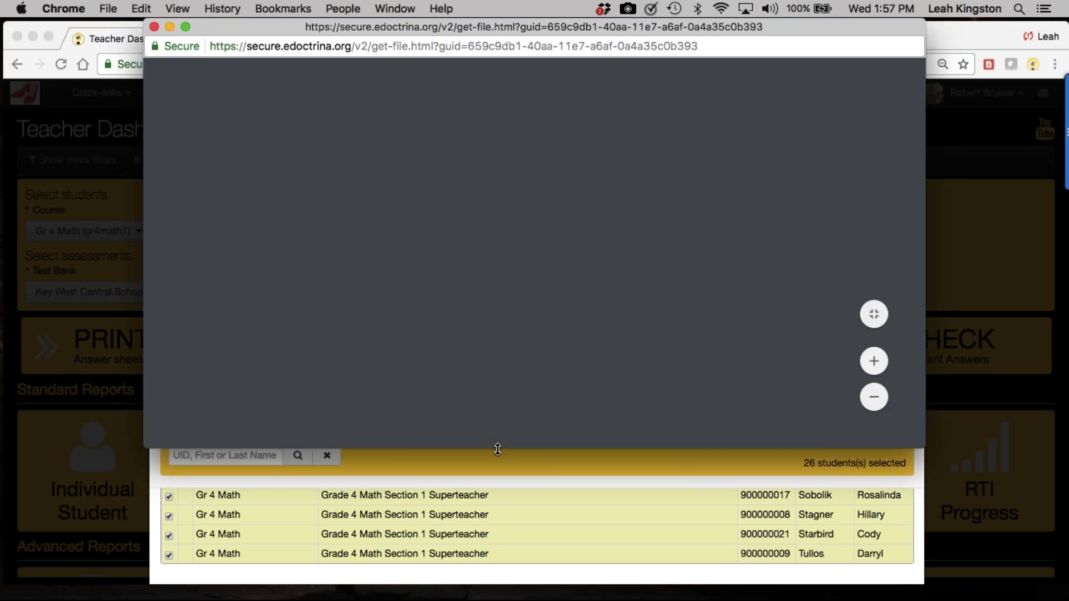
{"action": "left_click_drag", "start_coordinate": [497, 449], "coordinate": [499, 550]}
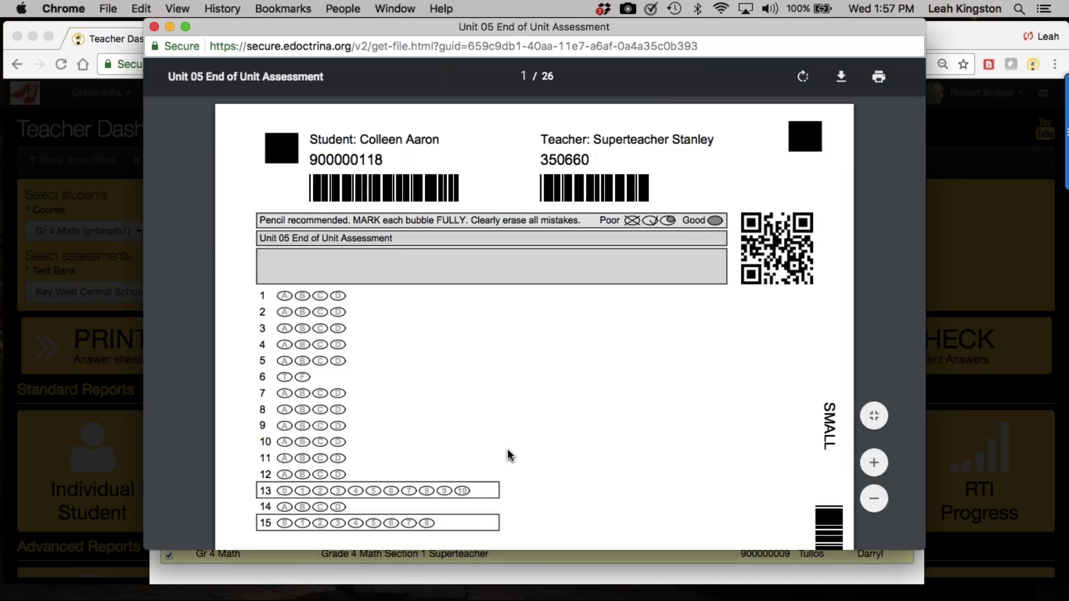
Step: Examine the generated small-bubble answer sheet's layout, from the student header to question 15, and close the preview
{"action": "key", "text": "super+minus"}
{"action": "key", "text": "super+minus"}
{"action": "key", "text": "super+minus"}
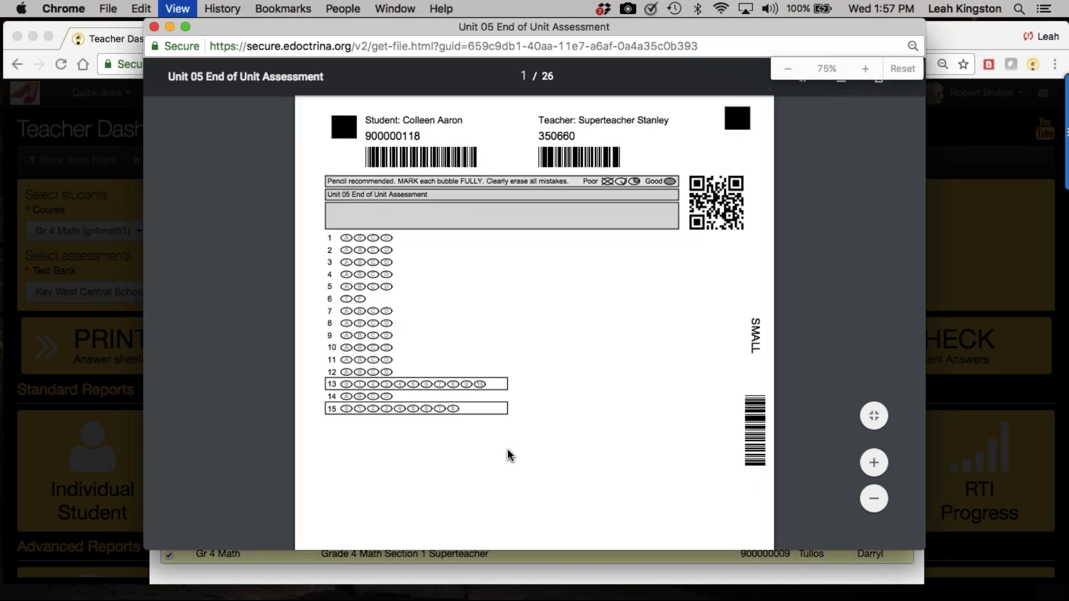
{"action": "key", "text": "super+minus"}
{"action": "key", "text": "super+minus"}
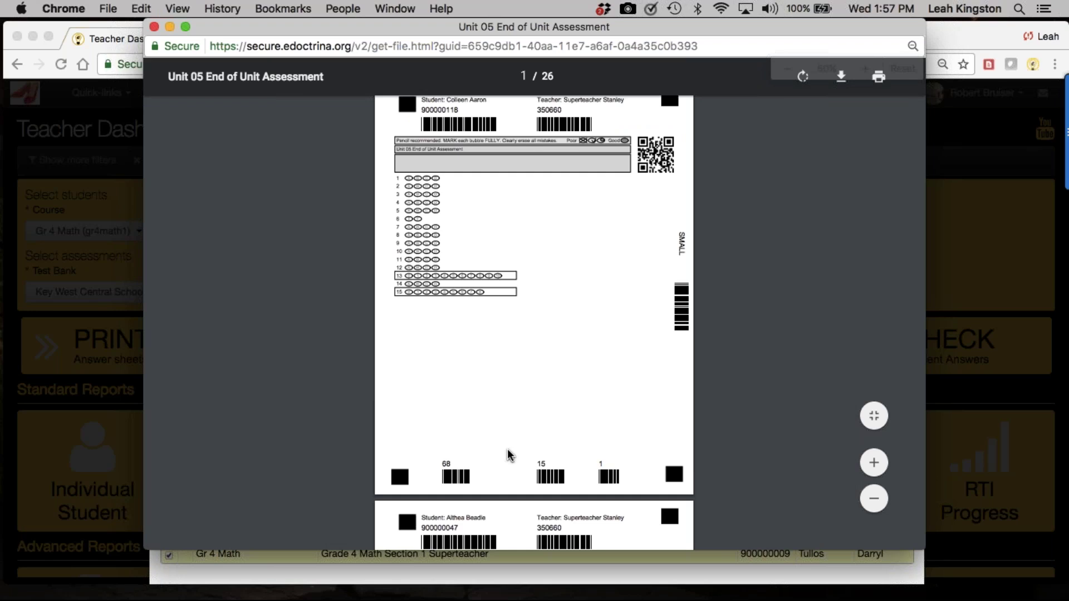
{"action": "key", "text": "super+equal"}
{"action": "key", "text": "super+equal"}
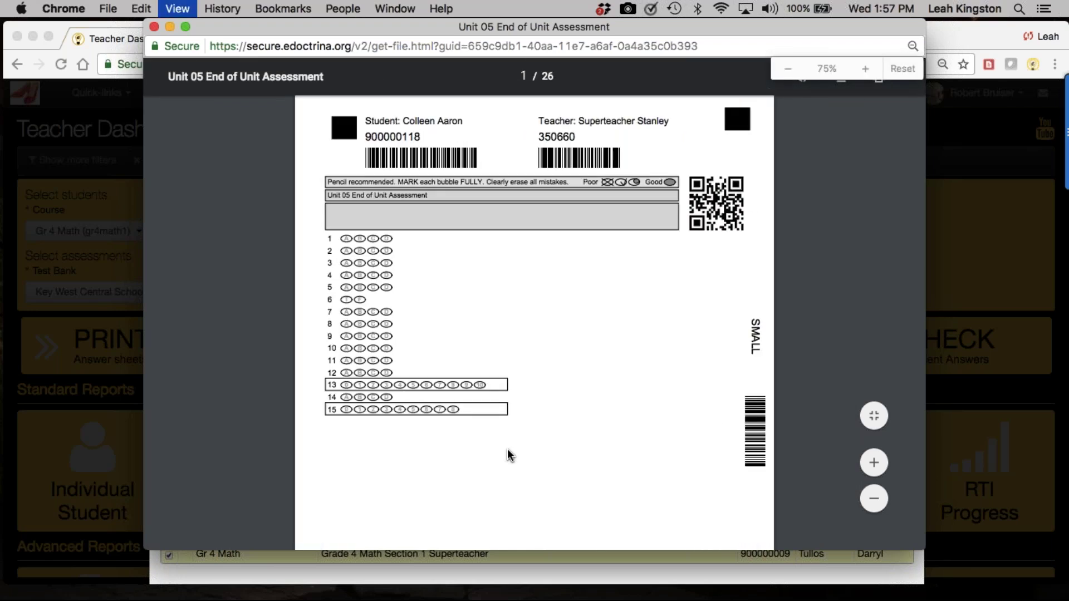
{"action": "key", "text": "super+equal"}
{"action": "key", "text": "super+equal"}
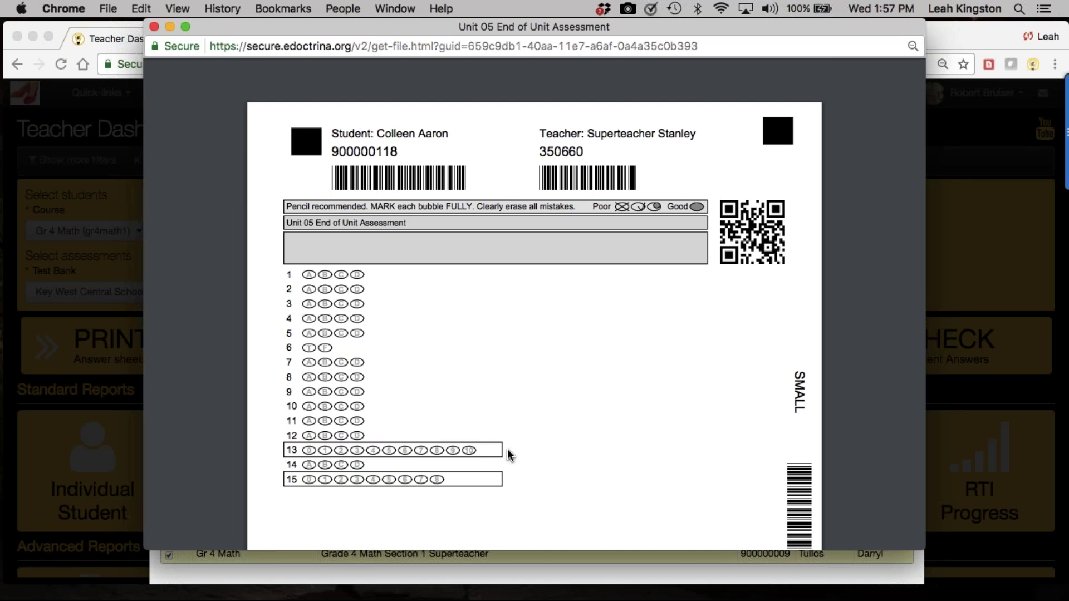
{"action": "key", "text": "super+equal"}
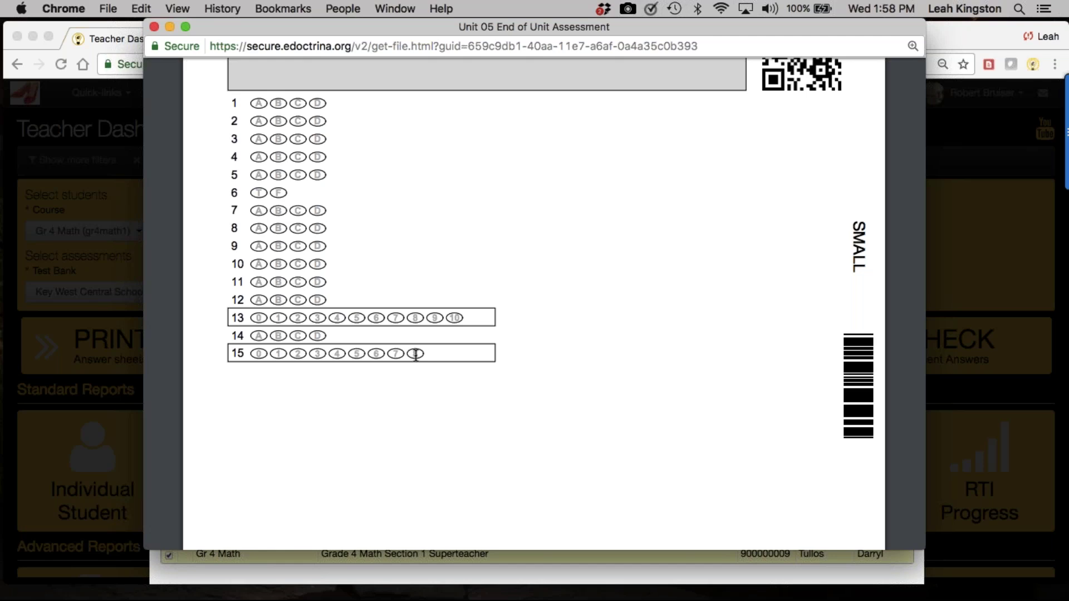
{"action": "scroll", "coordinate": [416, 355], "scroll_direction": "up", "scroll_amount": 1}
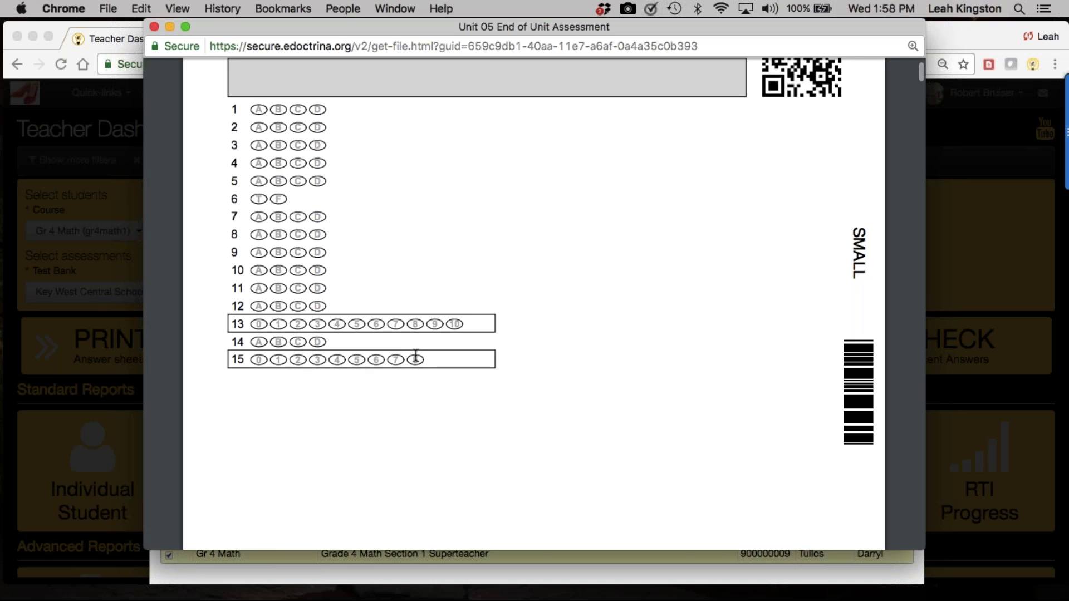
{"action": "scroll", "coordinate": [416, 355], "scroll_direction": "up", "scroll_amount": 5}
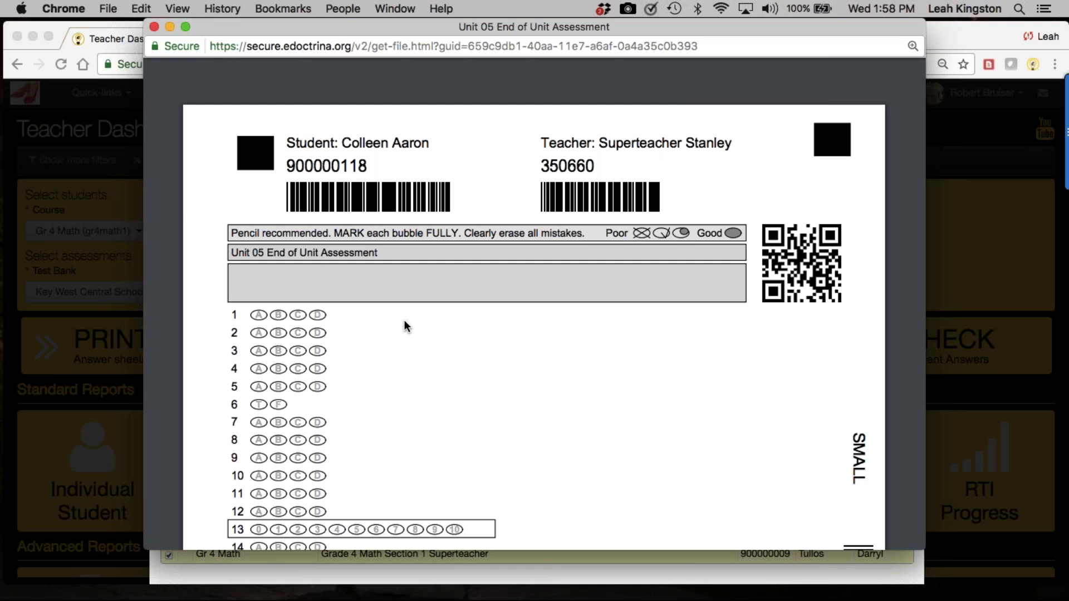
{"action": "left_click", "coordinate": [155, 26]}
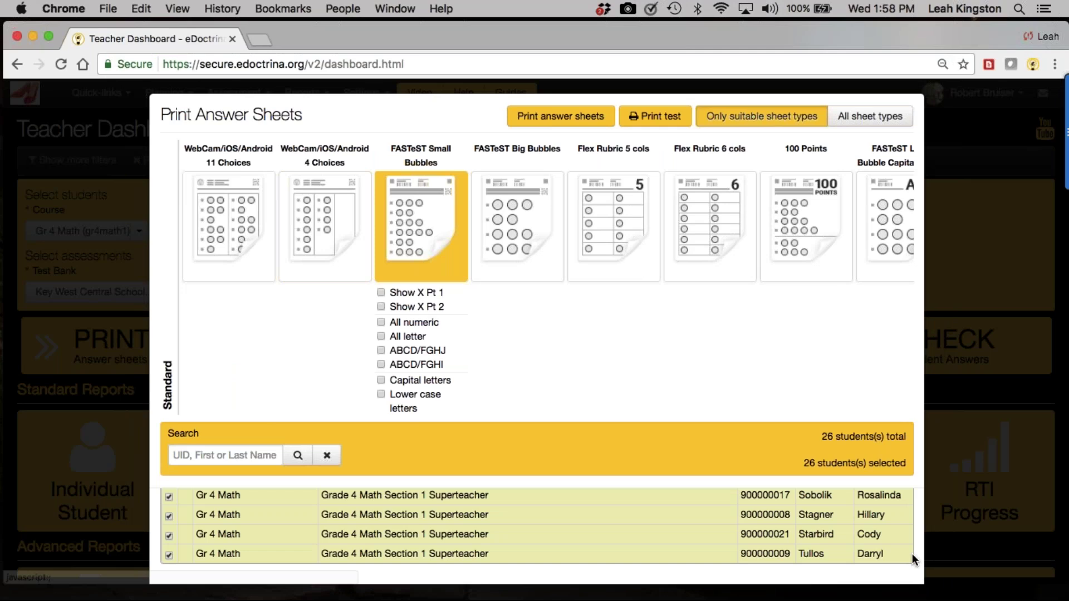
Step: Generate the answer sheets in the WebCam/iOS/Android 11 Choices format for the selected students
{"action": "left_click", "coordinate": [220, 212]}
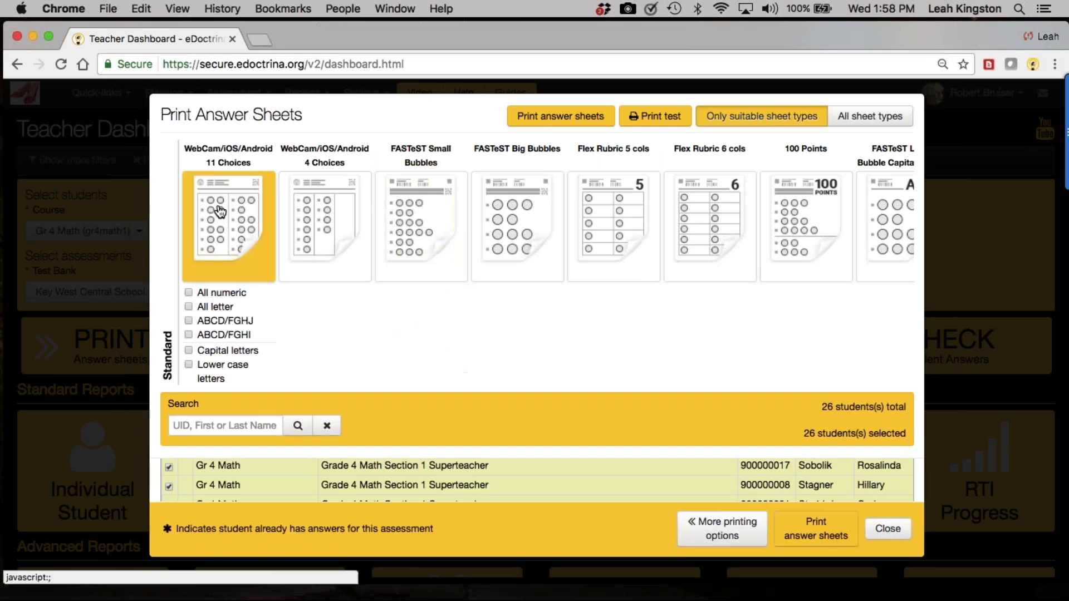
{"action": "left_click", "coordinate": [811, 528]}
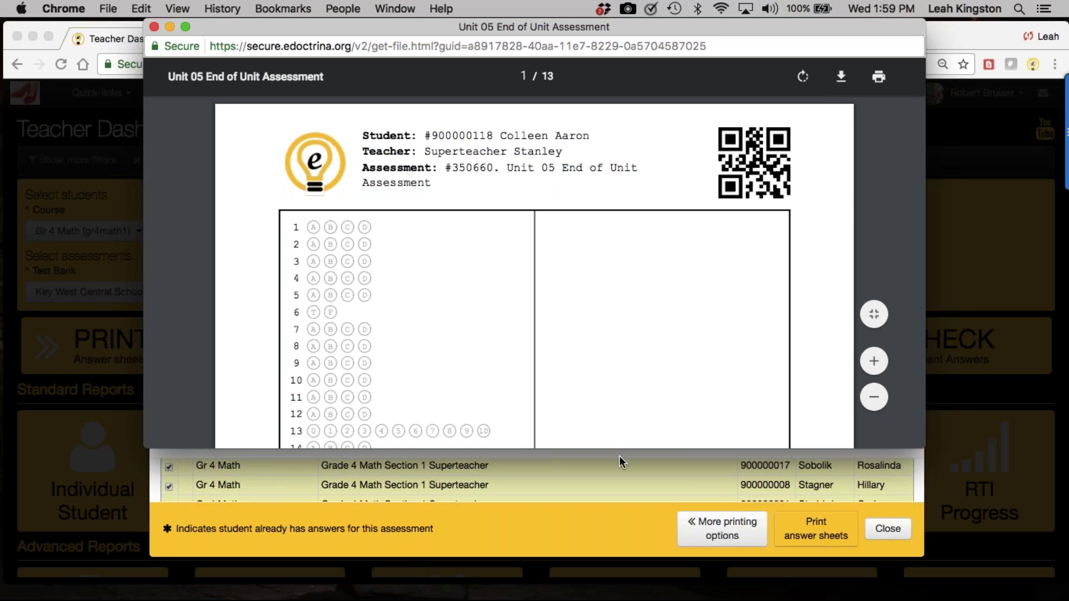
Step: Enlarge the WebCam-format answer sheet preview, examine the sheets per student, and close both the preview and the printing options
{"action": "left_click_drag", "start_coordinate": [617, 449], "coordinate": [611, 579]}
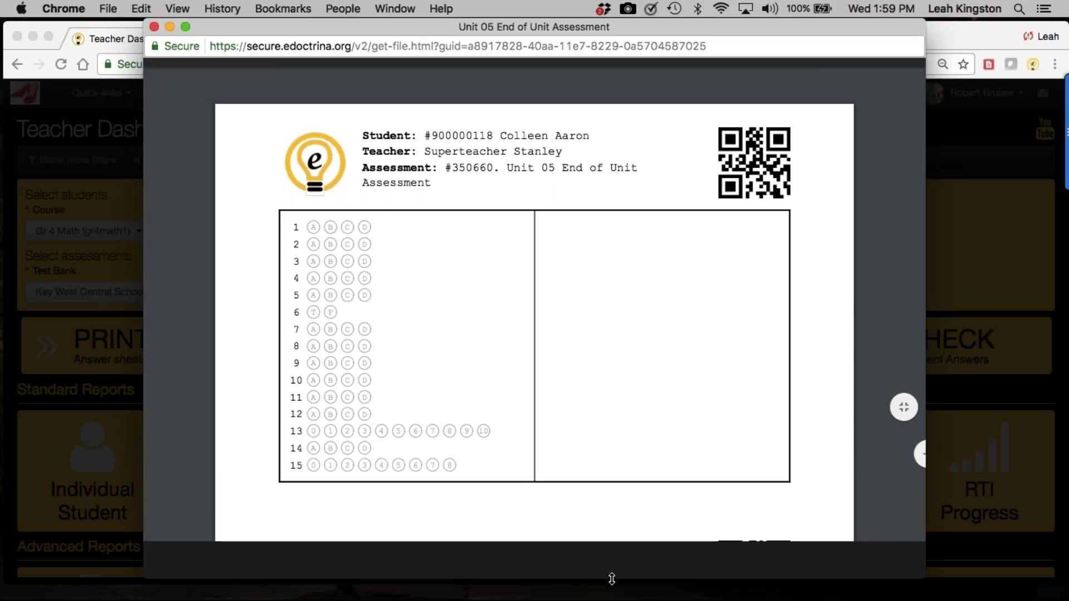
{"action": "scroll", "coordinate": [610, 551], "scroll_direction": "down", "scroll_amount": 4}
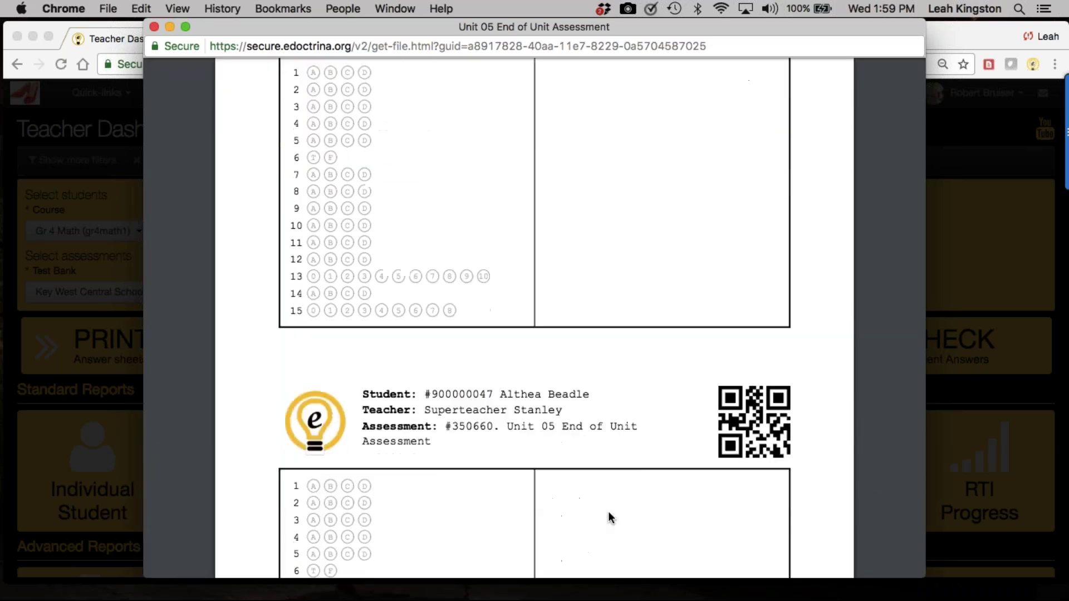
{"action": "scroll", "coordinate": [608, 511], "scroll_direction": "up", "scroll_amount": 5}
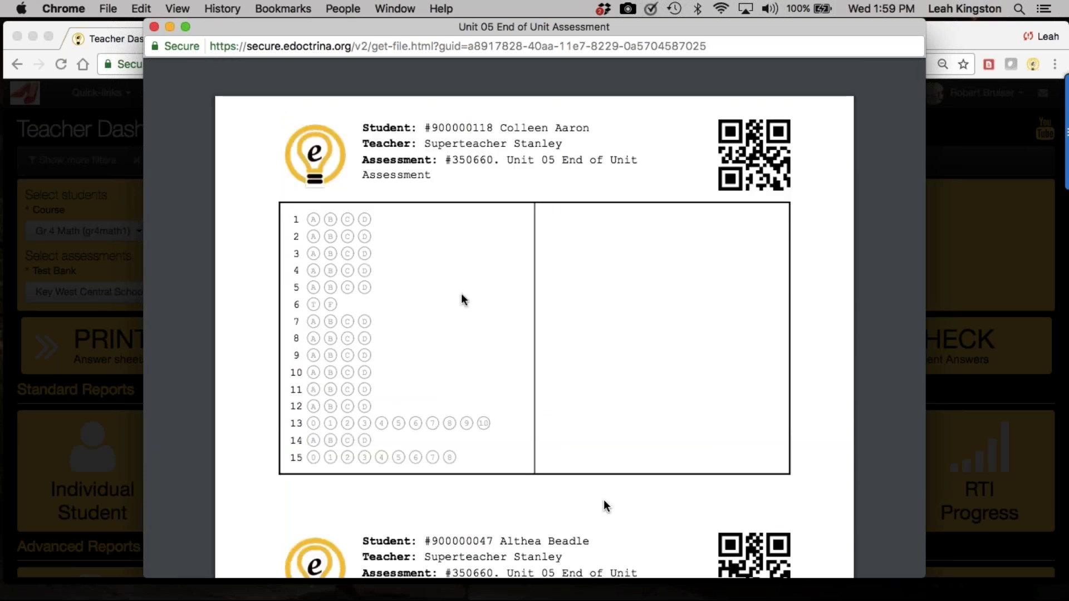
{"action": "left_click", "coordinate": [154, 26]}
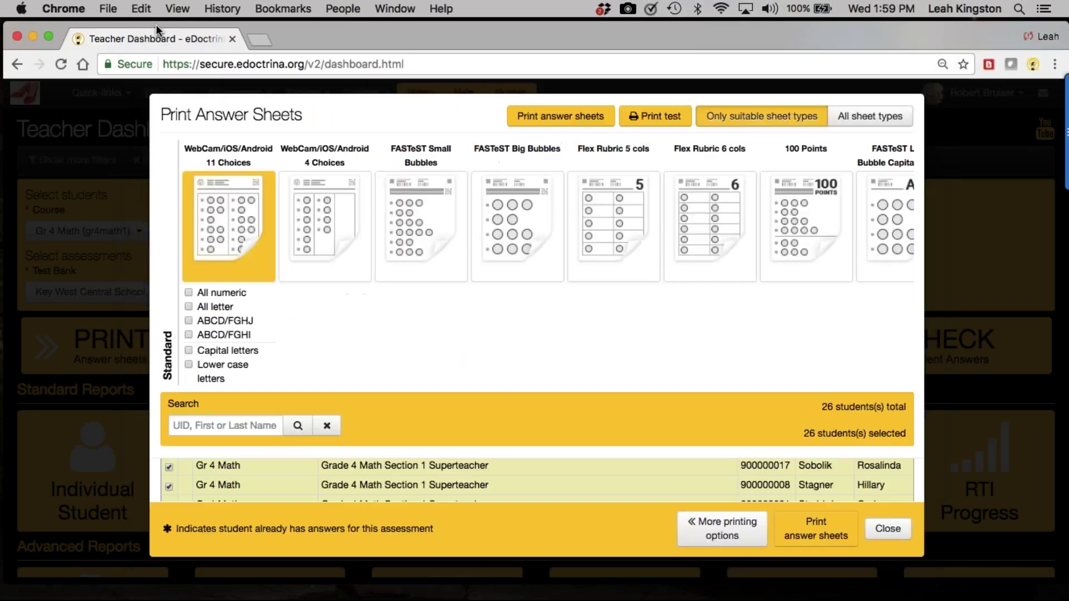
{"action": "left_click", "coordinate": [884, 529]}
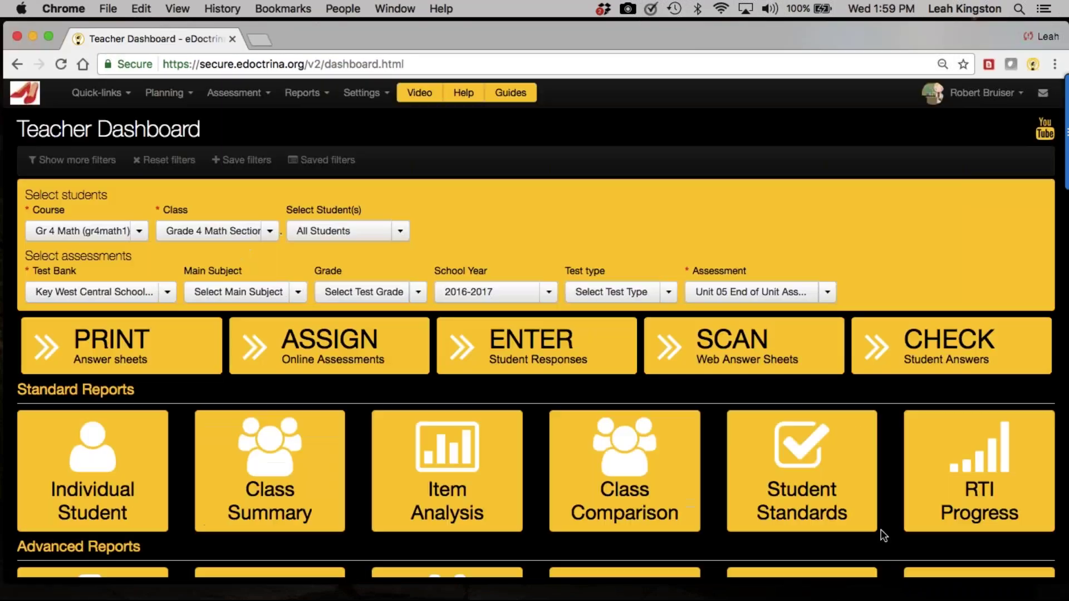
Step: Open web answer sheet scanning and rescan the student's sheet for The Space Race (Online PDF)
{"action": "left_click", "coordinate": [740, 341]}
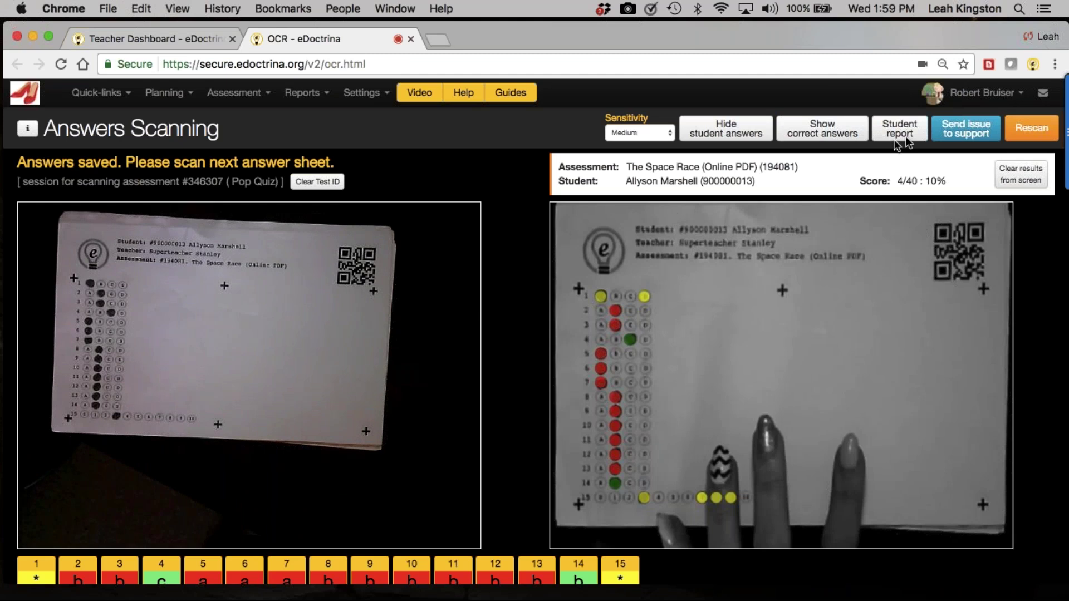
{"action": "left_click", "coordinate": [1018, 134]}
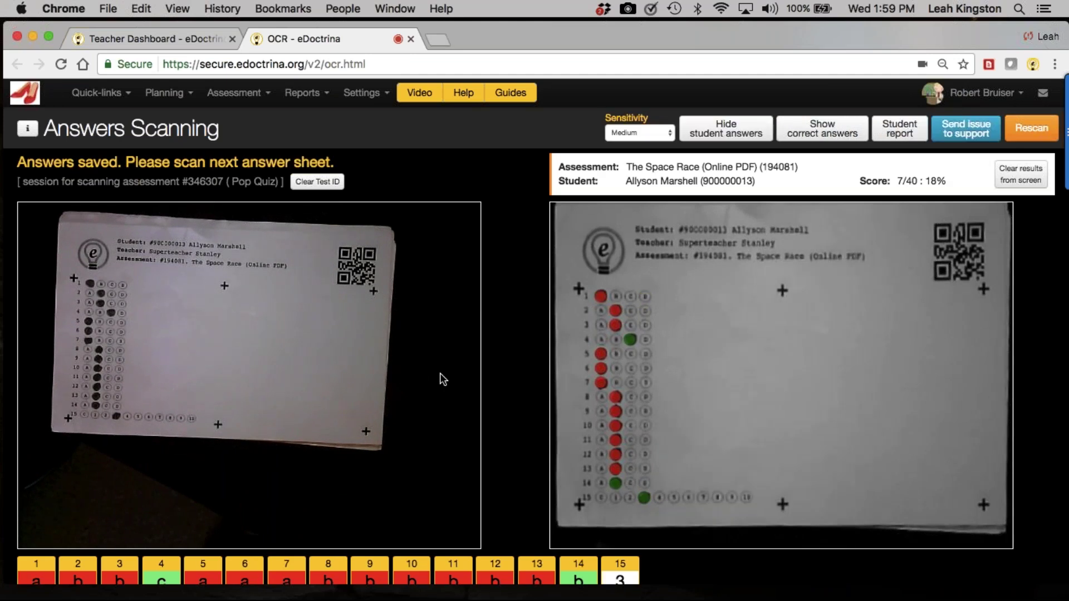
Step: Resolve the double-marked answer to question 2 on the scanned sheet as b
{"action": "key", "text": "super+minus"}
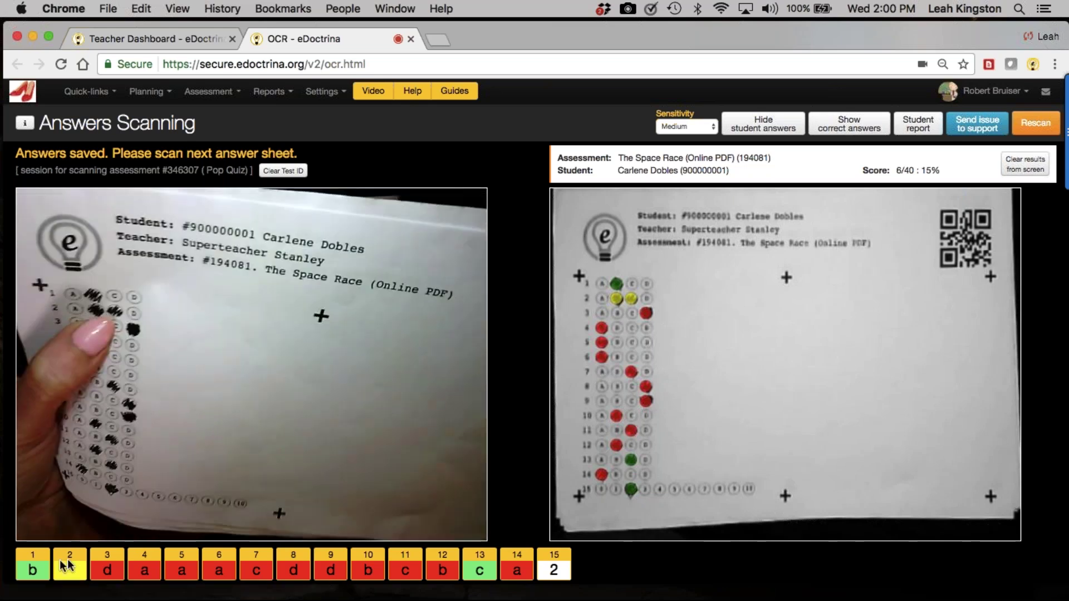
{"action": "left_click", "coordinate": [67, 564]}
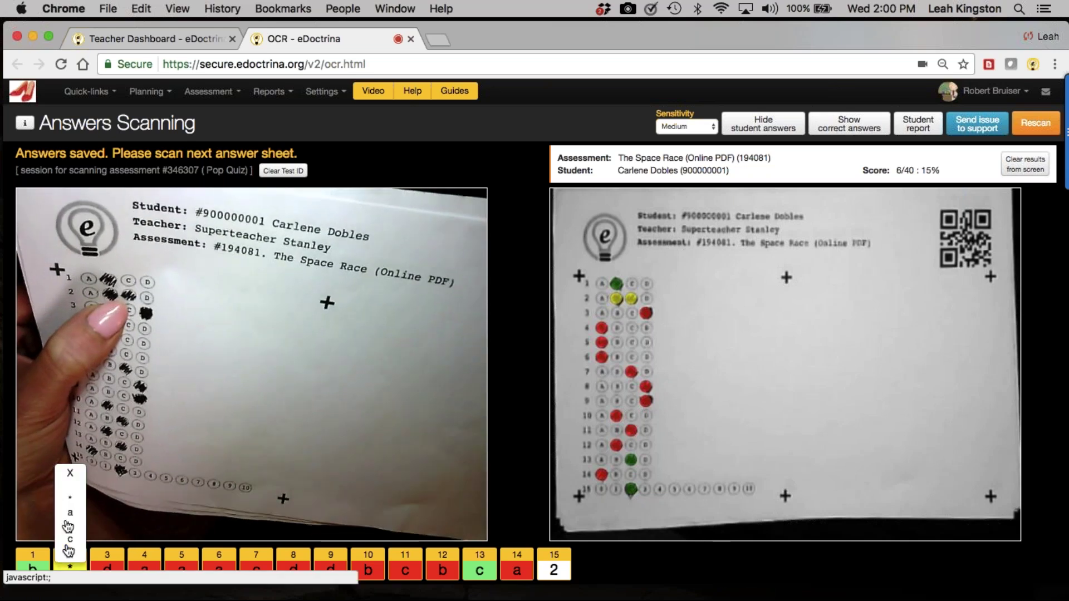
{"action": "left_click", "coordinate": [68, 526]}
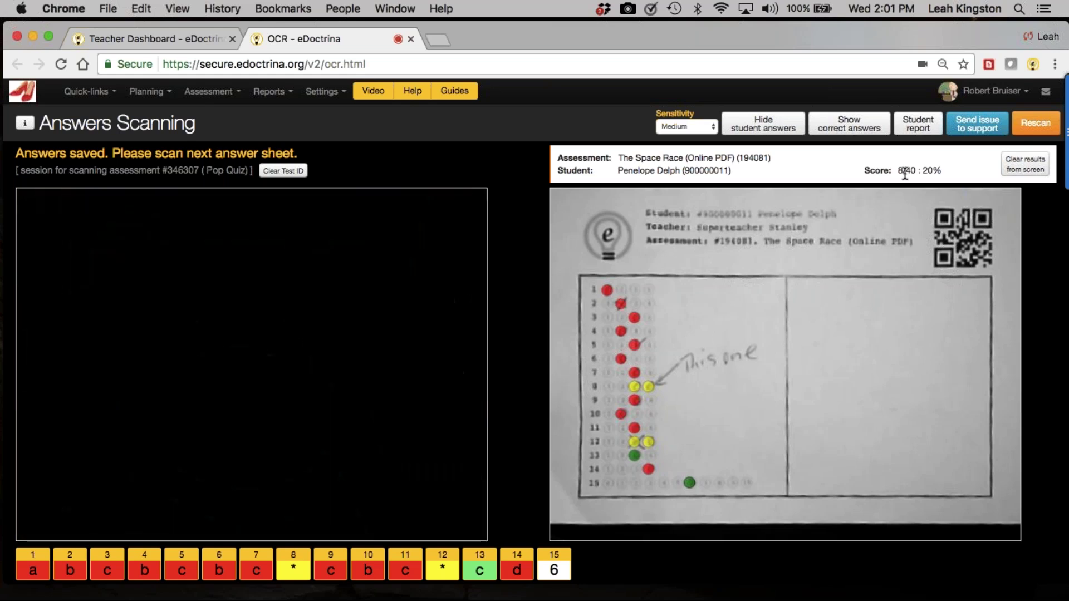
Step: Leave the scanning page and open the assessments list through Build Assessments & Rubrics on the home page
{"action": "left_click", "coordinate": [149, 38]}
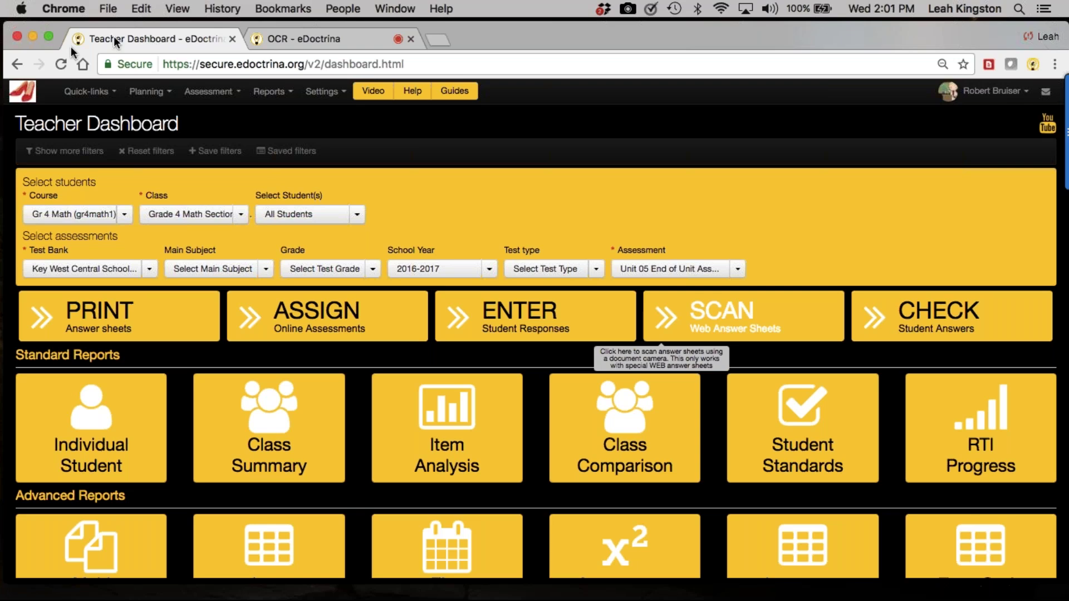
{"action": "left_click", "coordinate": [24, 95]}
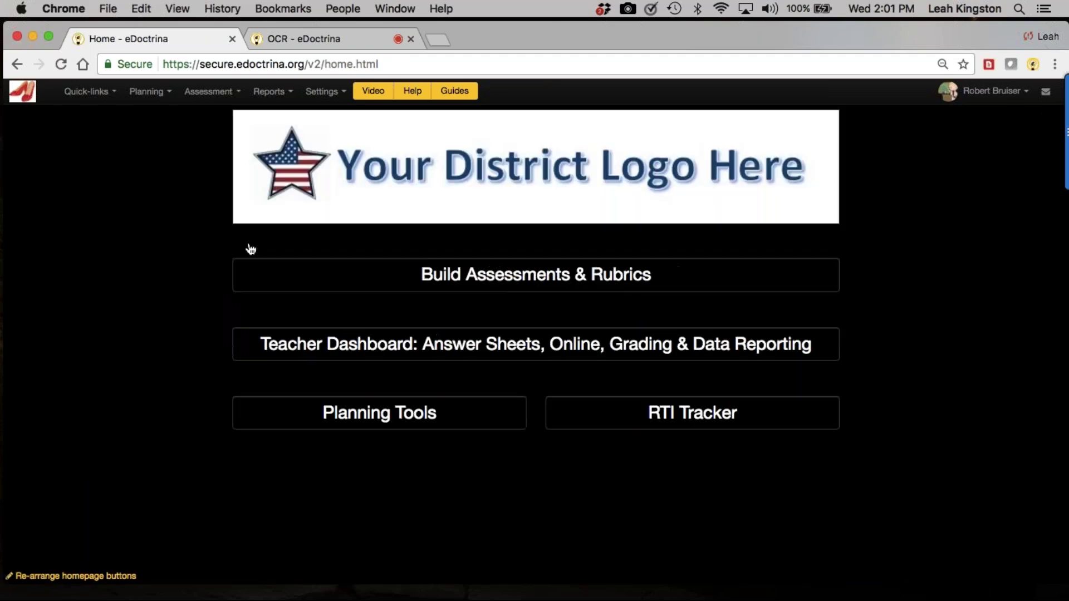
{"action": "left_click", "coordinate": [455, 274]}
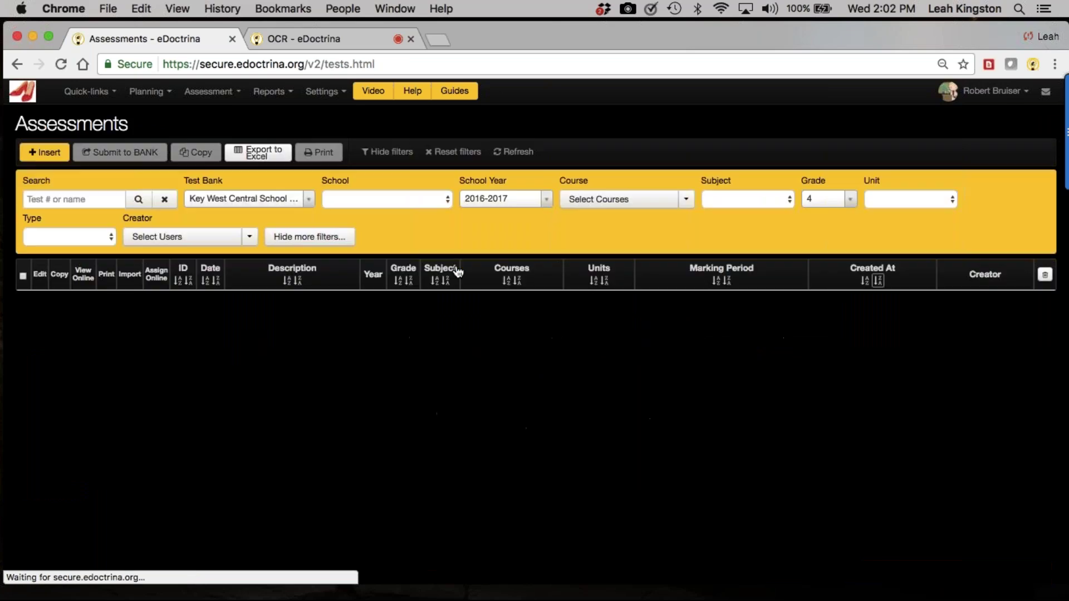
{"action": "key", "text": "super+equal"}
{"action": "key", "text": "super+equal"}
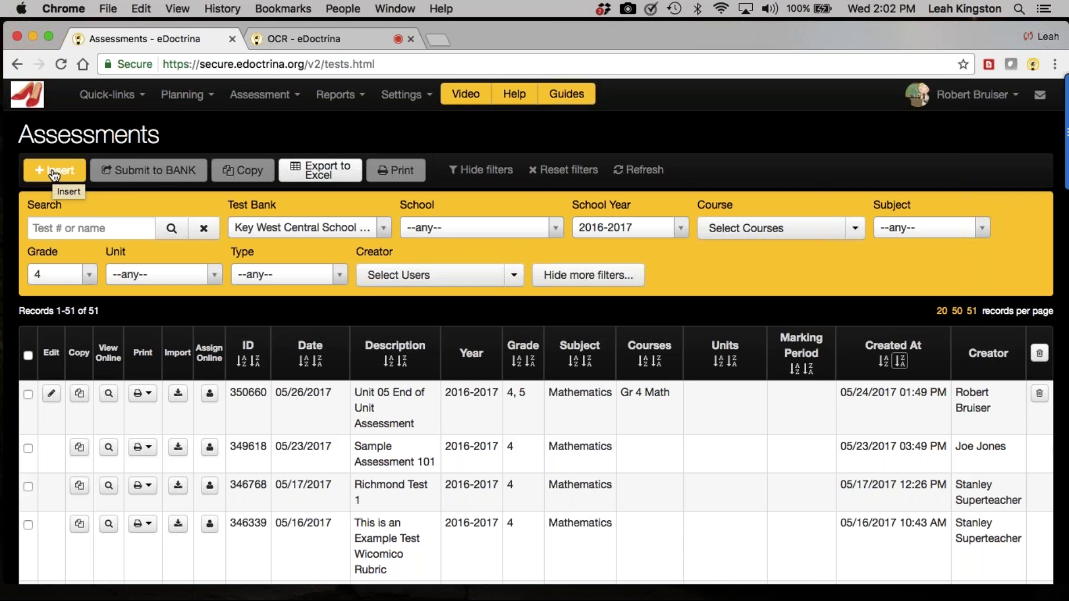
Step: Start a new assessment named "Online Assessment Quiz 1" and assign it to the Gr 4 Math course
{"action": "left_click", "coordinate": [54, 172]}
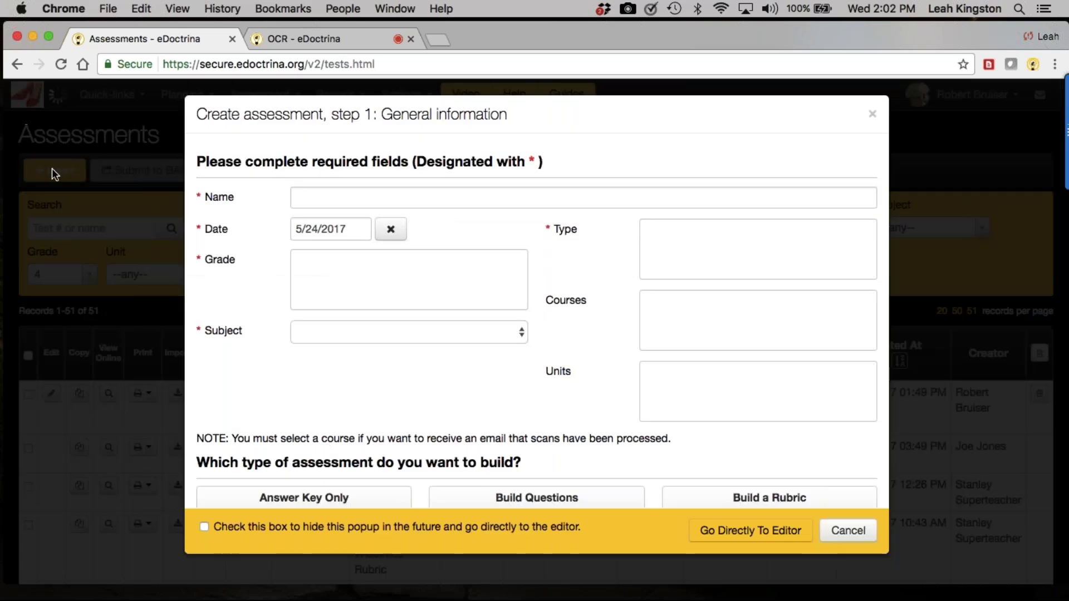
{"action": "left_click", "coordinate": [374, 198]}
{"action": "type", "text": "Online Assessmet Quiz 1"}
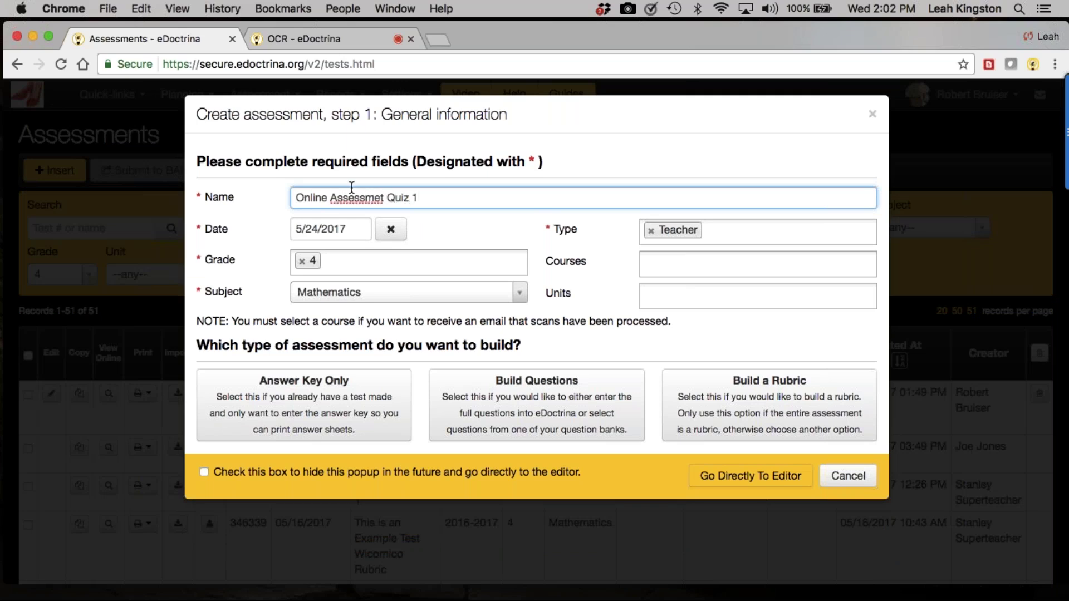
{"action": "left_click", "coordinate": [381, 196]}
{"action": "type", "text": "n"}
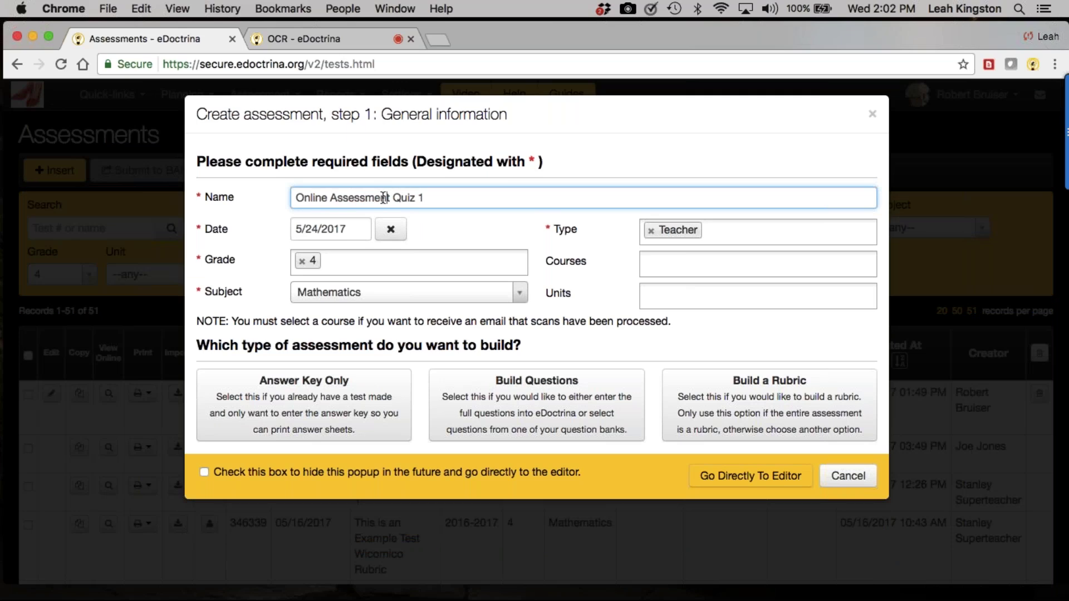
{"action": "left_click", "coordinate": [681, 261]}
{"action": "left_click", "coordinate": [689, 308]}
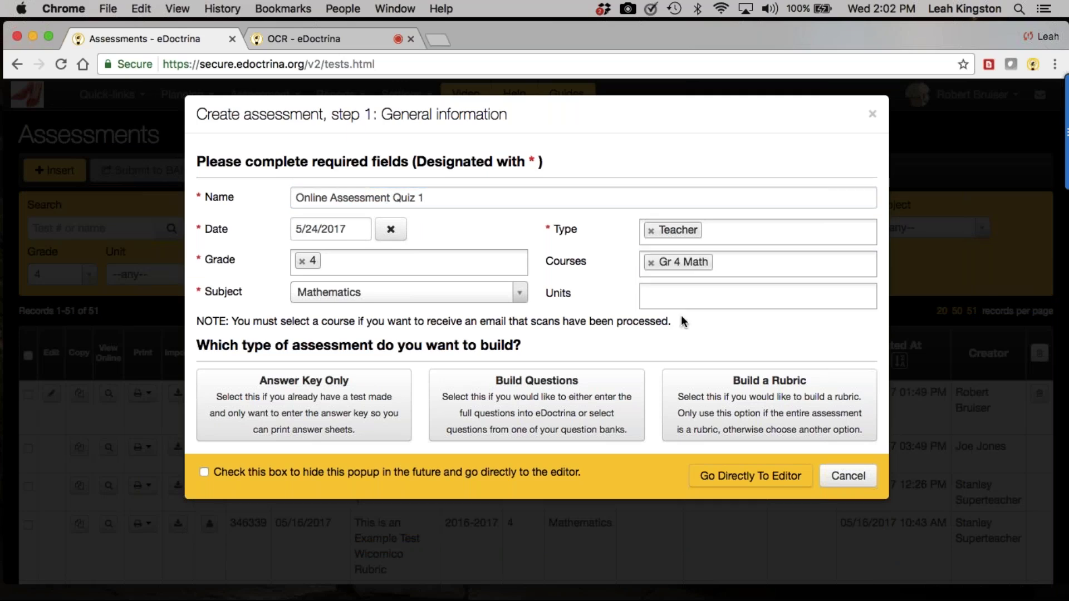
Step: Choose to build questions for the quiz and take them from a question bank
{"action": "left_click", "coordinate": [533, 401]}
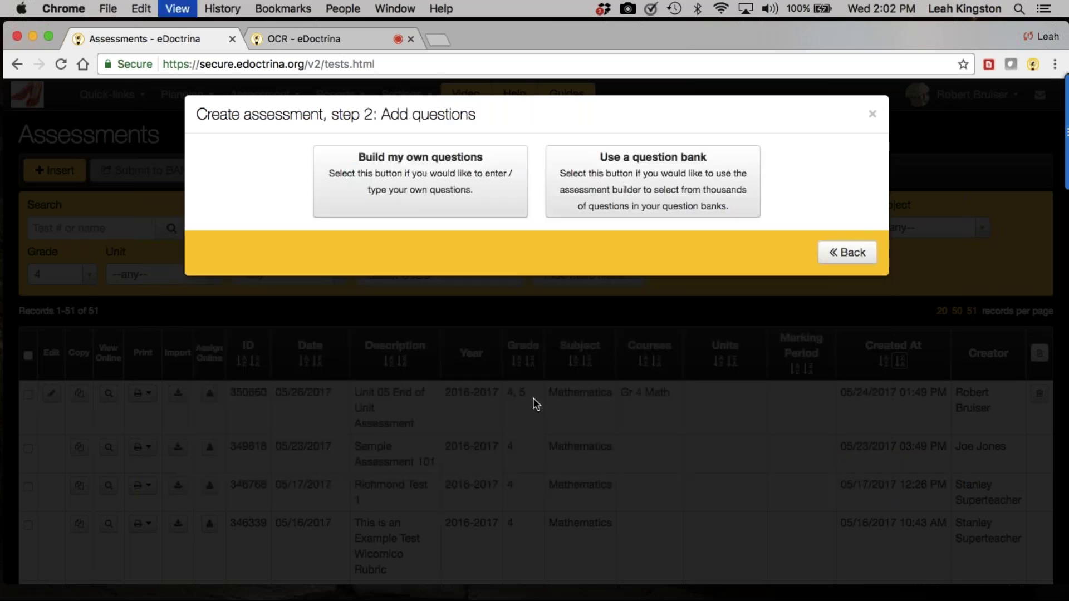
{"action": "key", "text": "super+plus"}
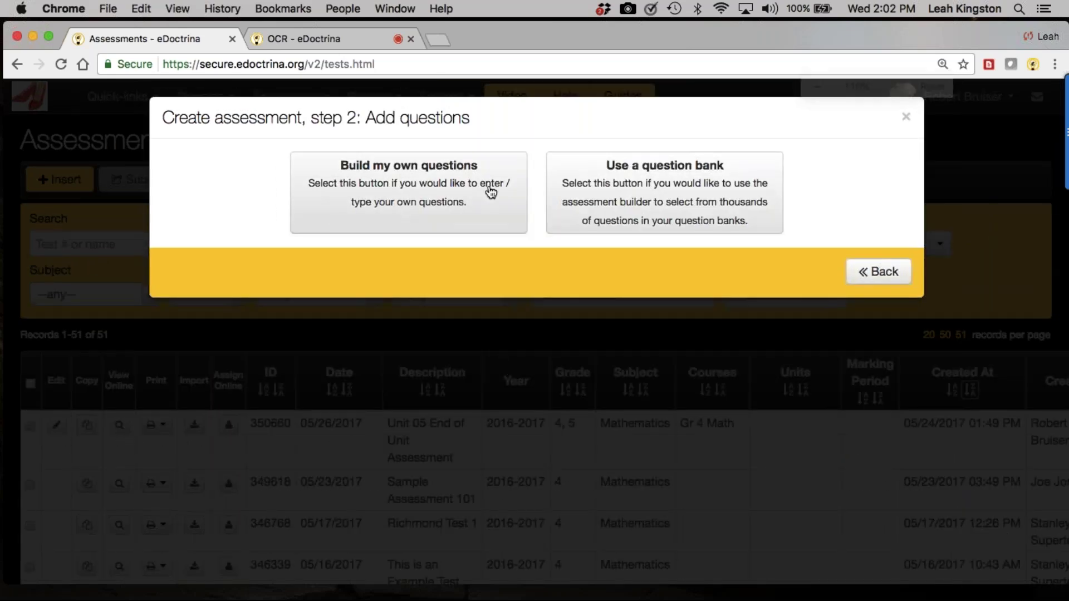
{"action": "left_click", "coordinate": [647, 201]}
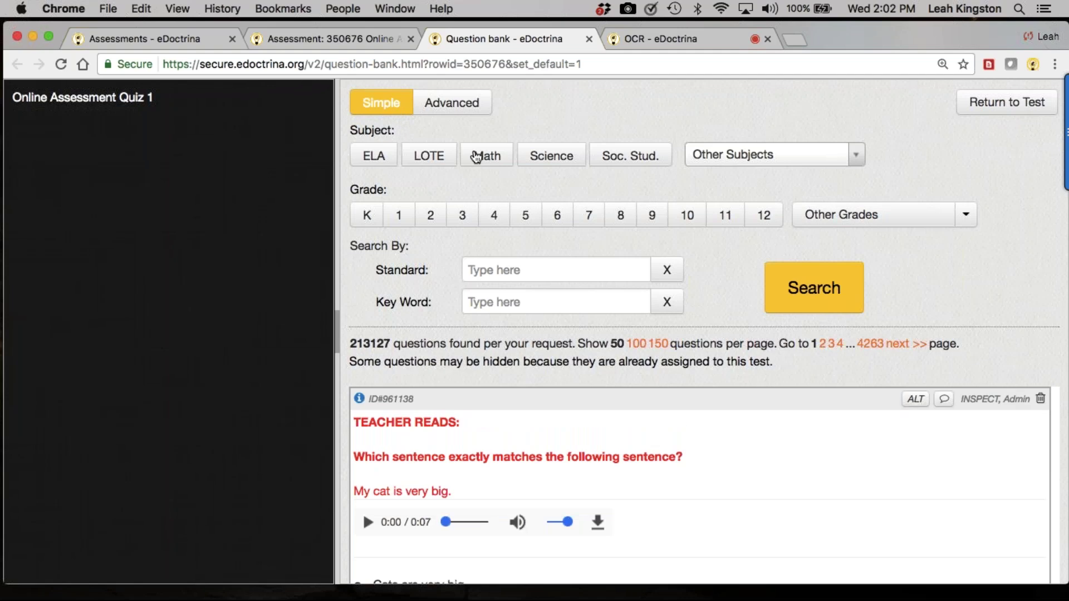
Step: Search the question bank for grade 4 Math questions with the keyword "fraction"
{"action": "left_click", "coordinate": [485, 160]}
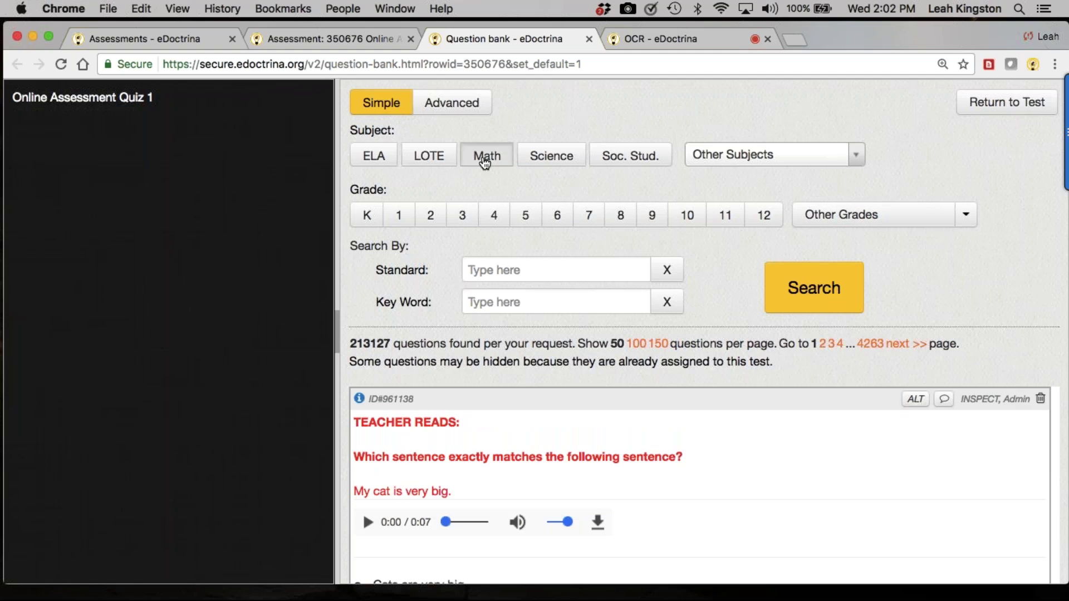
{"action": "left_click", "coordinate": [494, 216]}
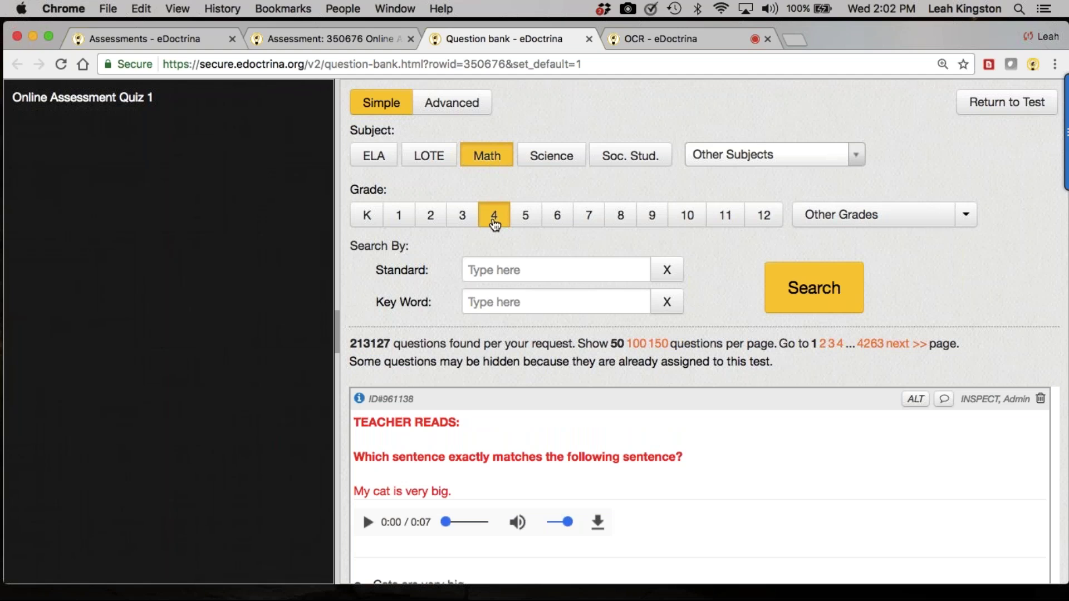
{"action": "left_click", "coordinate": [491, 295]}
{"action": "type", "text": "fr"}
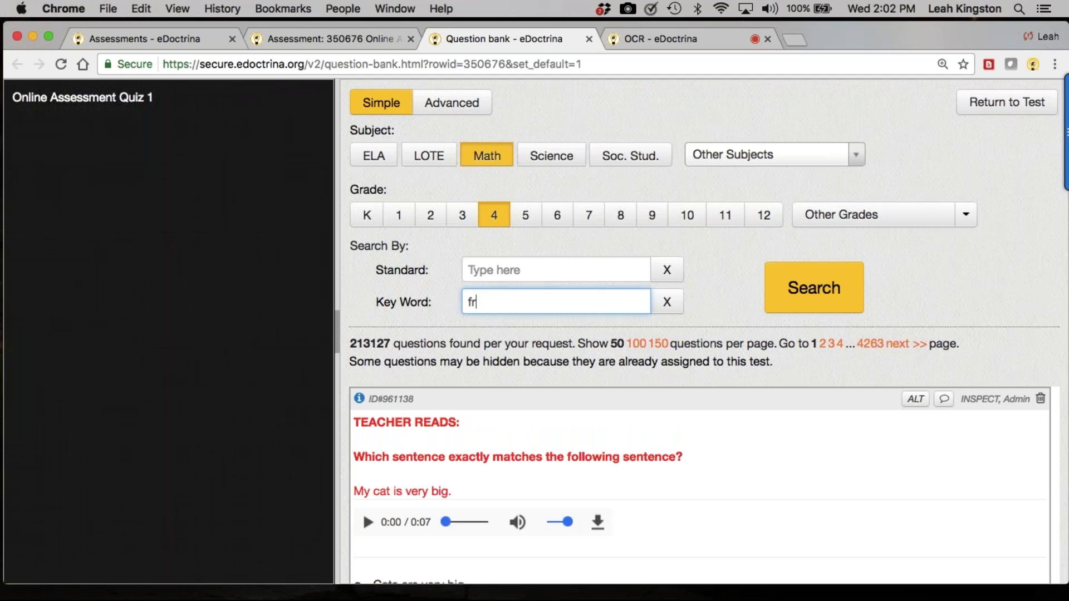
{"action": "type", "text": "action"}
{"action": "left_click", "coordinate": [790, 280]}
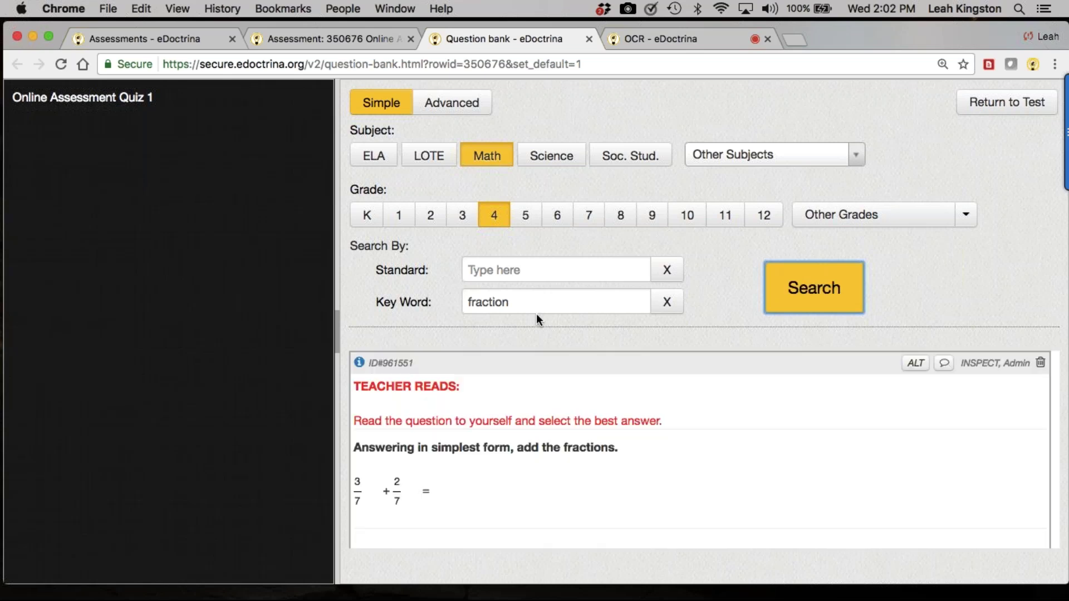
Step: Add the question "What fraction is equivalent to 0.4?" from the search results to the quiz
{"action": "key", "text": "ctrl+super+f"}
{"action": "key", "text": "super+minus"}
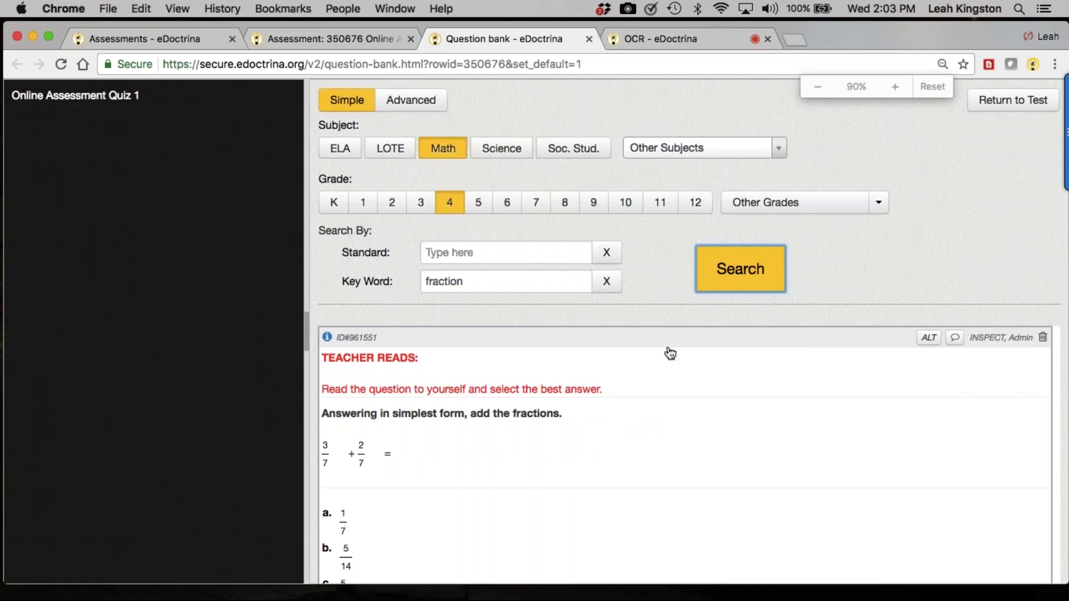
{"action": "key", "text": "super+minus"}
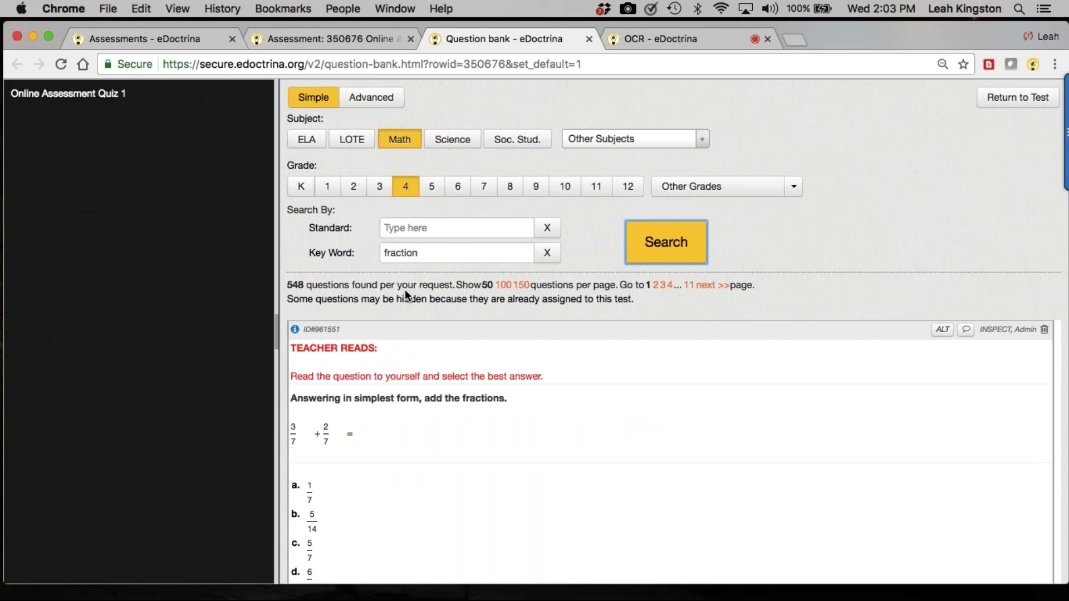
{"action": "scroll", "coordinate": [416, 395], "scroll_direction": "down", "scroll_amount": 1}
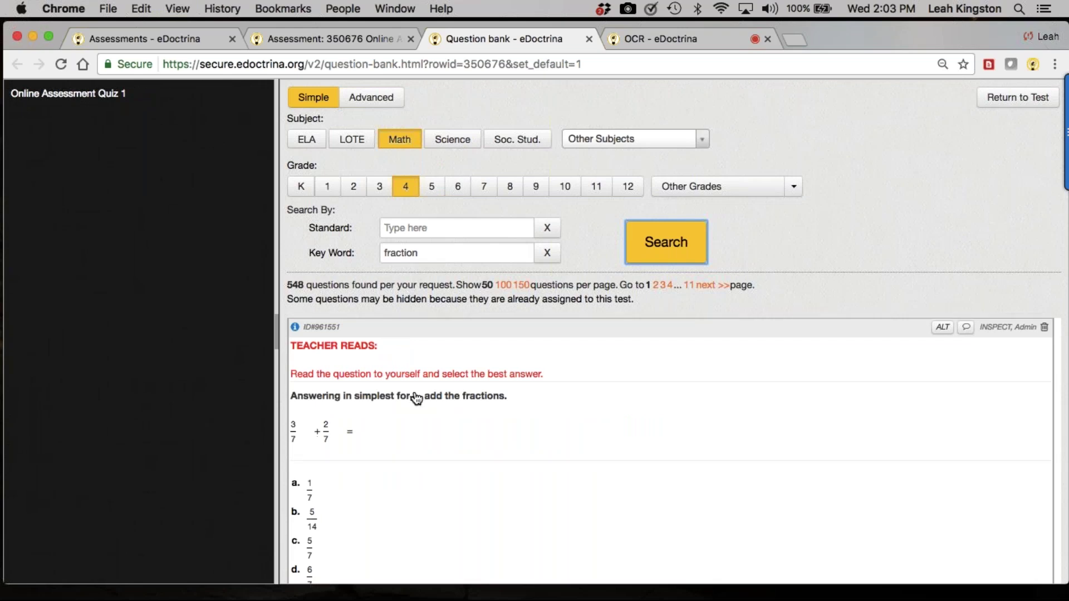
{"action": "scroll", "coordinate": [416, 399], "scroll_direction": "down", "scroll_amount": 5}
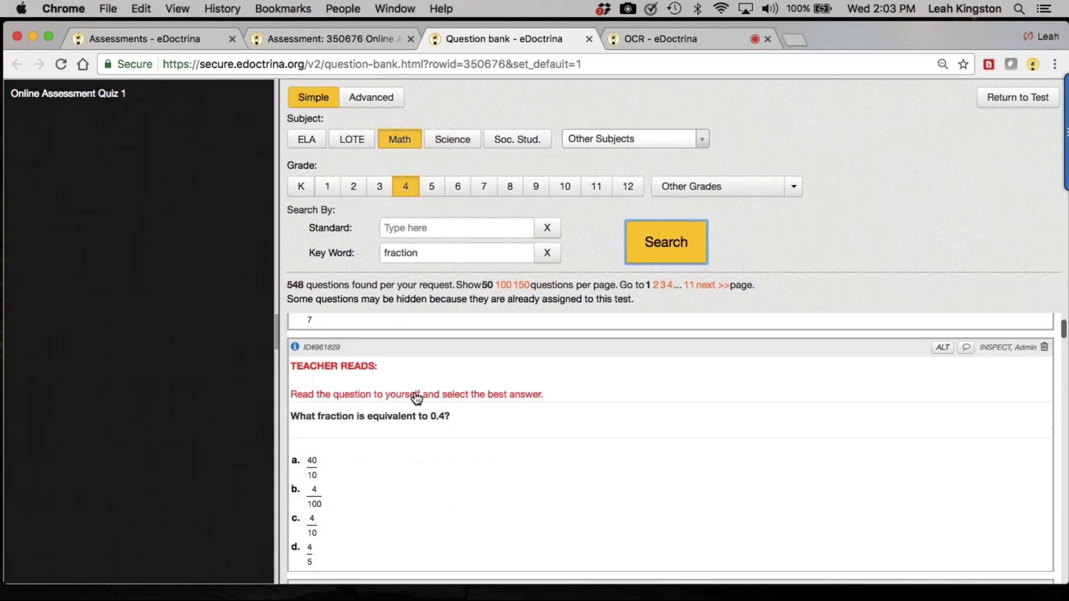
{"action": "left_click", "coordinate": [417, 398]}
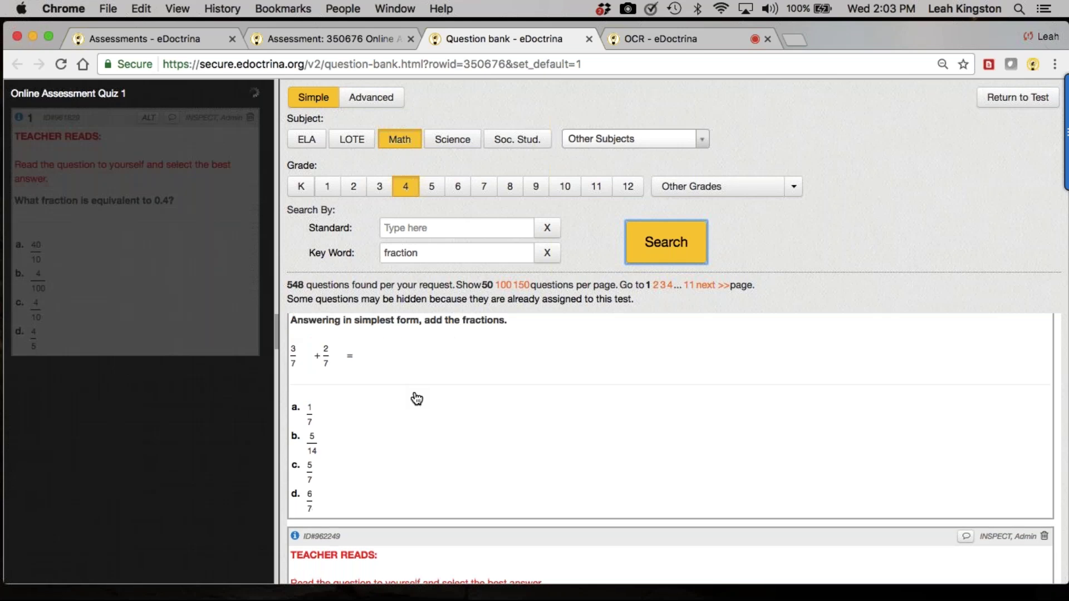
Step: Add the question on the decimal equivalent to a fraction and "What does a fraction represent?" to the quiz
{"action": "scroll", "coordinate": [417, 399], "scroll_direction": "down", "scroll_amount": 2}
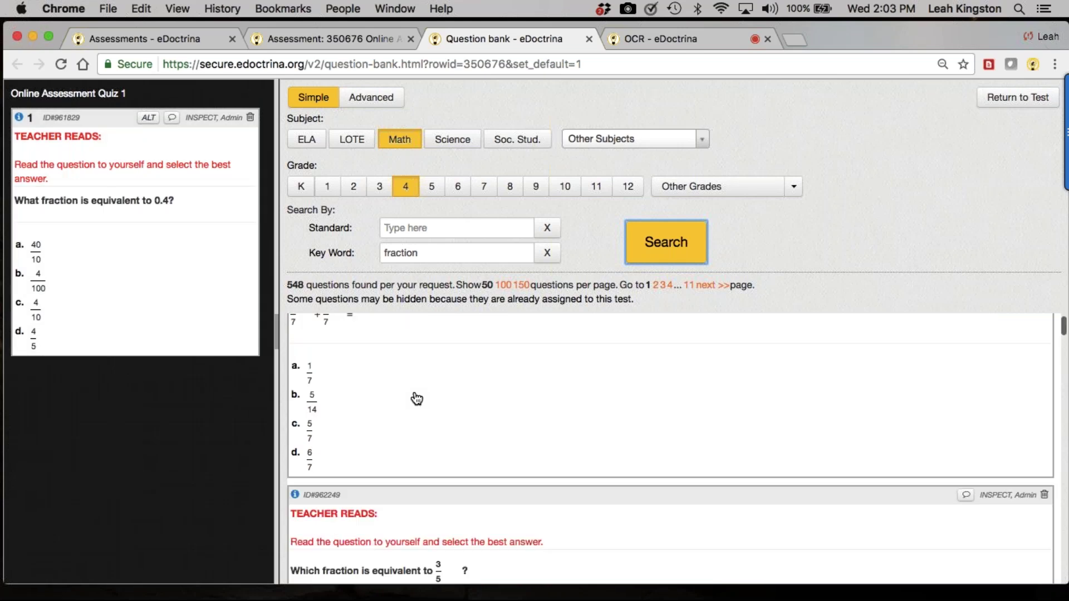
{"action": "scroll", "coordinate": [416, 398], "scroll_direction": "down", "scroll_amount": 10}
{"action": "left_click", "coordinate": [407, 452]}
{"action": "scroll", "coordinate": [406, 452], "scroll_direction": "down", "scroll_amount": 5}
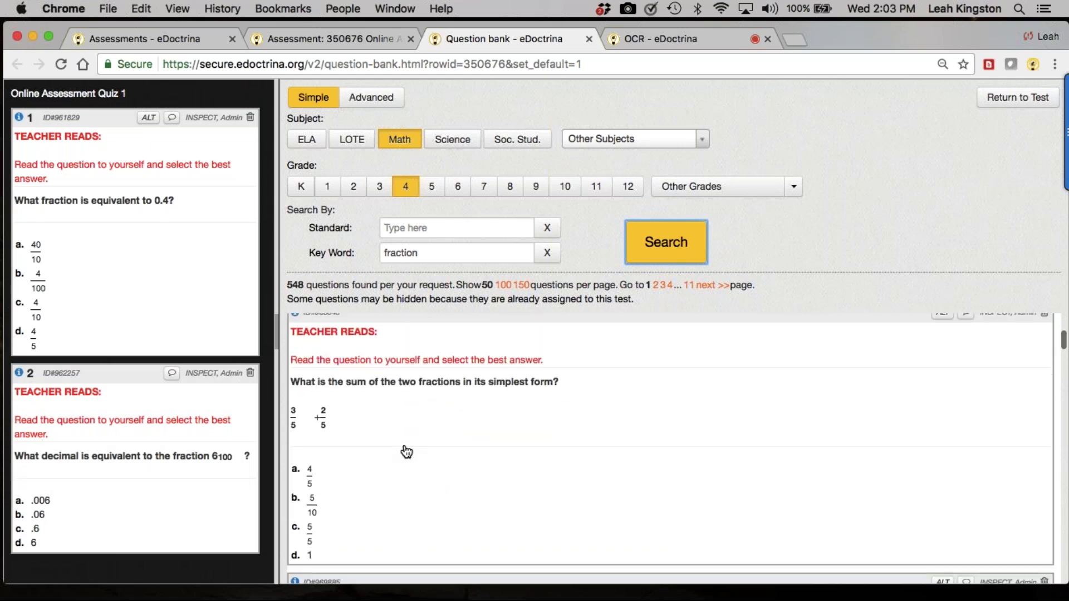
{"action": "scroll", "coordinate": [407, 452], "scroll_direction": "down", "scroll_amount": 4}
{"action": "left_click", "coordinate": [413, 379]}
Step: Search the question bank for grade 10 Science questions without a keyword and add the SBr6 bond-type question to the quiz
{"action": "left_click", "coordinate": [451, 141]}
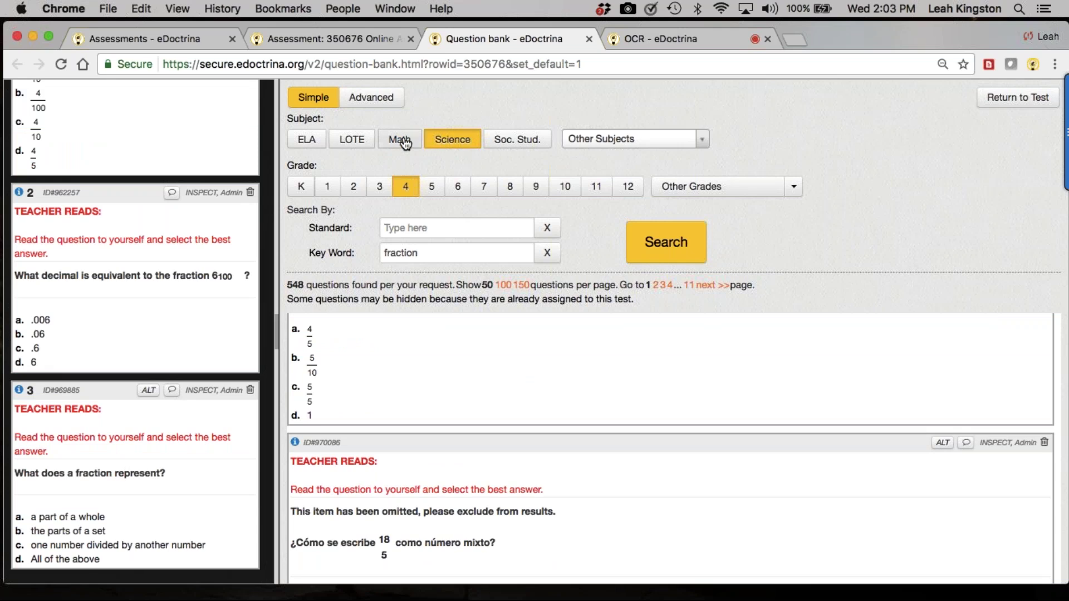
{"action": "left_click", "coordinate": [405, 144]}
{"action": "left_click", "coordinate": [453, 148]}
{"action": "left_click", "coordinate": [563, 187]}
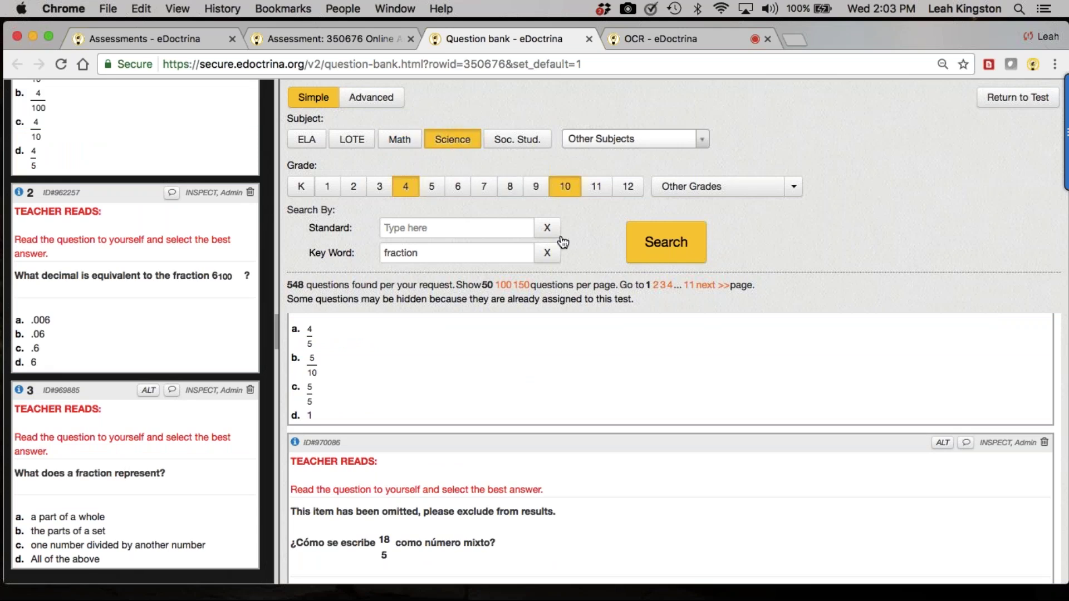
{"action": "left_click", "coordinate": [547, 253]}
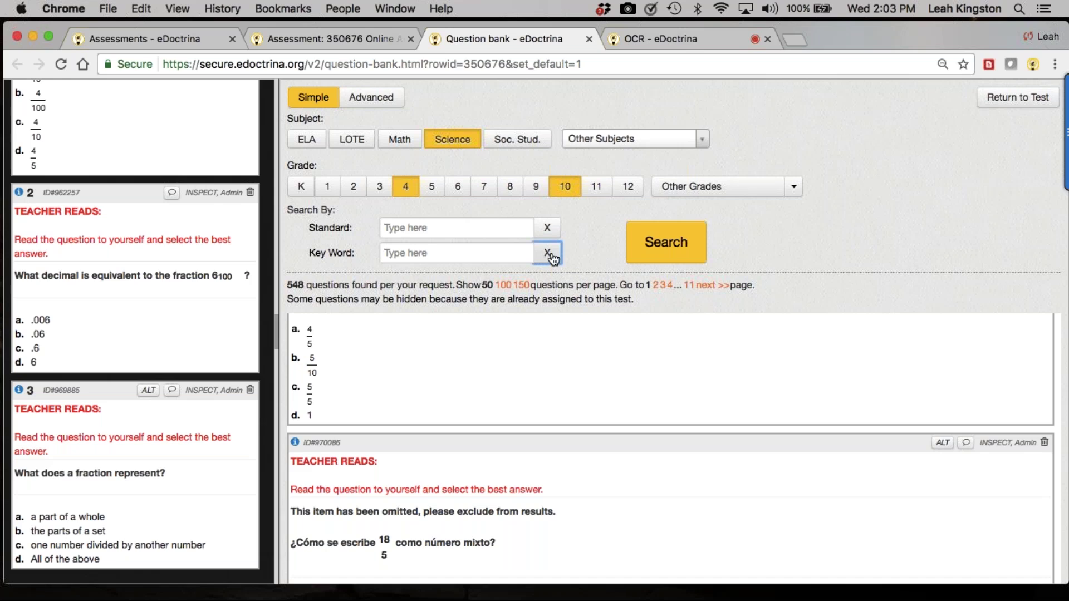
{"action": "left_click", "coordinate": [406, 186]}
{"action": "left_click", "coordinate": [670, 245]}
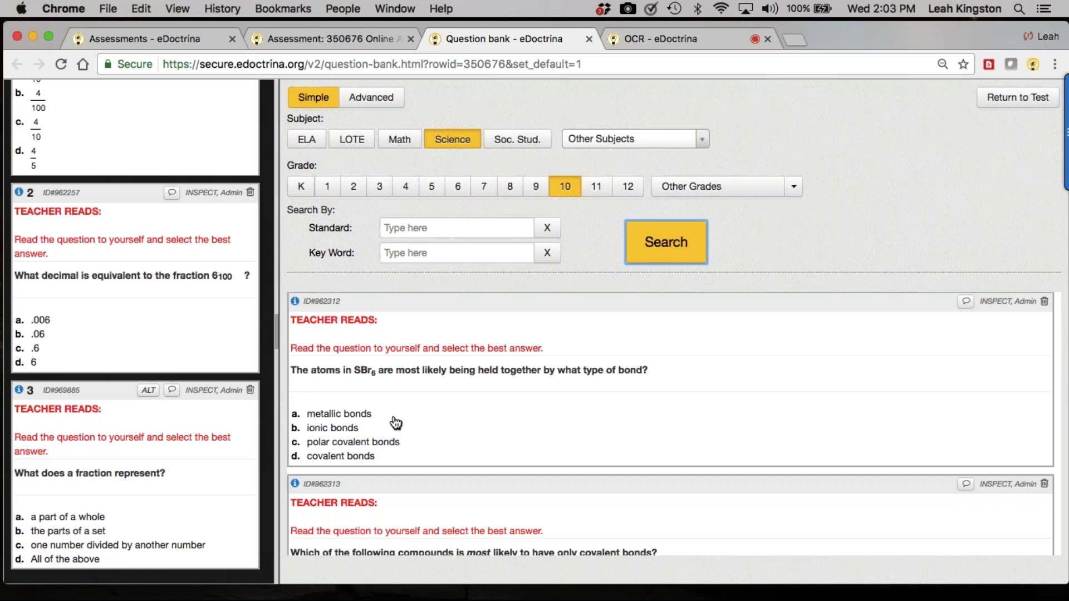
{"action": "left_click_drag", "start_coordinate": [297, 336], "coordinate": [165, 451]}
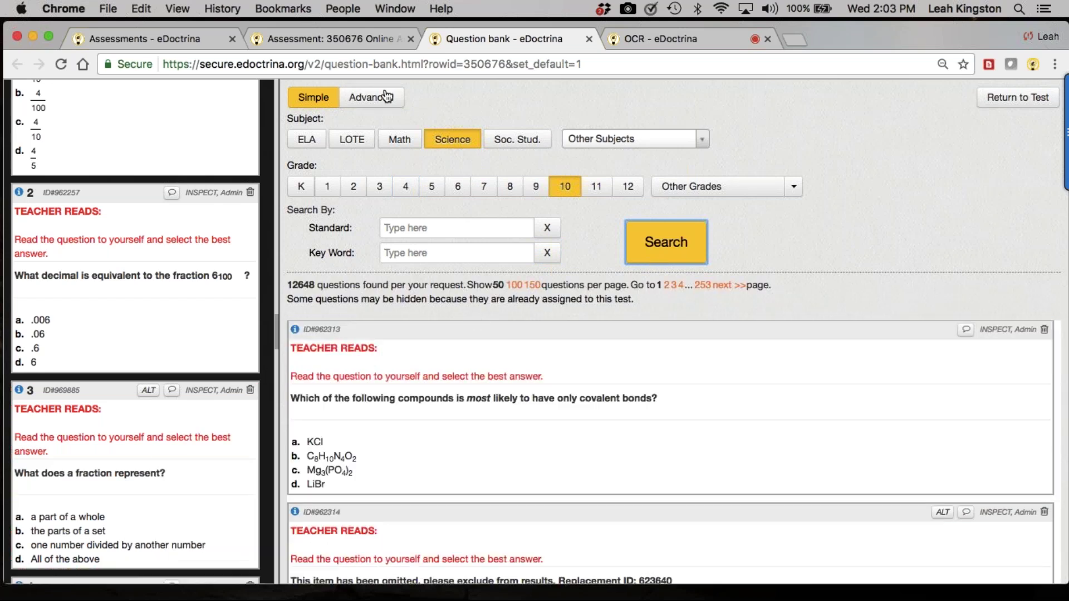
Step: Change the question bank search to advanced mode and filter it to the Engage NY Content question bank
{"action": "left_click", "coordinate": [371, 100]}
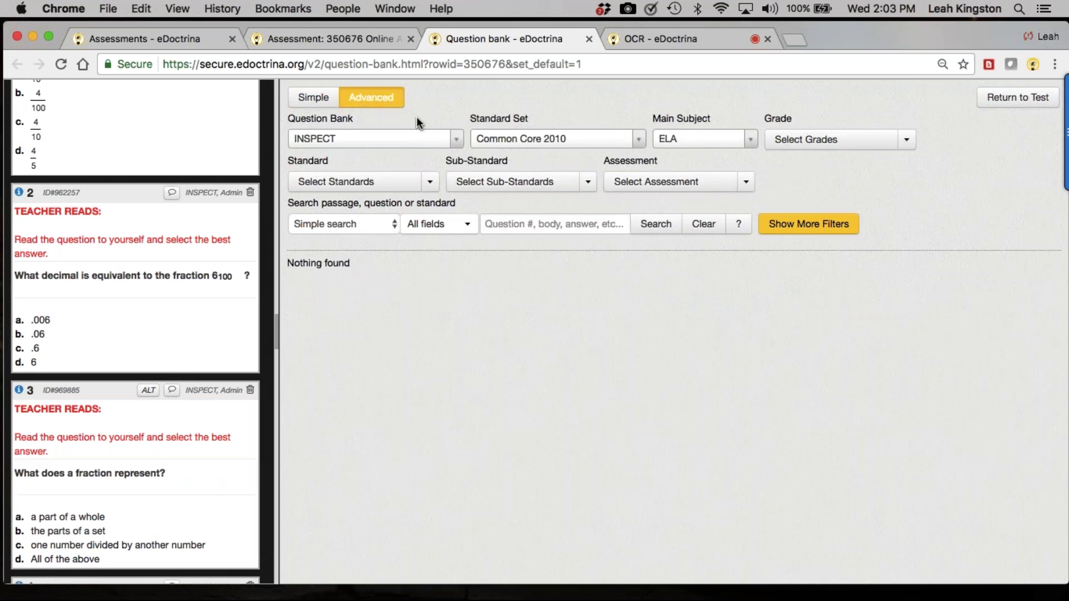
{"action": "left_click", "coordinate": [406, 140]}
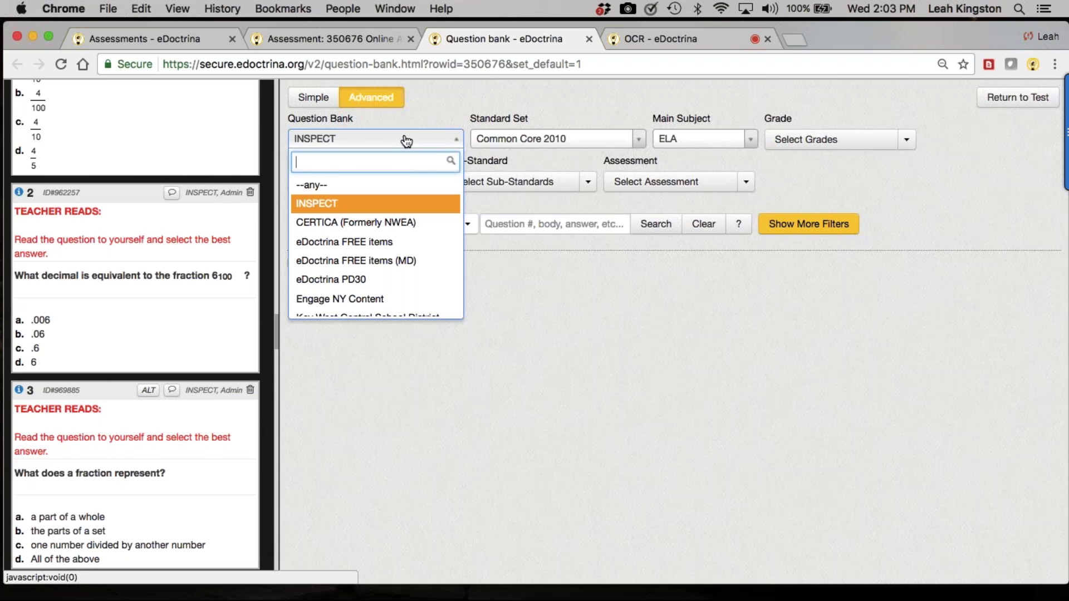
{"action": "left_click", "coordinate": [437, 112]}
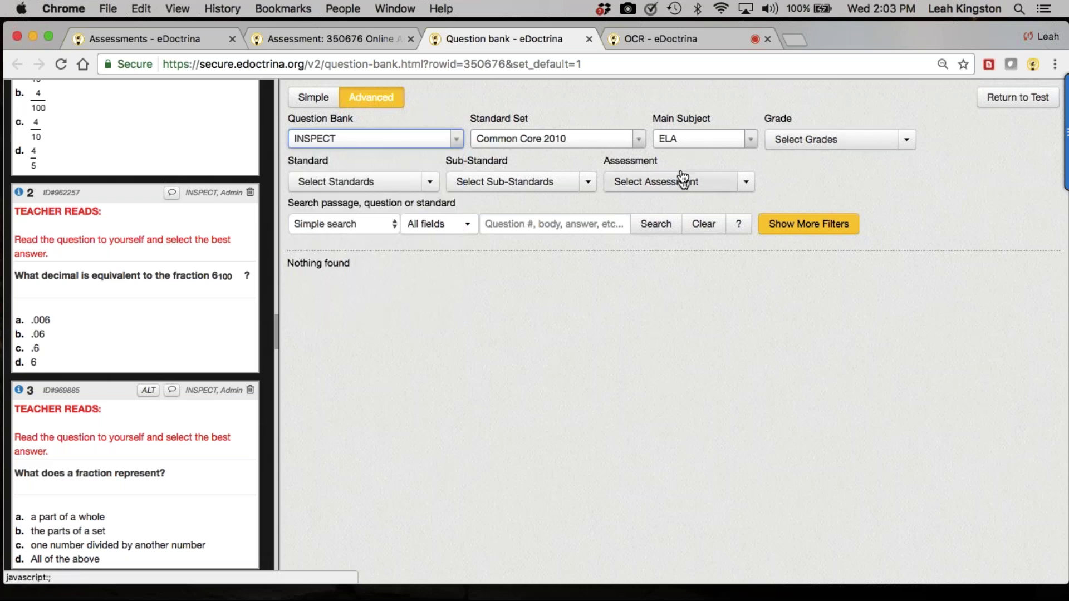
{"action": "left_click", "coordinate": [349, 142]}
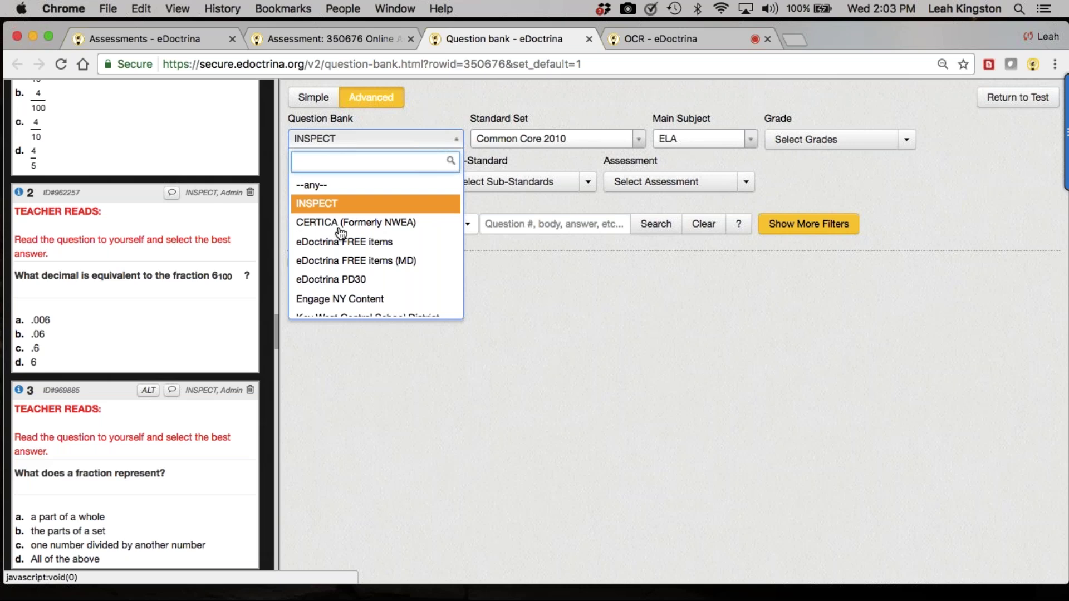
{"action": "left_click", "coordinate": [341, 299]}
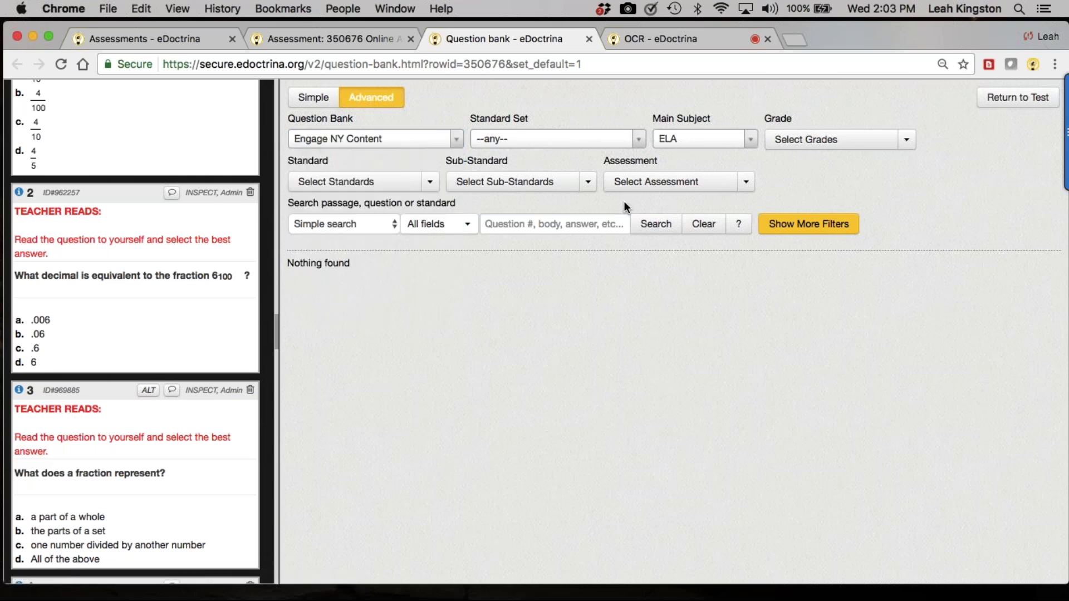
Step: Examine the released-question assessments available as a filter and reveal the additional search filters
{"action": "left_click", "coordinate": [651, 181]}
{"action": "scroll", "coordinate": [680, 262], "scroll_direction": "down", "scroll_amount": 1}
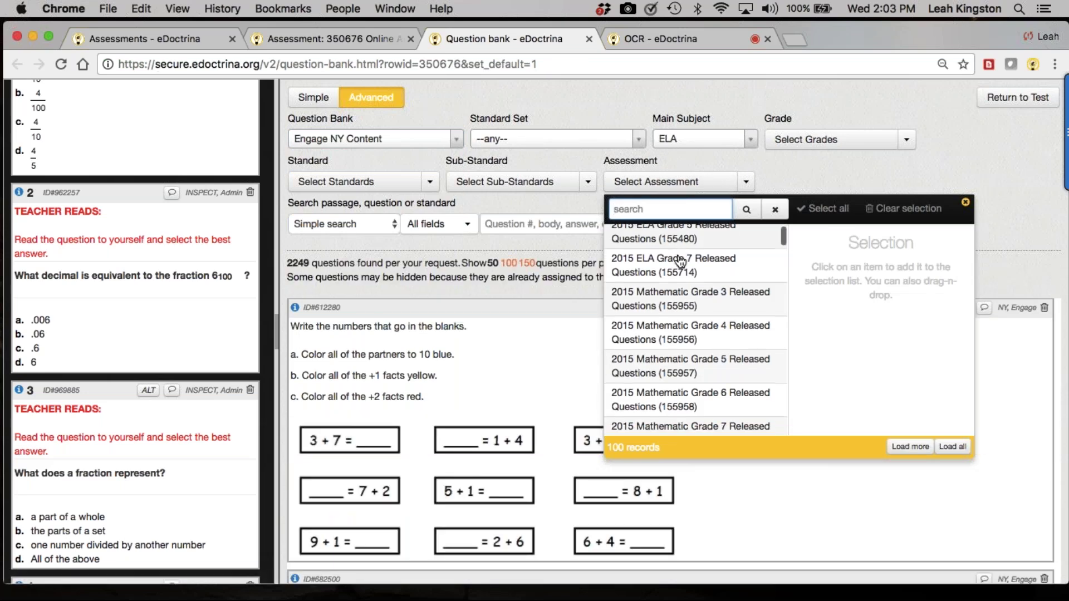
{"action": "left_click", "coordinate": [790, 181]}
{"action": "left_click", "coordinate": [823, 224]}
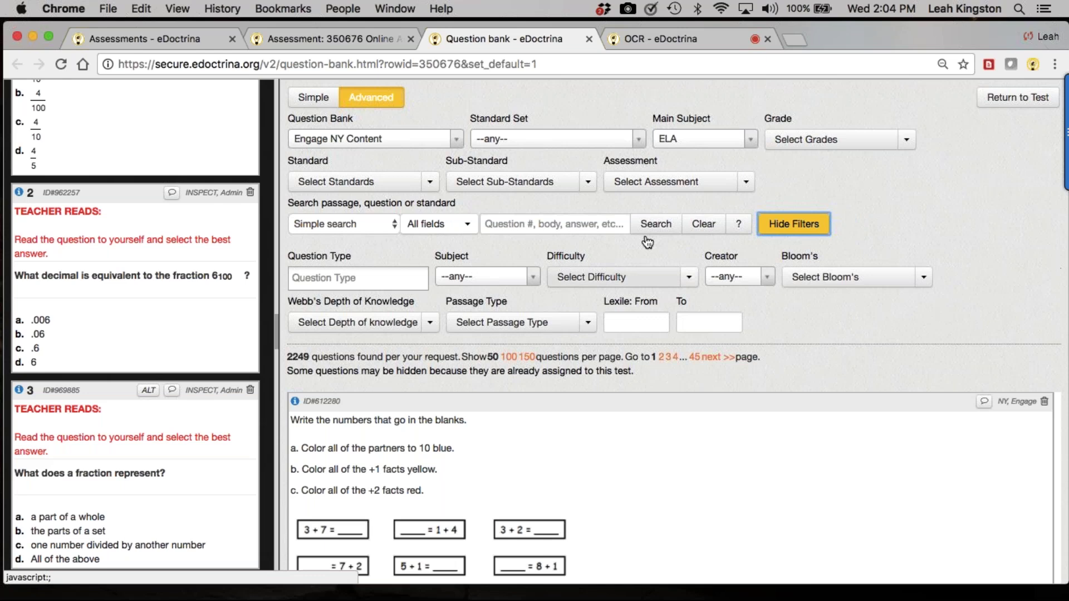
Step: Return to the test and append "Please read this and show all of your work on scrap paper :)" to question 1's text
{"action": "left_click", "coordinate": [990, 105]}
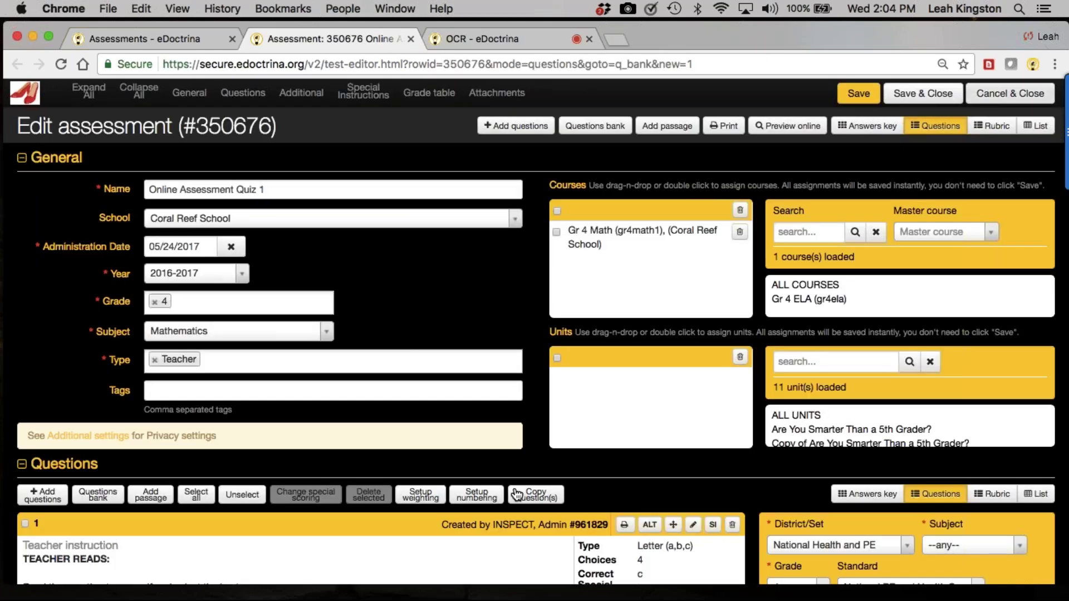
{"action": "key", "text": "super+r"}
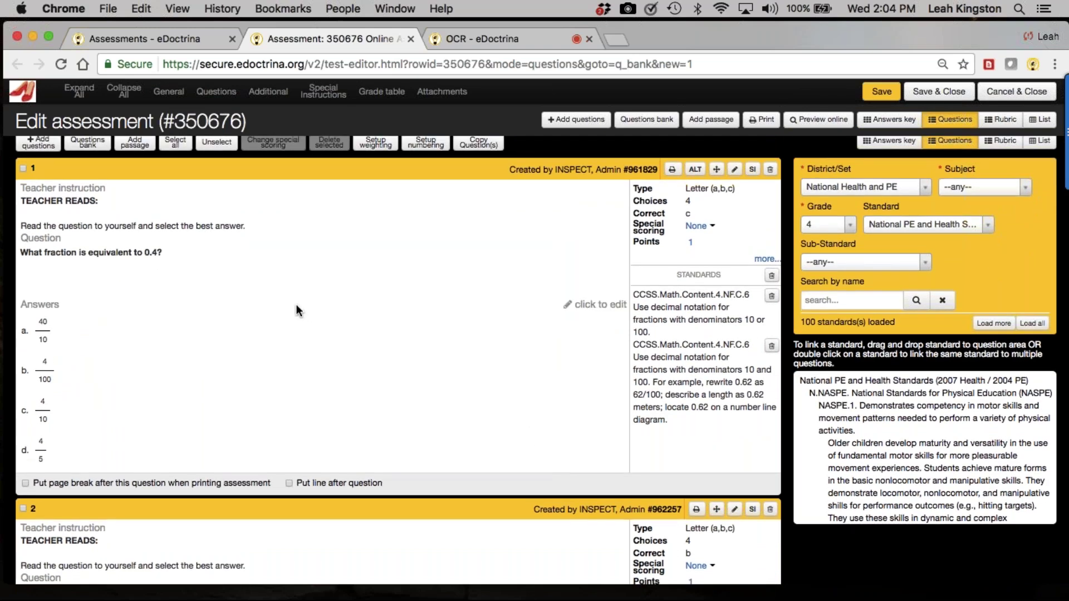
{"action": "left_click", "coordinate": [181, 263]}
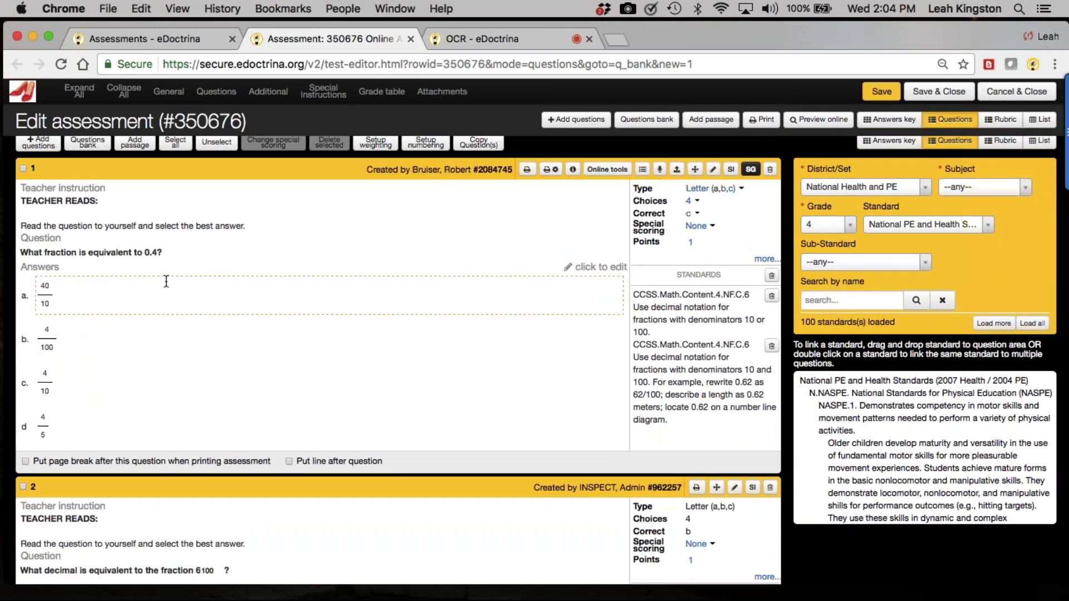
{"action": "type", "text": "Please read this and s"}
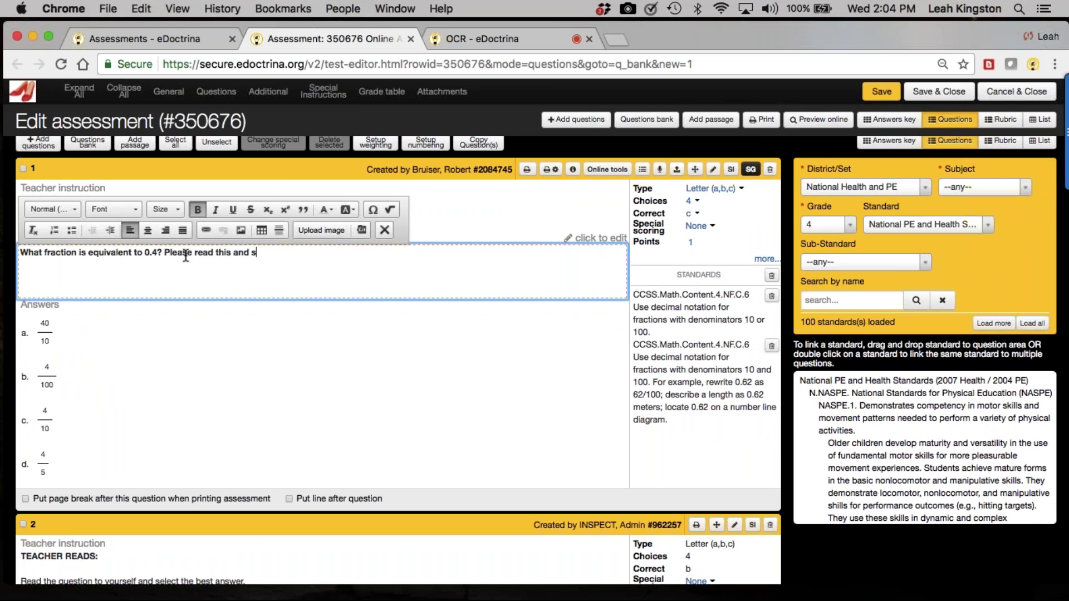
{"action": "type", "text": "how all of your work on scrap paper :)"}
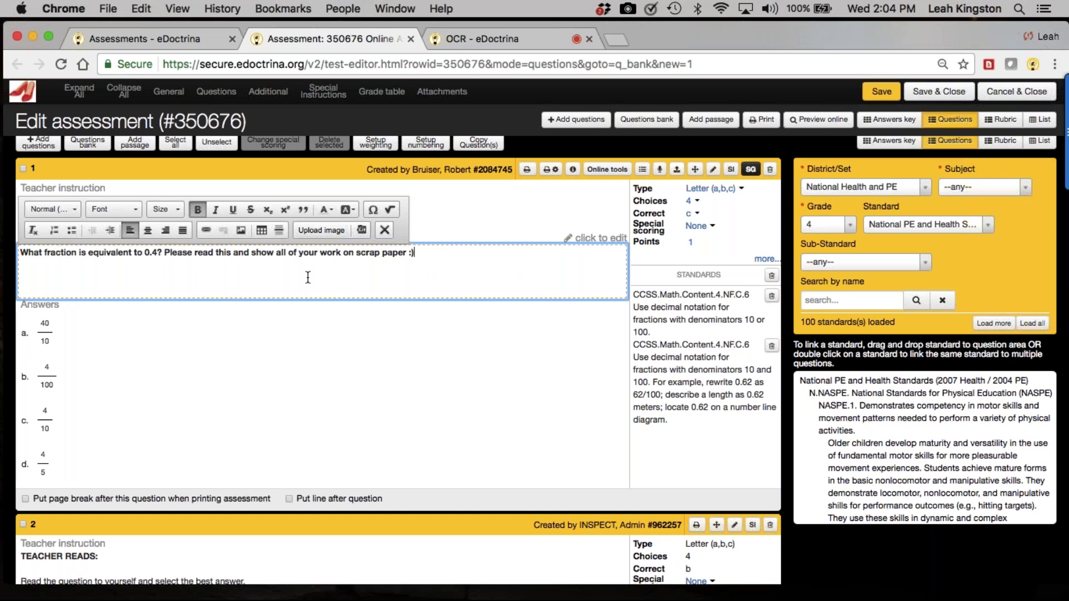
{"action": "left_click", "coordinate": [662, 439]}
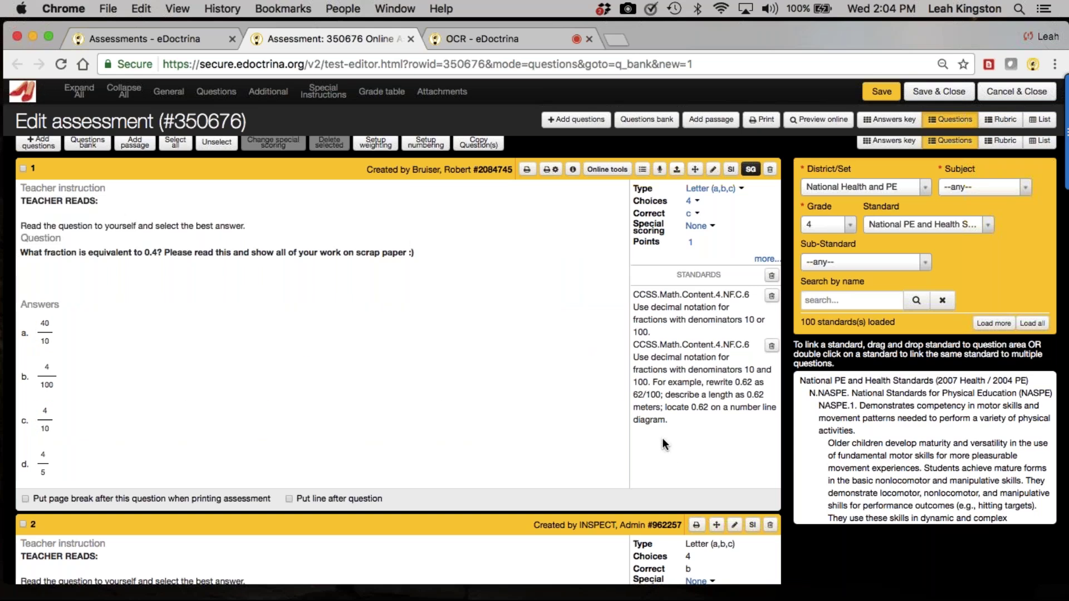
Step: Add one blank Letter (a,b,c) question with 4 choices, correct answer a and 1 max point to the assessment
{"action": "left_click", "coordinate": [590, 123]}
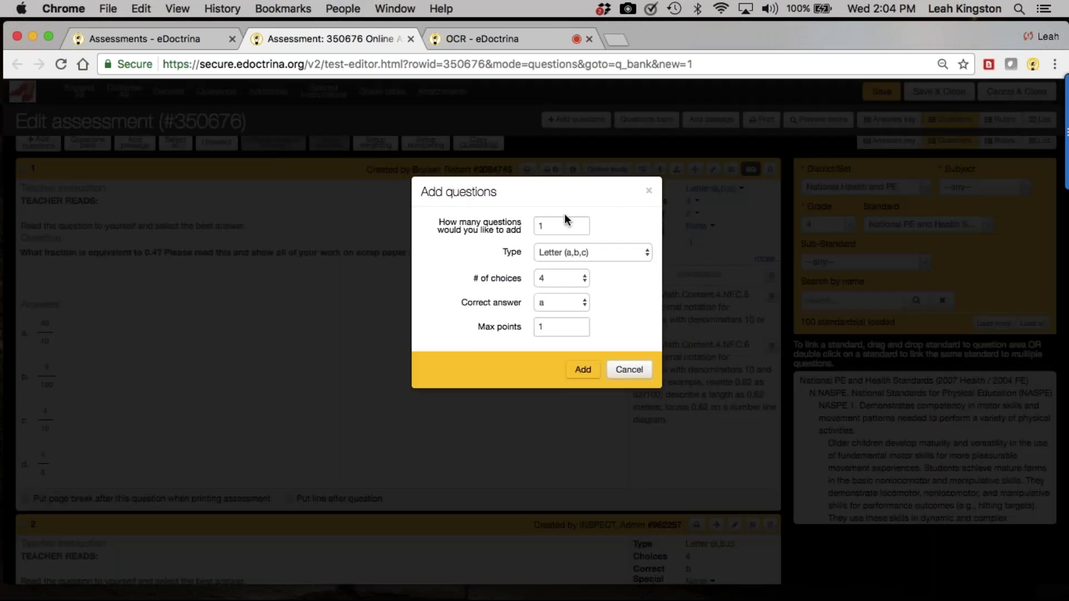
{"action": "left_click", "coordinate": [584, 369]}
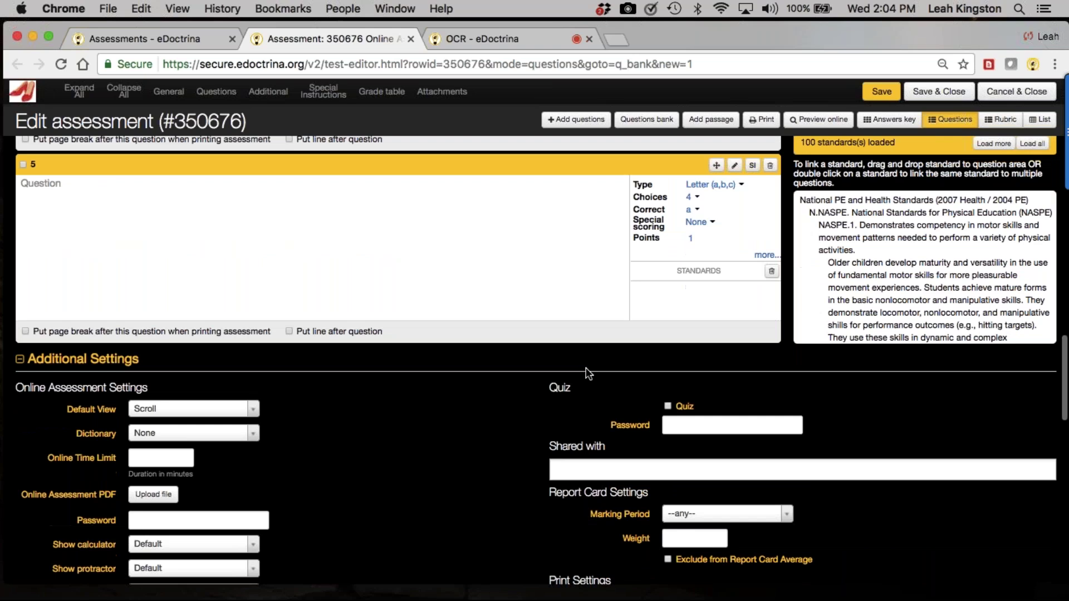
{"action": "key", "text": "super+minus"}
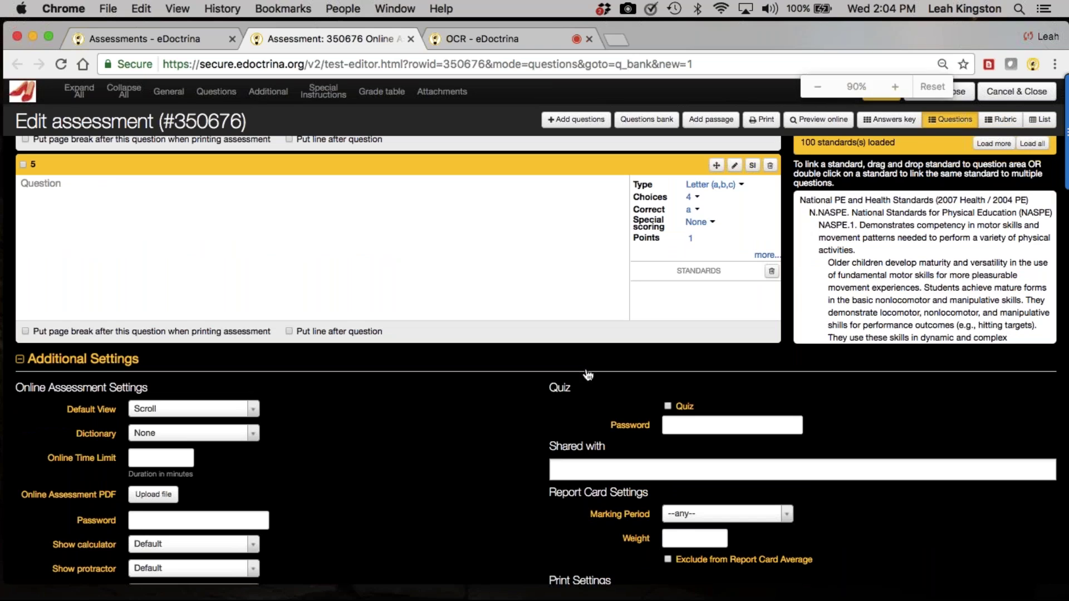
{"action": "key", "text": "super+equal"}
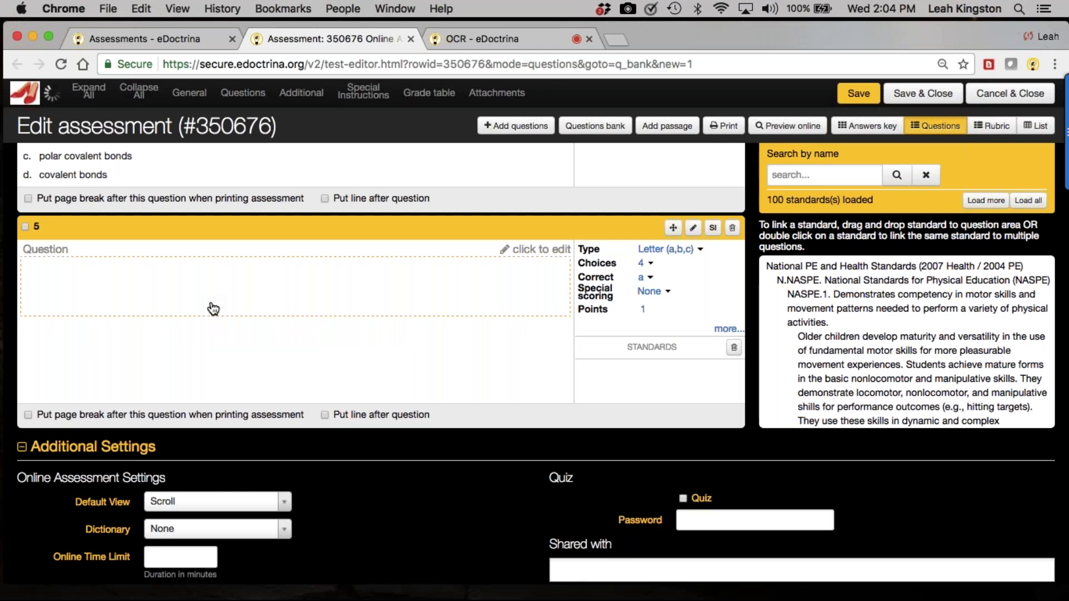
Step: Insert the fraction 1/2 into question 5's text with the WIRIS equation editor
{"action": "left_click", "coordinate": [212, 308]}
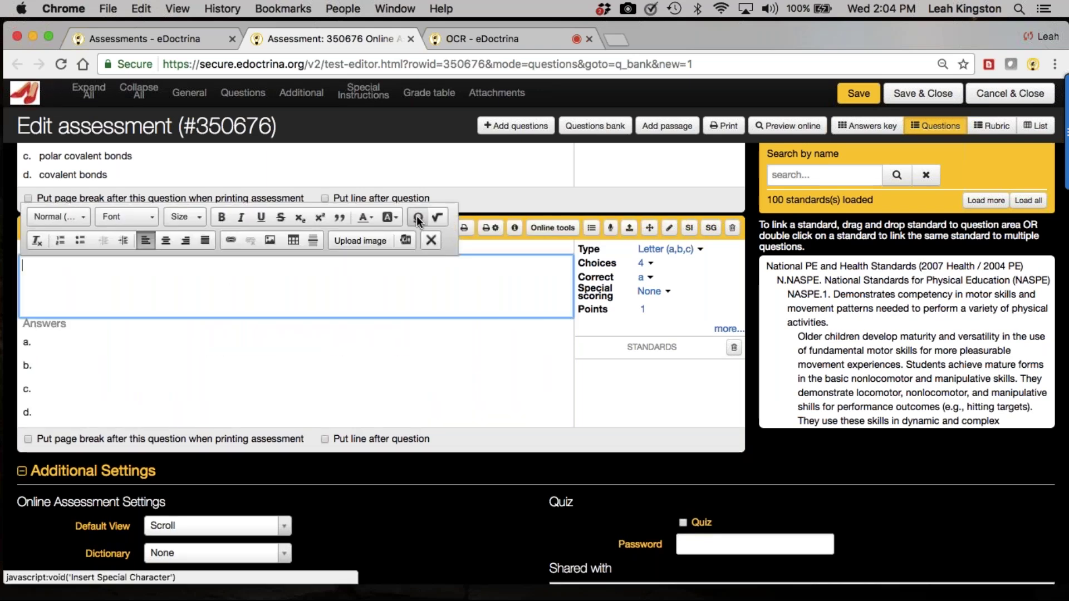
{"action": "left_click", "coordinate": [434, 217]}
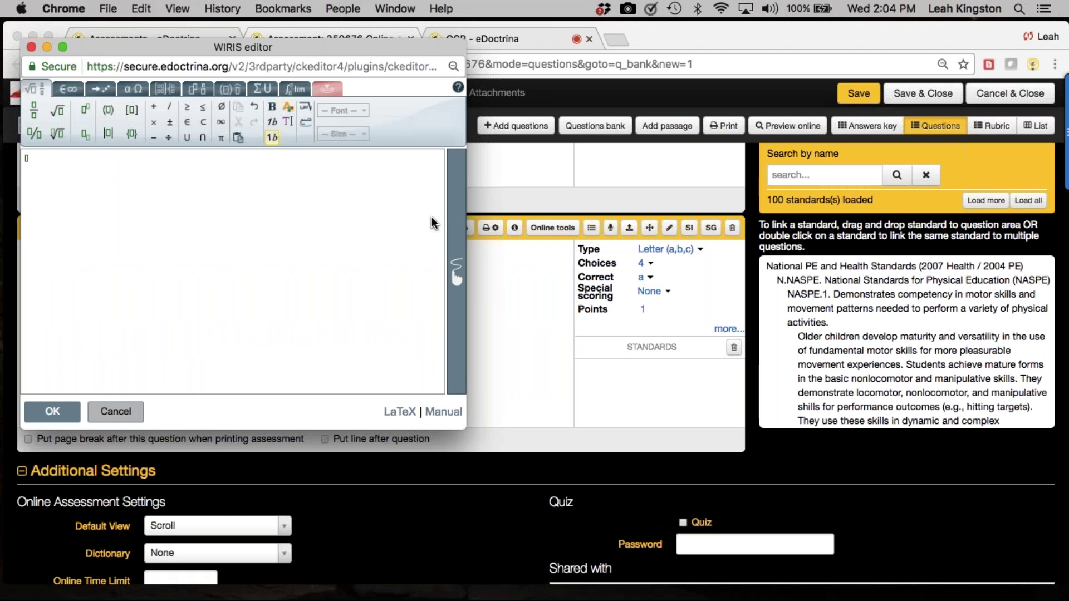
{"action": "left_click", "coordinate": [34, 110]}
{"action": "type", "text": "1/"}
{"action": "key", "text": "Tab"}
{"action": "type", "text": "2"}
{"action": "left_click", "coordinate": [68, 411]}
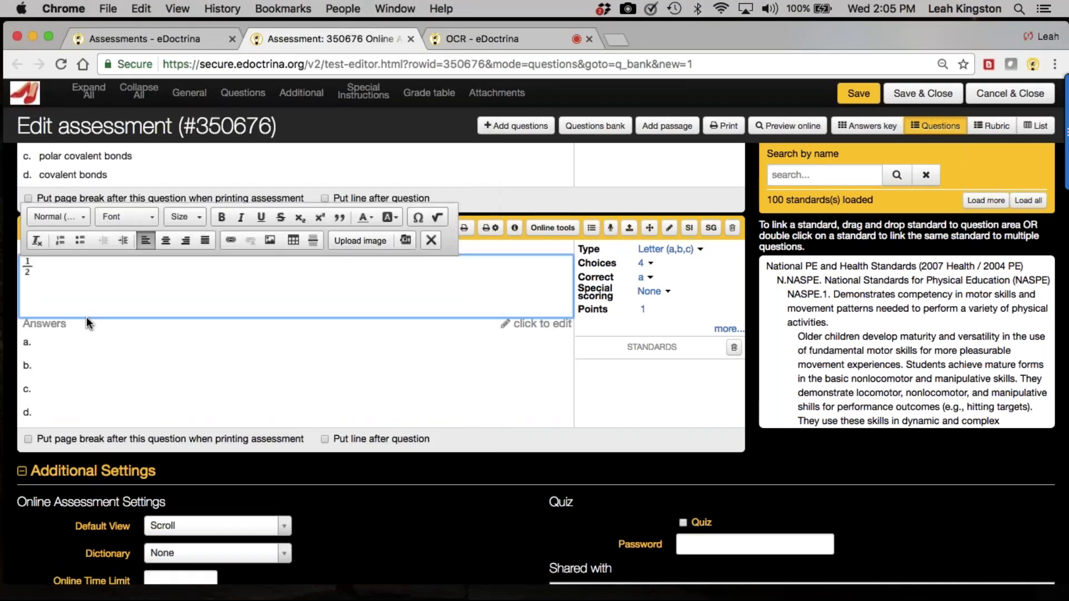
Step: Fill in question 5's answer choices a to d with 1, 2, 3 and 4
{"action": "left_click", "coordinate": [58, 350]}
{"action": "left_click", "coordinate": [56, 365]}
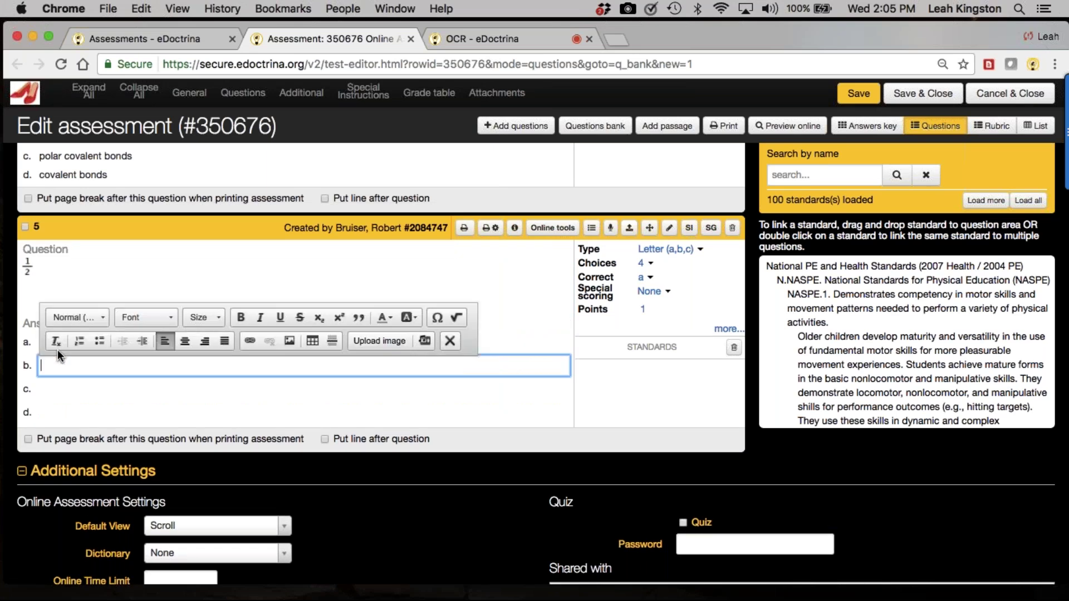
{"action": "left_click", "coordinate": [54, 388]}
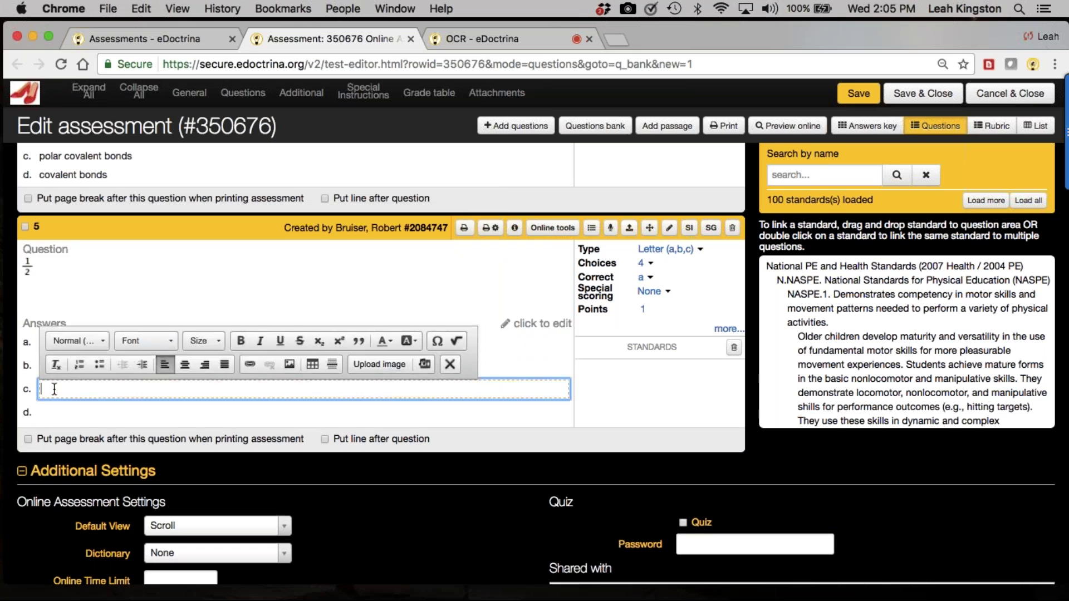
{"action": "left_click", "coordinate": [55, 413]}
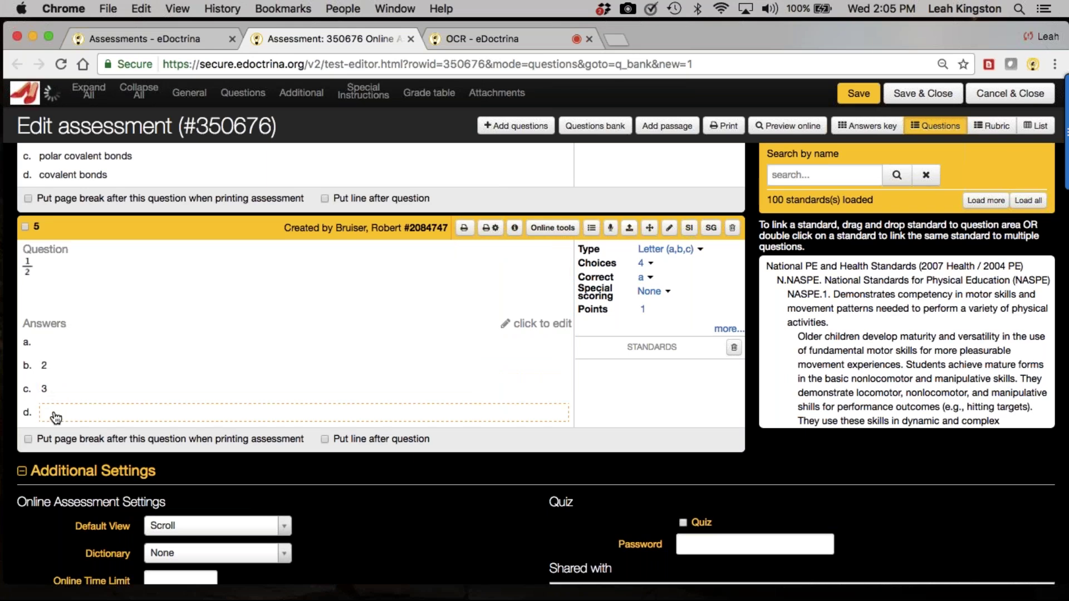
{"action": "left_click", "coordinate": [59, 340]}
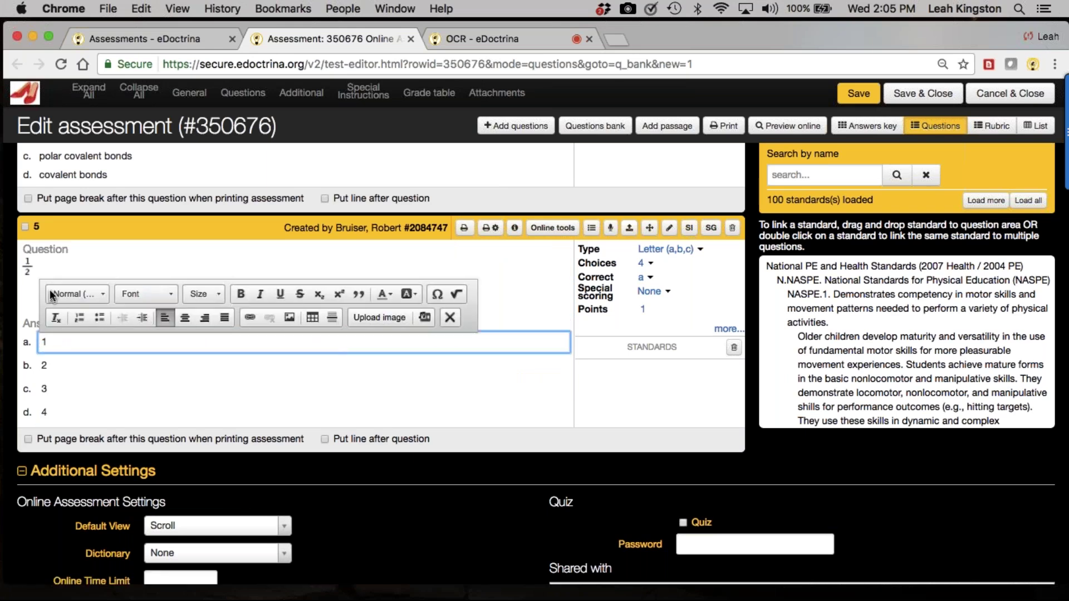
Step: Append "- 1=" after the fraction in question 5 and link the "Older children develop maturity and versatility" standard to it
{"action": "left_click", "coordinate": [58, 265]}
{"action": "type", "text": "- "}
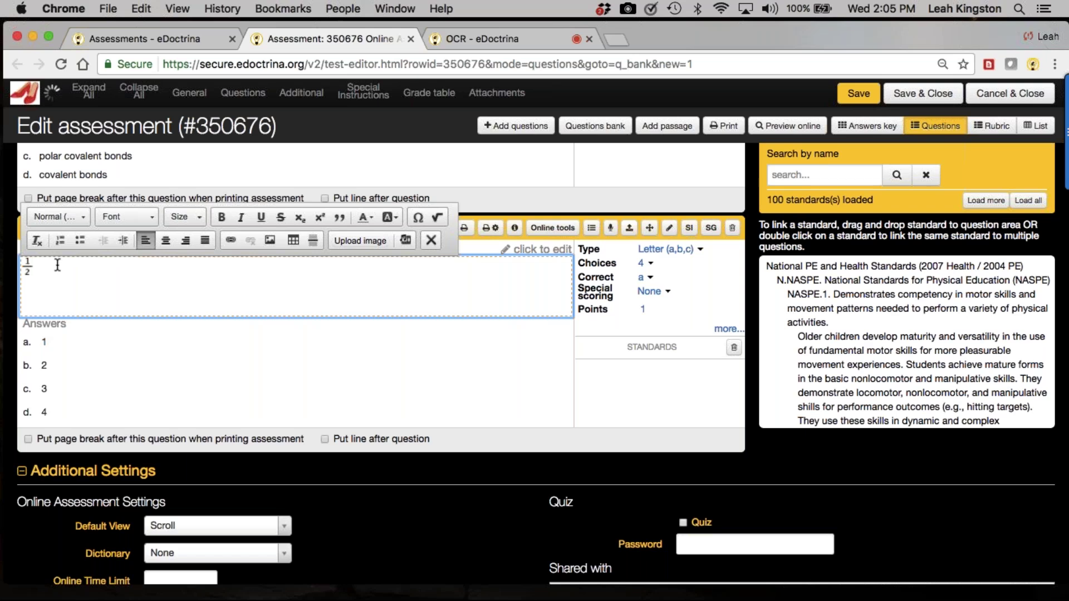
{"action": "type", "text": "1="}
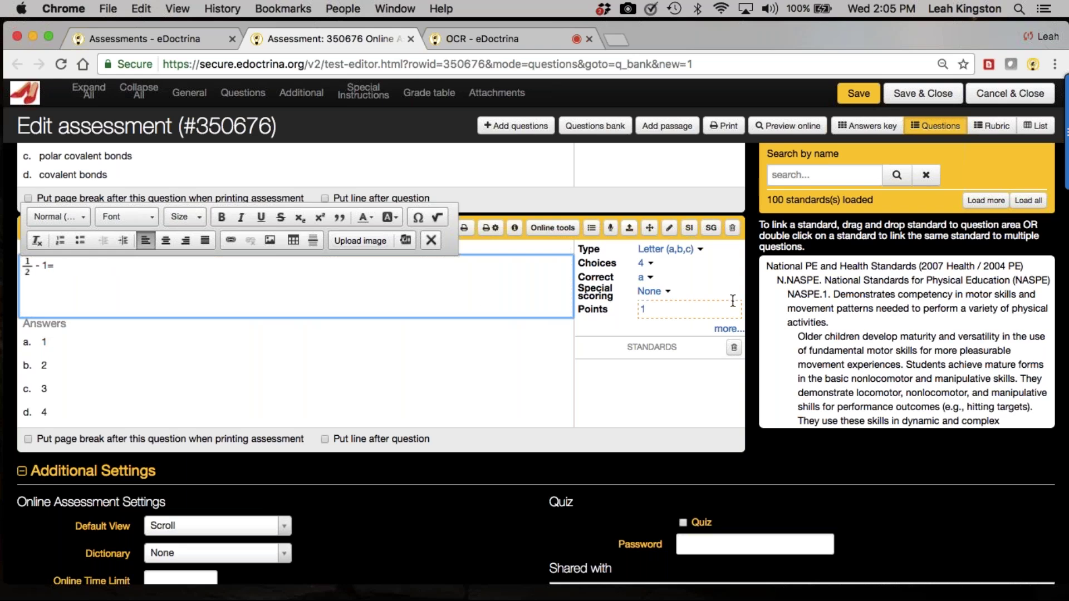
{"action": "left_click_drag", "start_coordinate": [928, 368], "coordinate": [678, 383]}
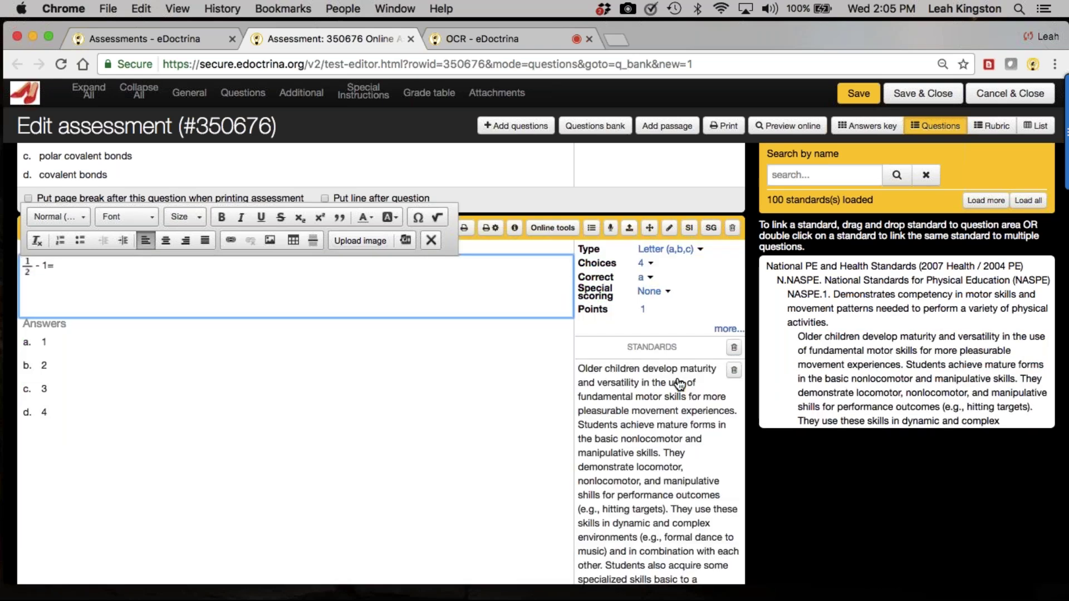
{"action": "left_click", "coordinate": [789, 463]}
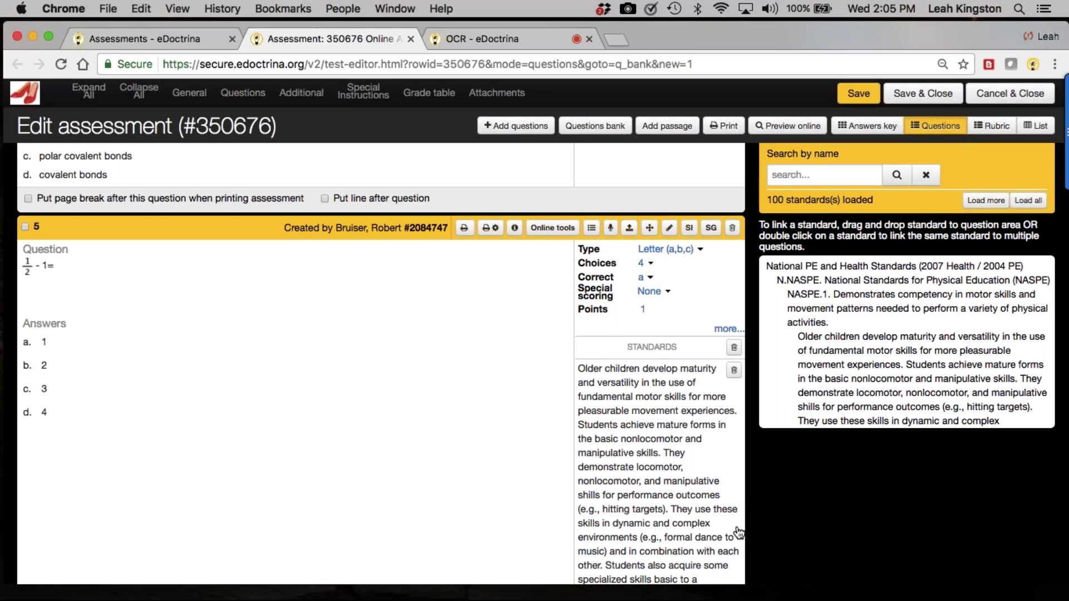
Step: Switch to Safari to show the eDoctrina student dashboard
{"action": "mouse_move", "coordinate": [634, 592]}
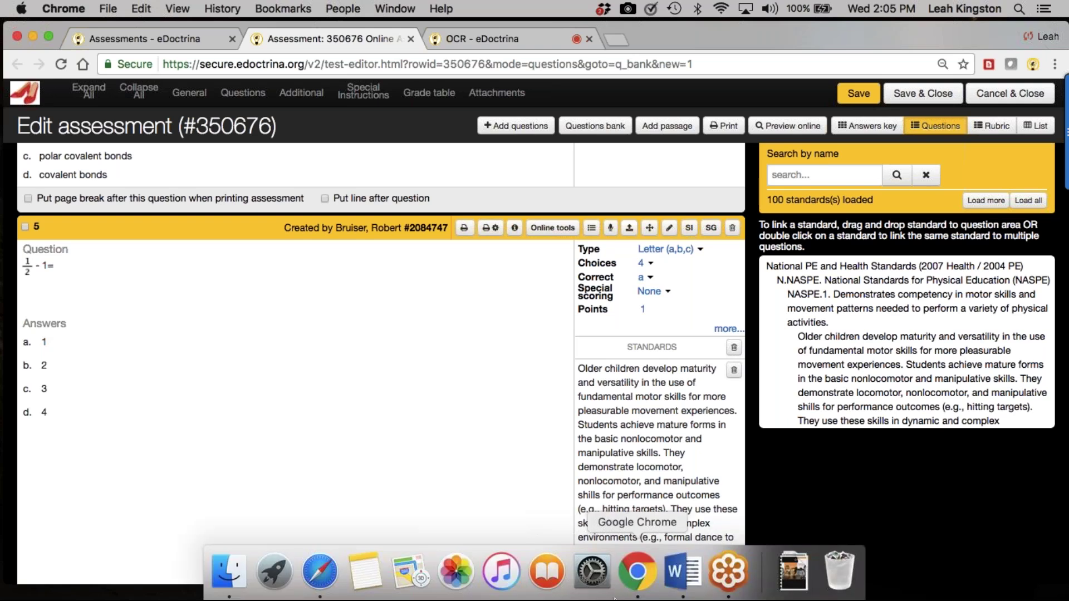
{"action": "left_click", "coordinate": [320, 581]}
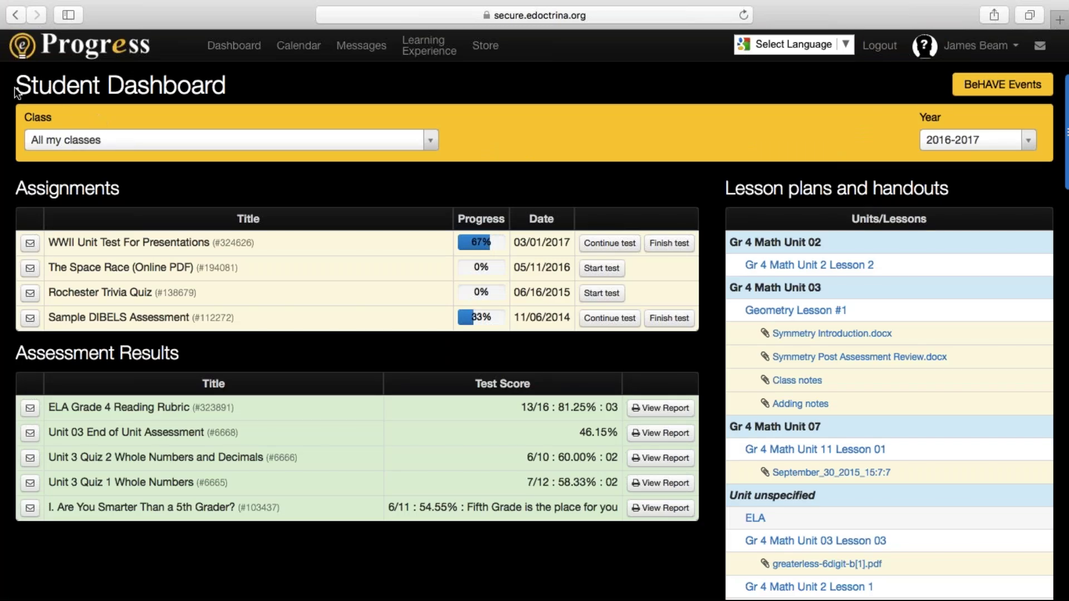
Step: Continue the WWII Unit Test For Presentations as the student and cross out Winston Churchill in question 1
{"action": "left_click_drag", "start_coordinate": [17, 88], "coordinate": [231, 89]}
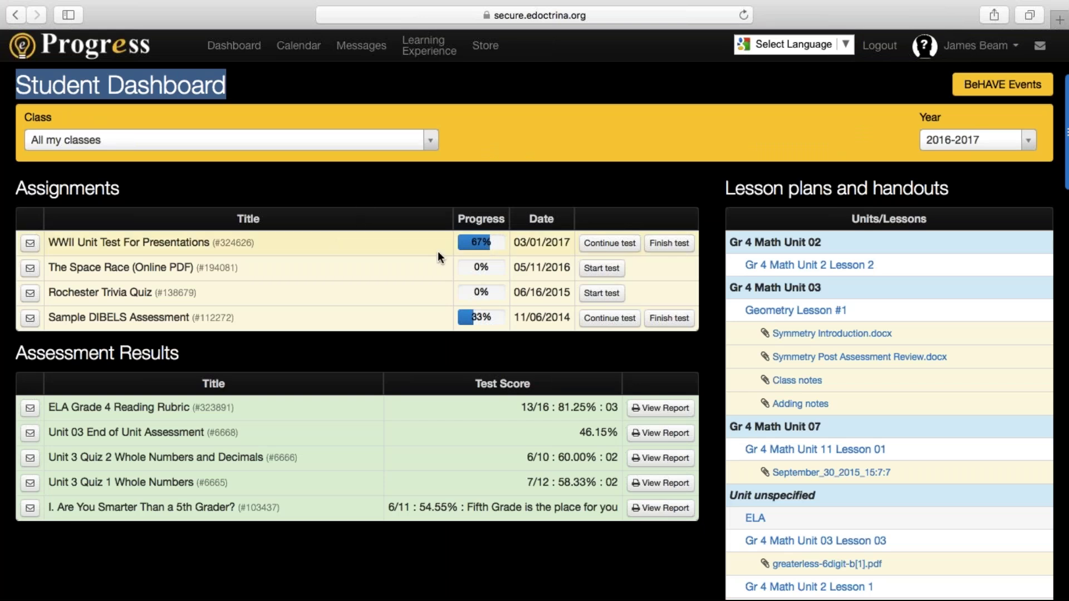
{"action": "left_click", "coordinate": [617, 241]}
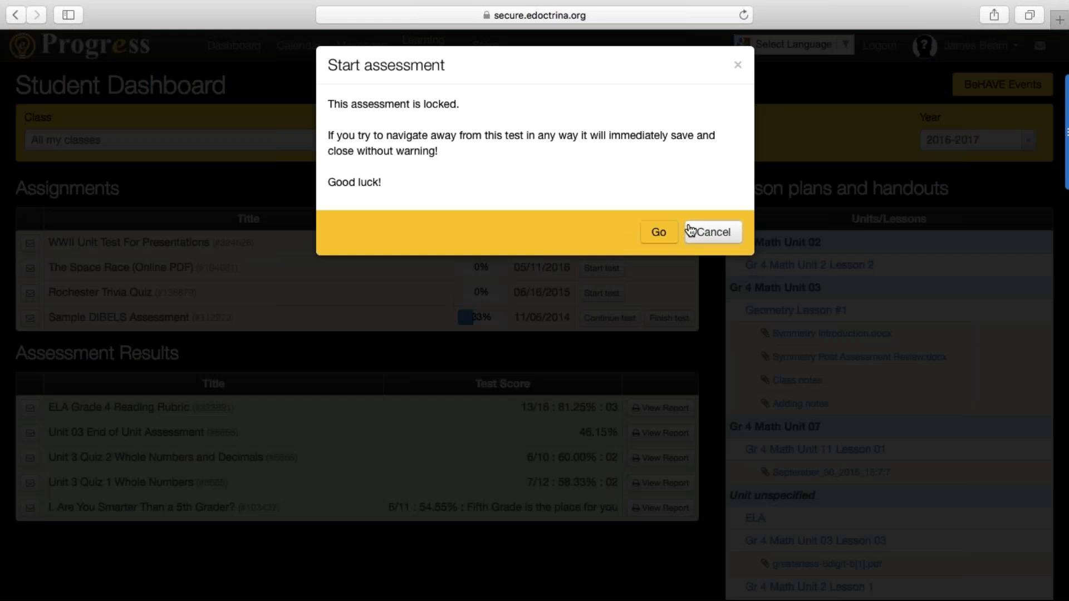
{"action": "left_click", "coordinate": [665, 231]}
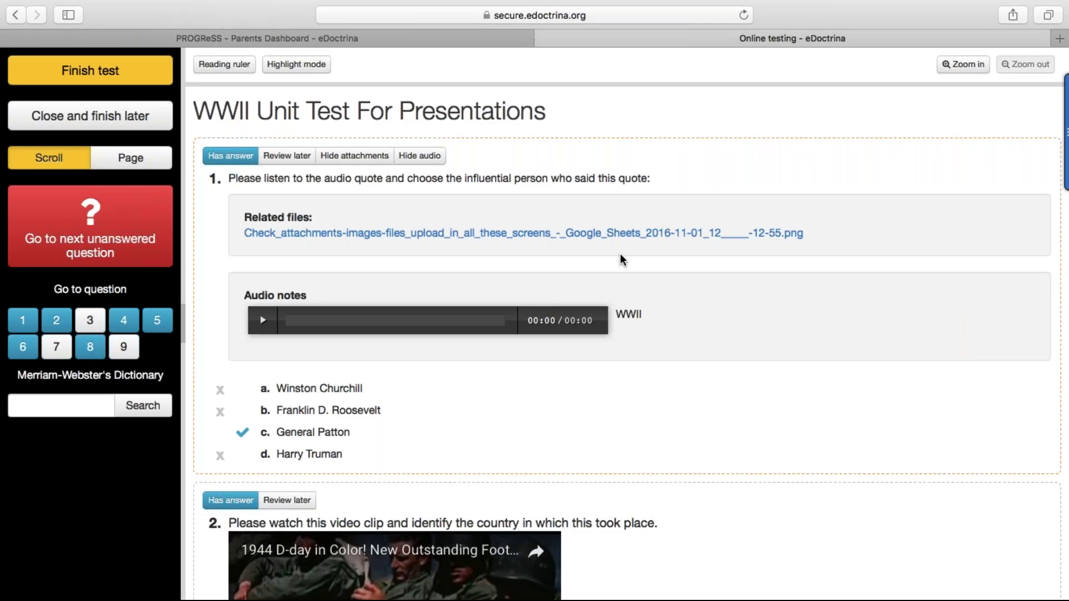
{"action": "left_click", "coordinate": [220, 389]}
Step: Go through the test to the Joint Resolution passage, try the reading ruler down to question 6, and turn it off
{"action": "scroll", "coordinate": [477, 433], "scroll_direction": "down", "scroll_amount": 10}
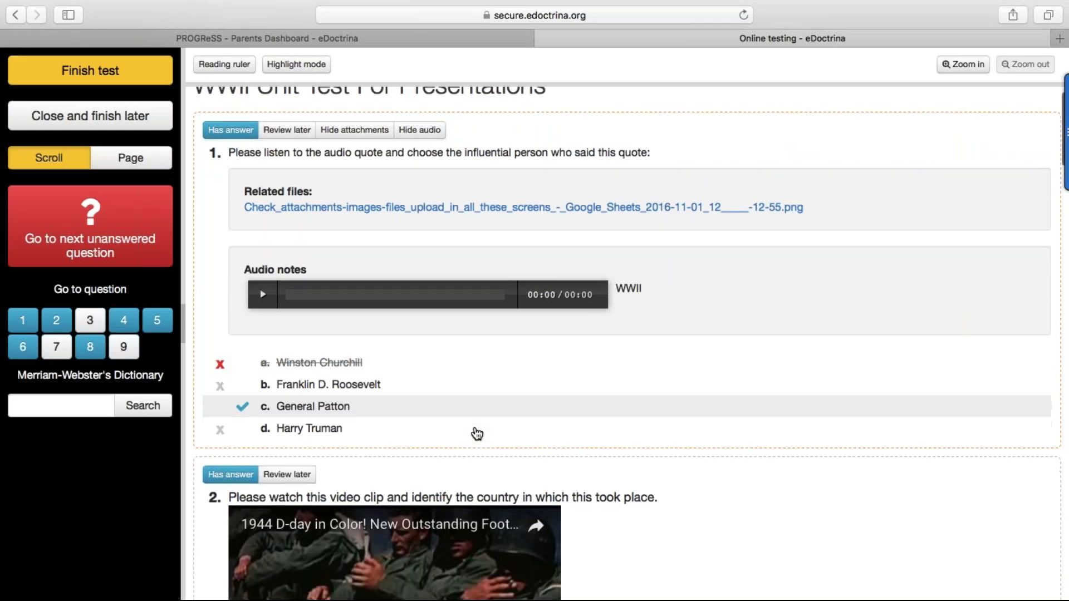
{"action": "scroll", "coordinate": [475, 426], "scroll_direction": "down", "scroll_amount": 6}
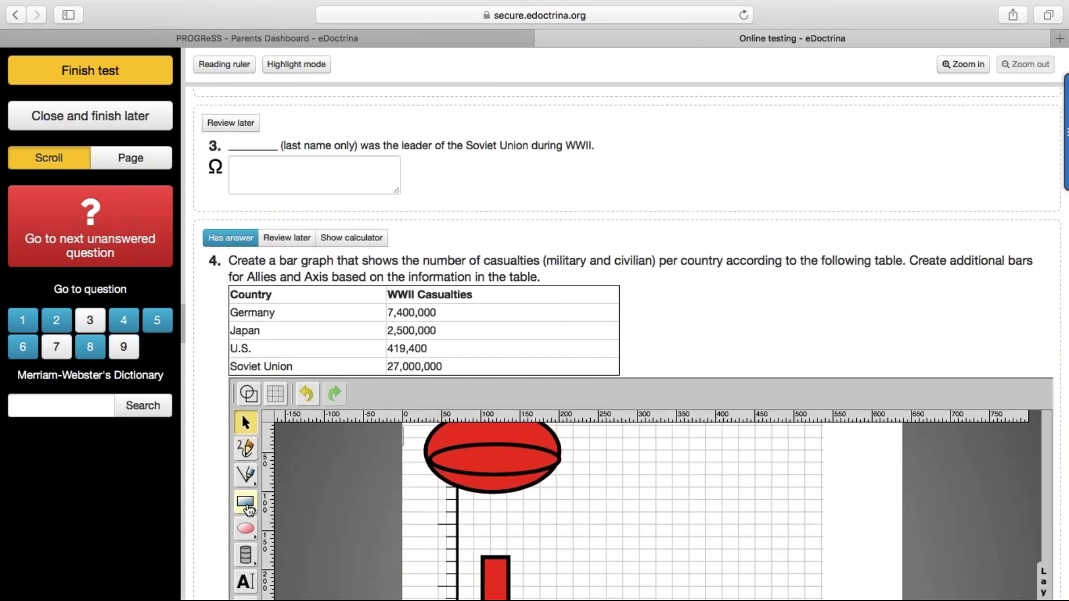
{"action": "scroll", "coordinate": [209, 509], "scroll_direction": "down", "scroll_amount": 8}
{"action": "scroll", "coordinate": [208, 507], "scroll_direction": "down", "scroll_amount": 9}
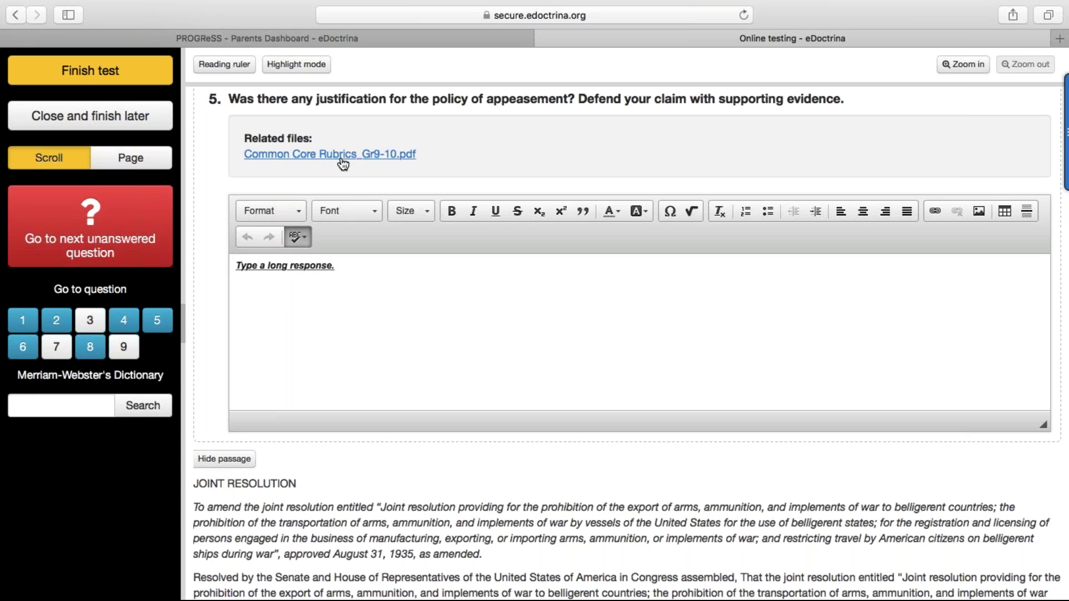
{"action": "scroll", "coordinate": [205, 406], "scroll_direction": "down", "scroll_amount": 5}
{"action": "scroll", "coordinate": [205, 411], "scroll_direction": "down", "scroll_amount": 3}
{"action": "left_click", "coordinate": [224, 64]}
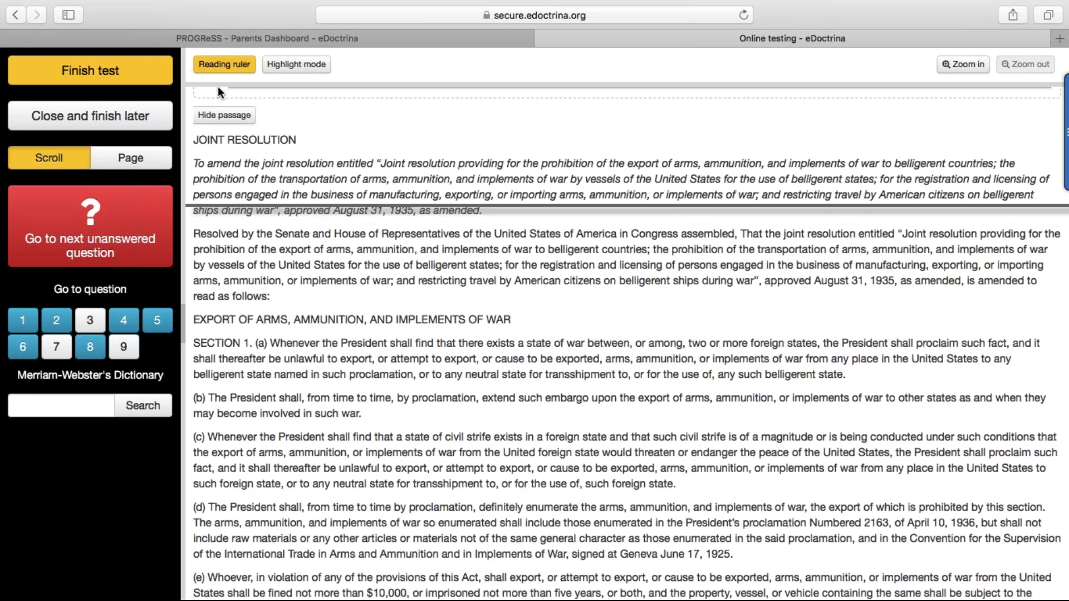
{"action": "scroll", "coordinate": [442, 496], "scroll_direction": "down", "scroll_amount": 1}
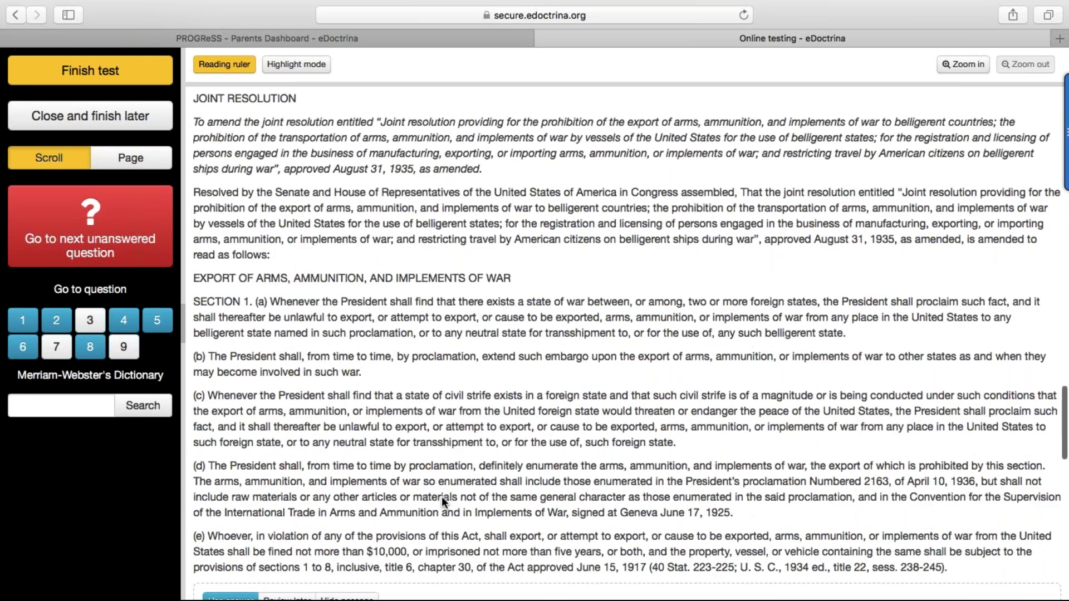
{"action": "scroll", "coordinate": [442, 496], "scroll_direction": "down", "scroll_amount": 5}
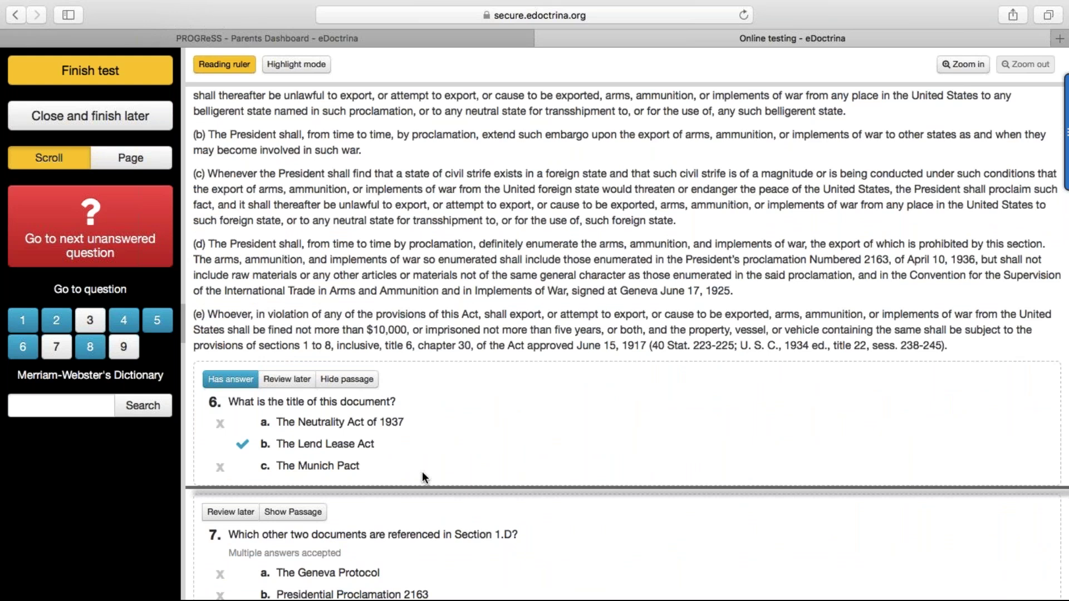
{"action": "left_click", "coordinate": [247, 65]}
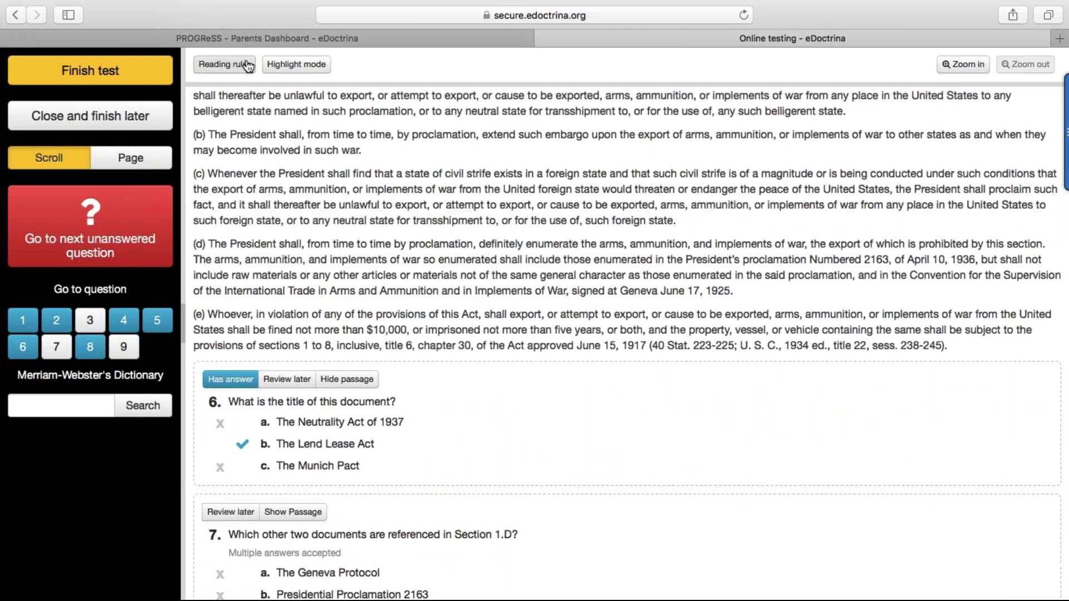
Step: Start The Space Race (Online PDF) test from the student dashboard and answer question 1 with b and question 2 with c
{"action": "left_click", "coordinate": [388, 37]}
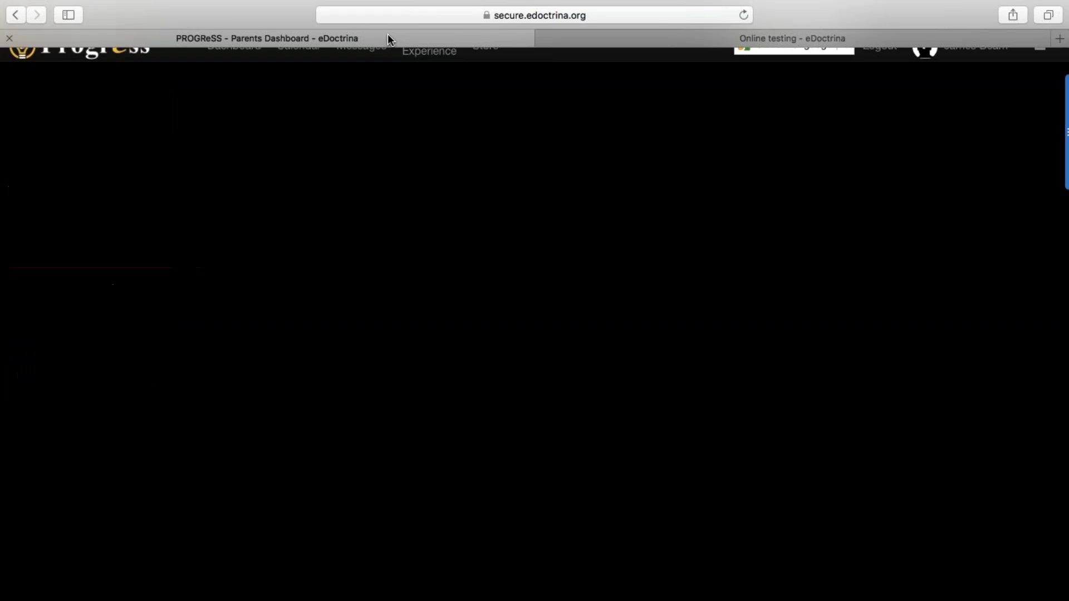
{"action": "left_click", "coordinate": [592, 287]}
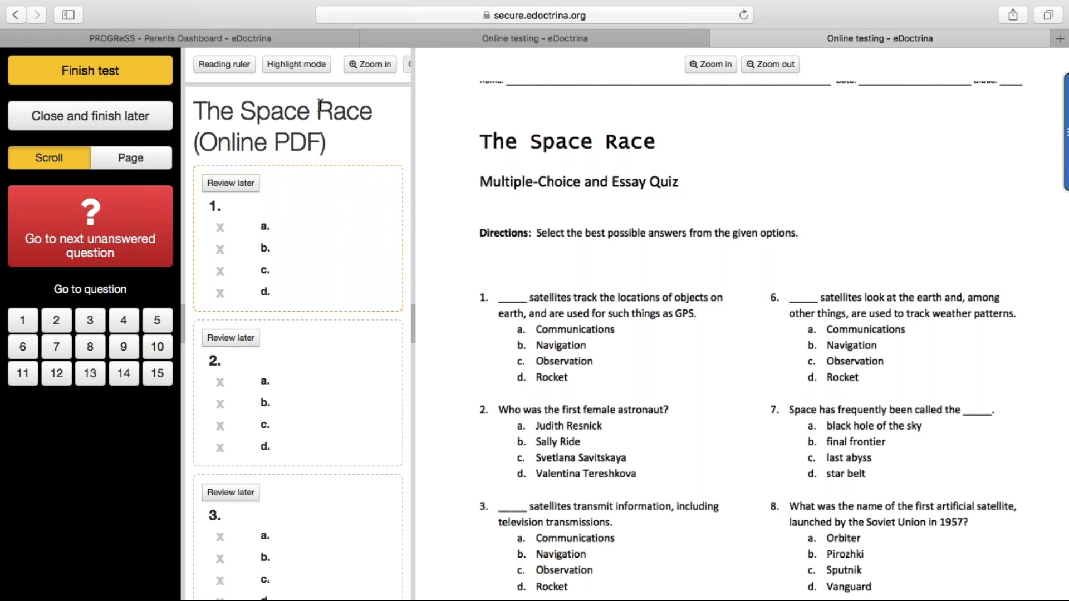
{"action": "left_click", "coordinate": [265, 249]}
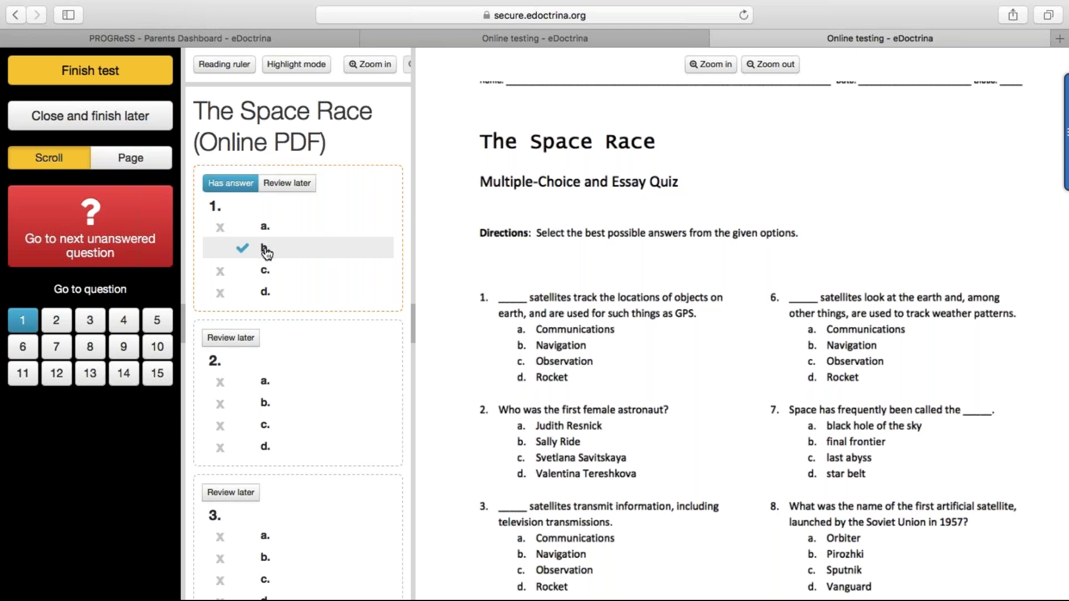
{"action": "left_click", "coordinate": [267, 429]}
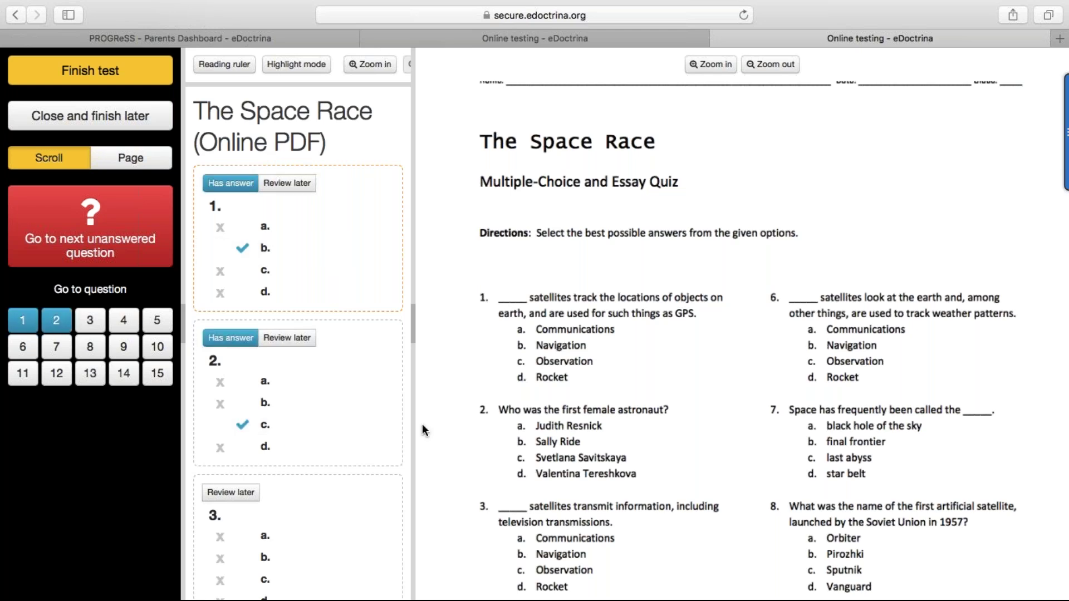
Step: Widen the answer area beside the PDF at question 15 and place the cursor in its essay response box
{"action": "scroll", "coordinate": [533, 424], "scroll_direction": "down", "scroll_amount": 15}
{"action": "scroll", "coordinate": [273, 501], "scroll_direction": "down", "scroll_amount": 10}
{"action": "scroll", "coordinate": [310, 501], "scroll_direction": "down", "scroll_amount": 15}
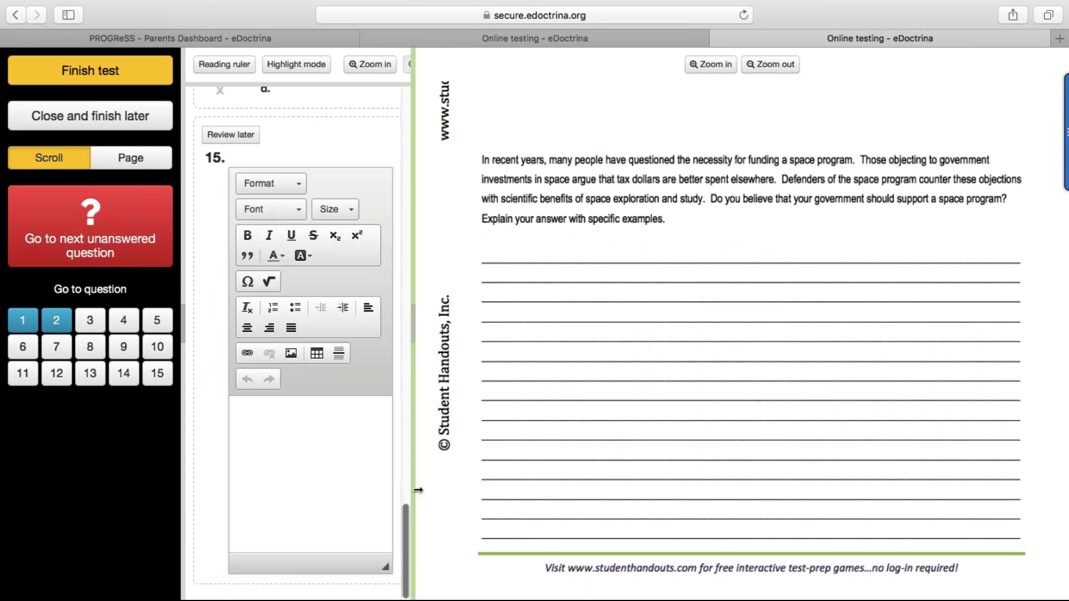
{"action": "left_click_drag", "start_coordinate": [417, 492], "coordinate": [577, 500]}
{"action": "left_click", "coordinate": [389, 475]}
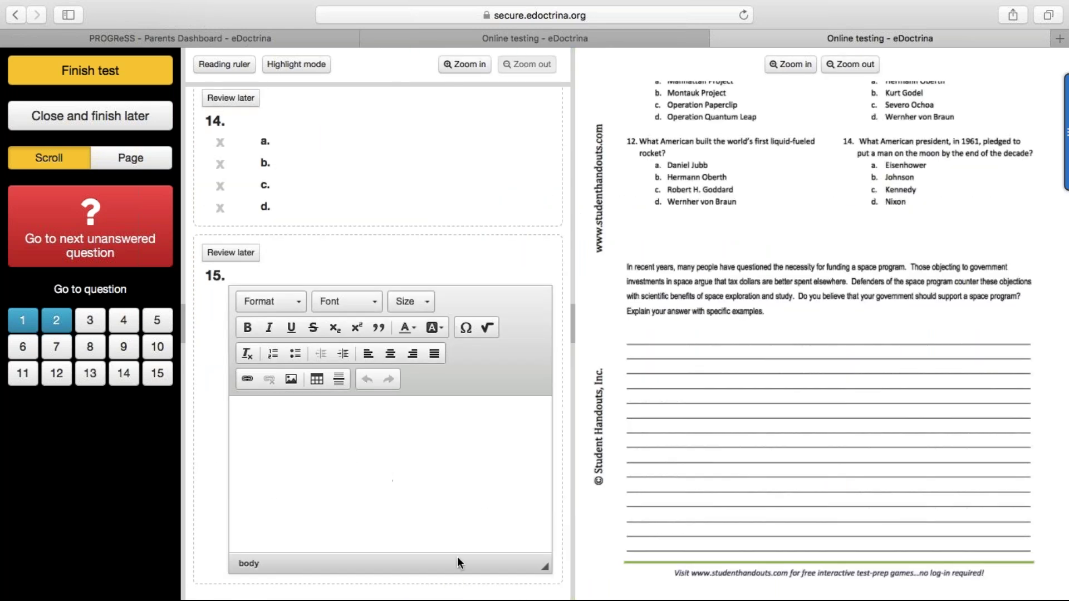
Step: Switch to Chrome and view the output formats in the assessment's print options, leaving without printing
{"action": "left_click", "coordinate": [645, 574]}
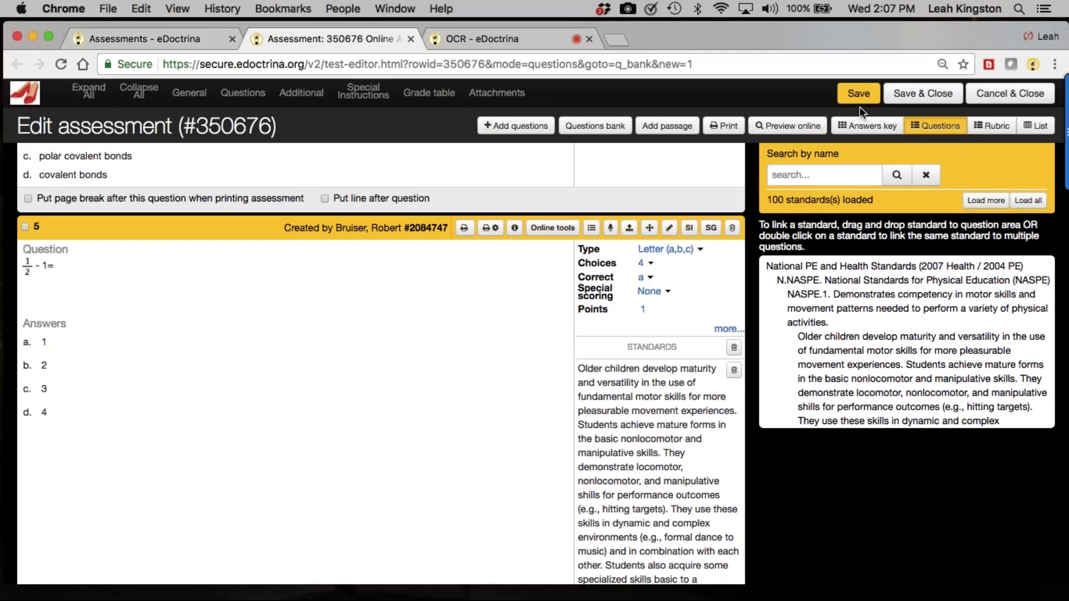
{"action": "left_click", "coordinate": [722, 126]}
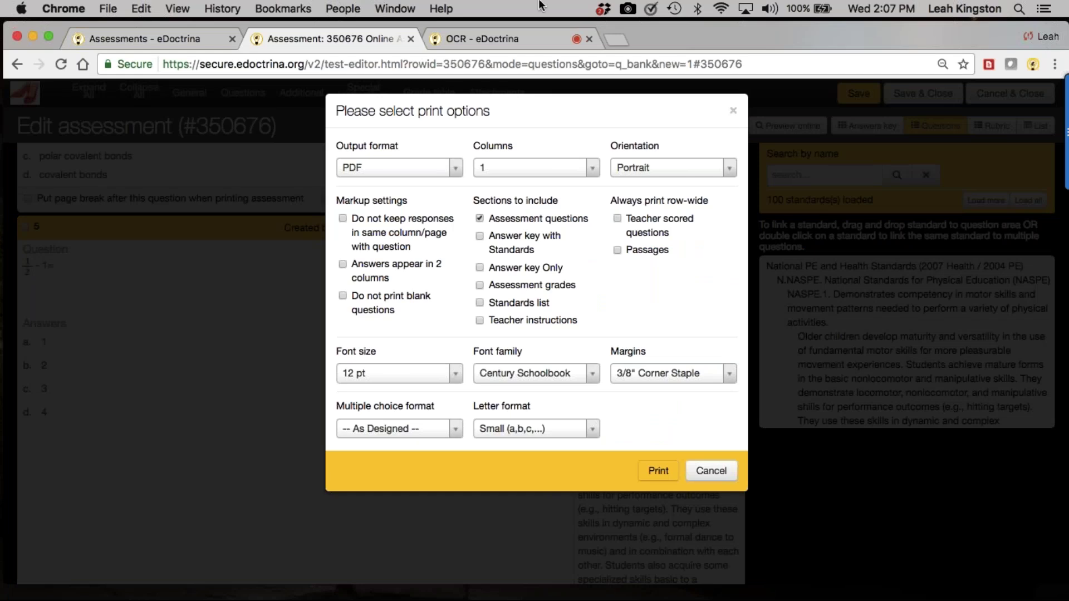
{"action": "left_click", "coordinate": [381, 167]}
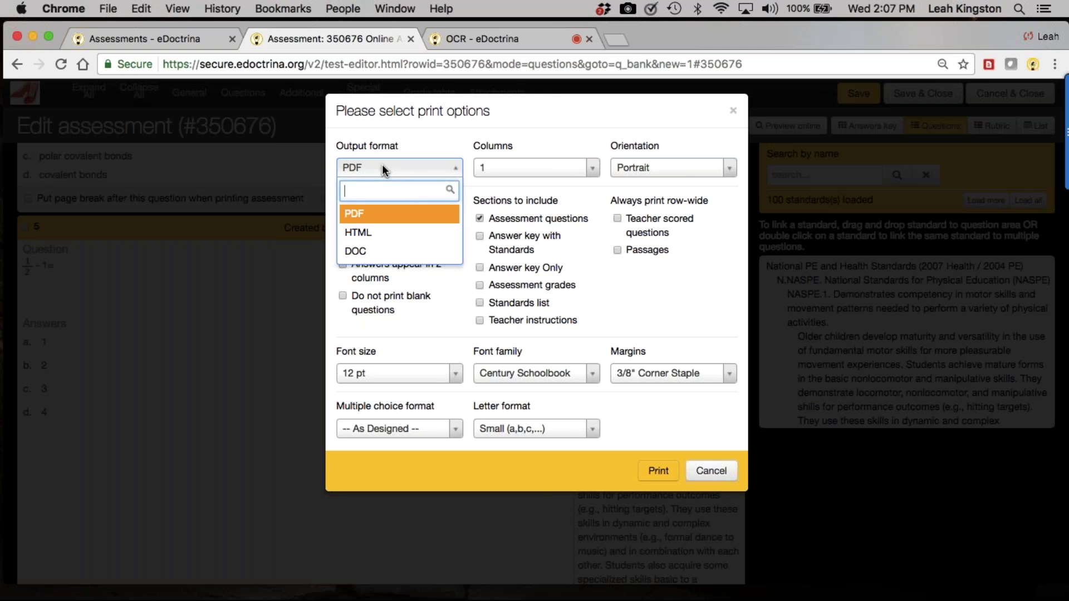
{"action": "left_click", "coordinate": [711, 471]}
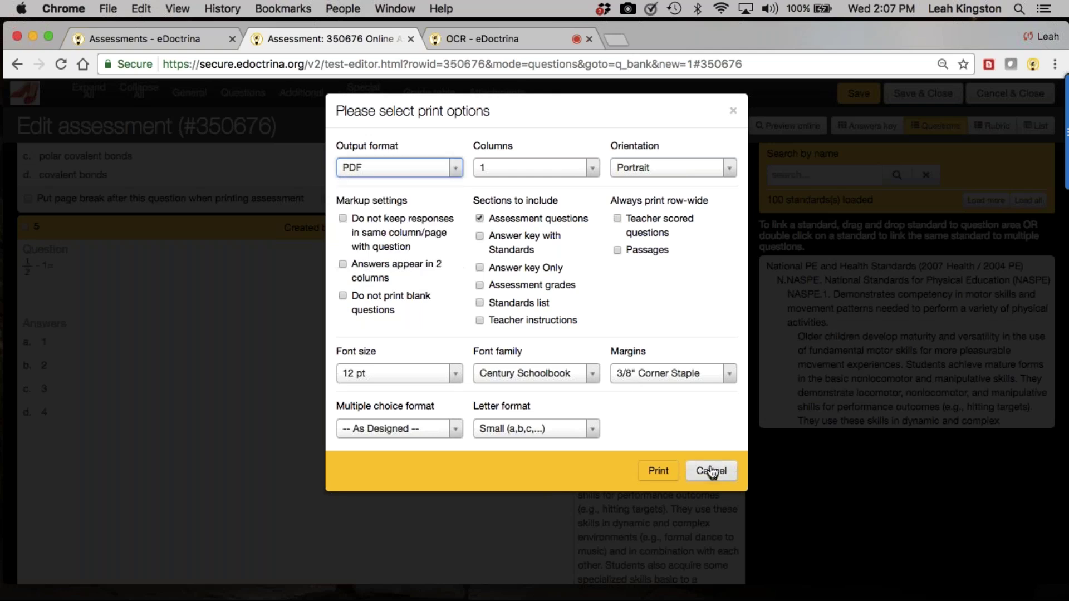
{"action": "left_click", "coordinate": [711, 471]}
Step: Save and close the assessment and return to the eDoctrina home page
{"action": "left_click", "coordinate": [923, 94]}
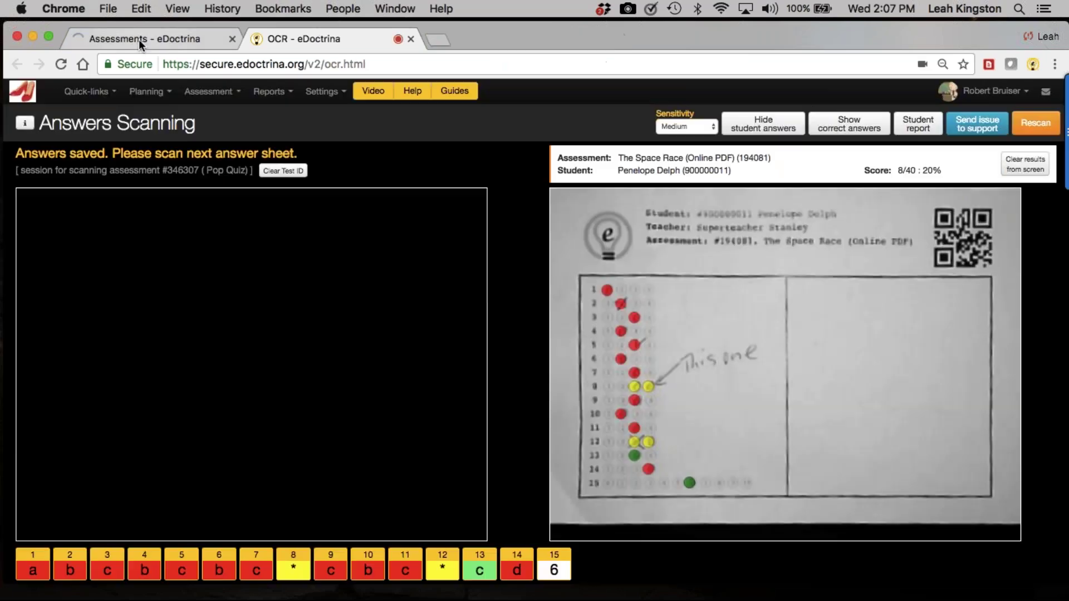
{"action": "left_click", "coordinate": [139, 39]}
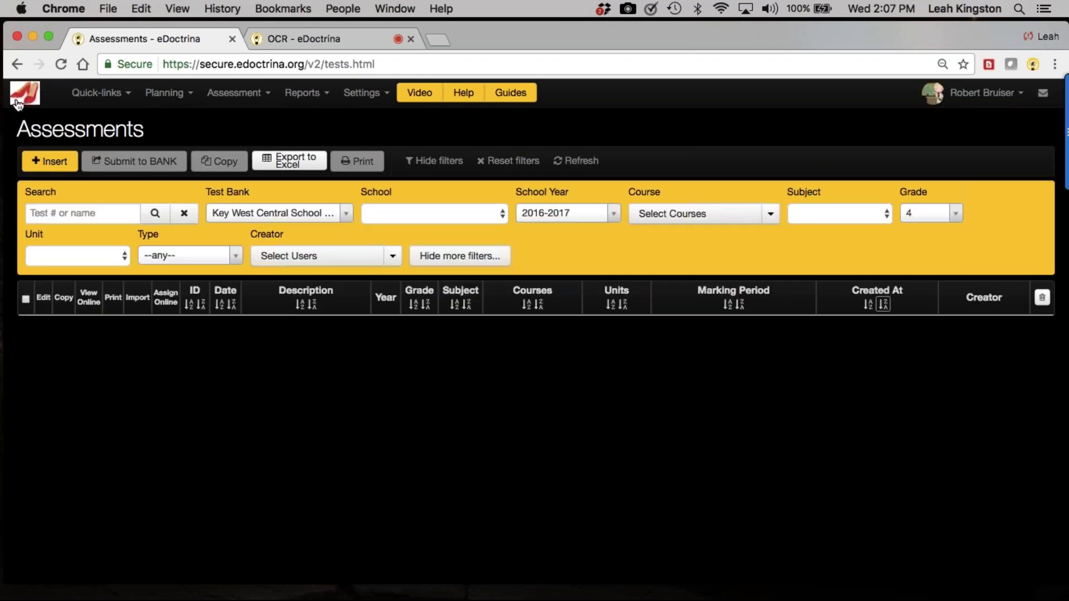
{"action": "left_click", "coordinate": [18, 103]}
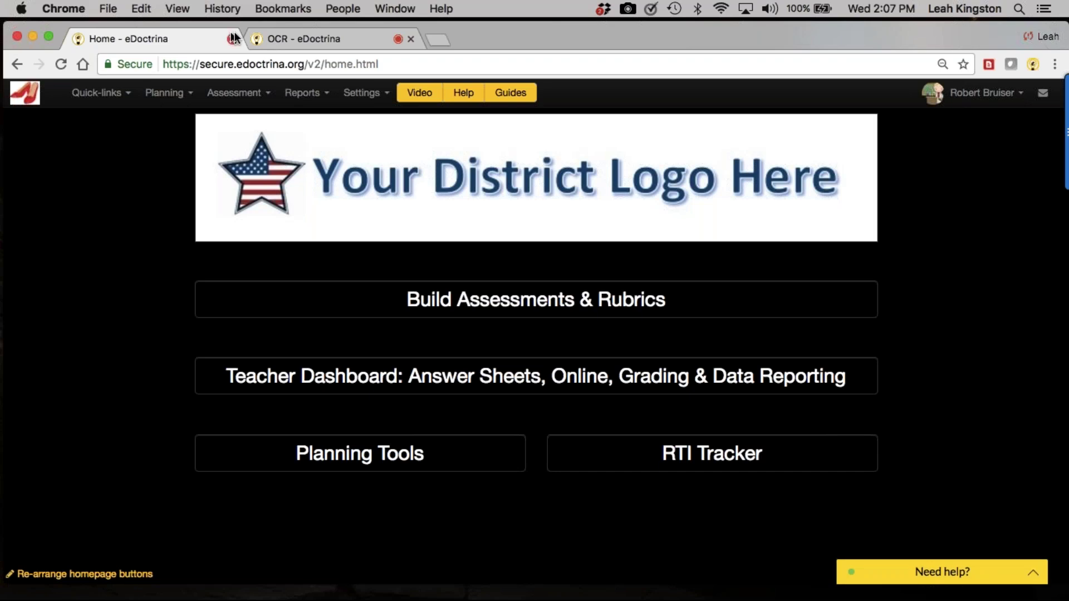
Step: Look over the topics offered in the training videos and the help documents
{"action": "left_click", "coordinate": [410, 94]}
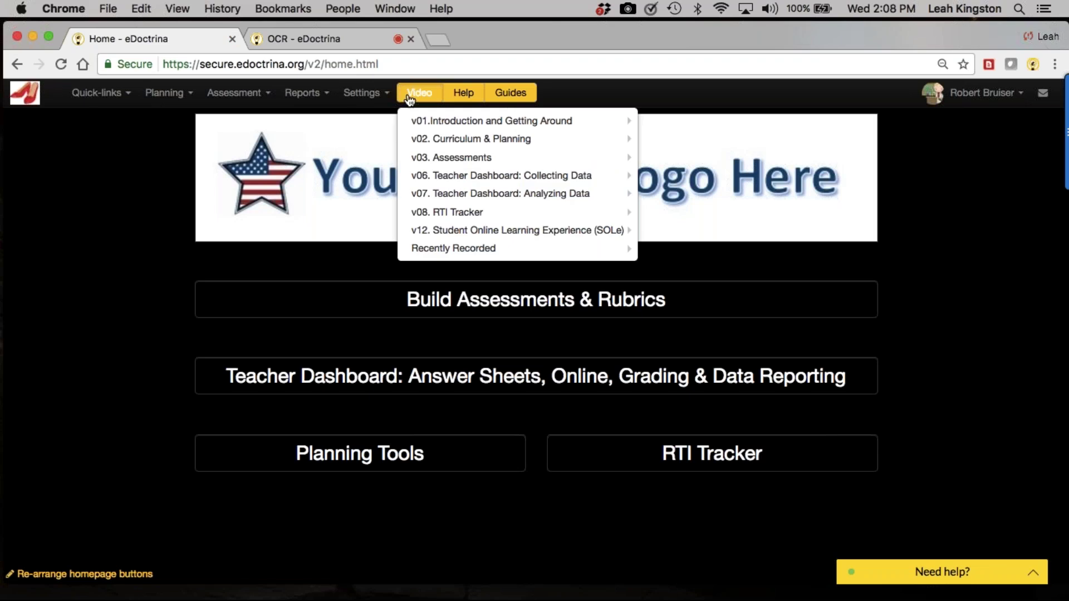
{"action": "mouse_move", "coordinate": [481, 164]}
{"action": "left_click", "coordinate": [466, 94]}
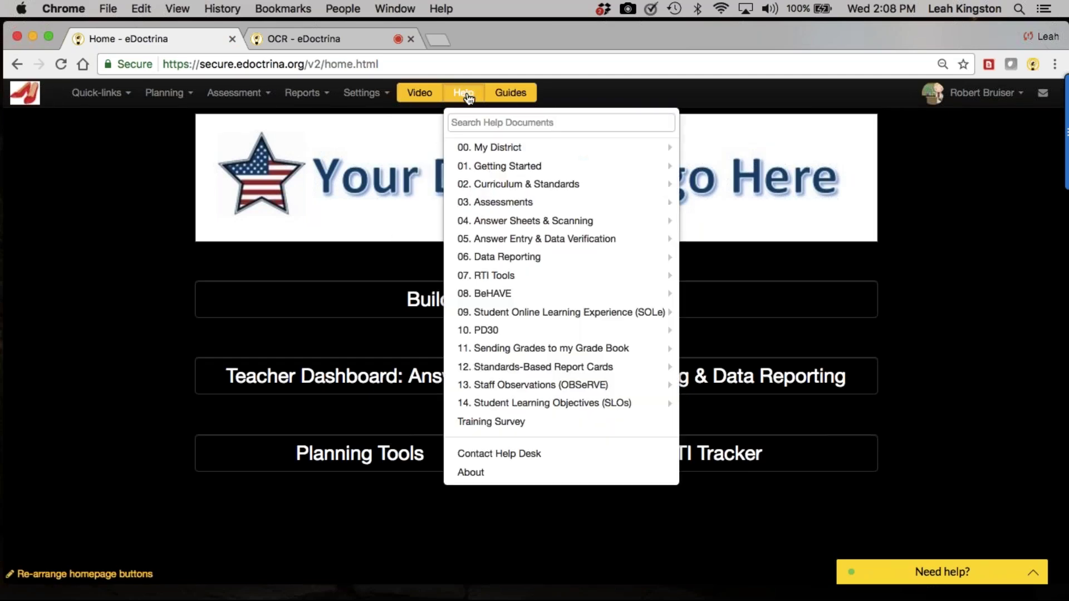
{"action": "mouse_move", "coordinate": [501, 195]}
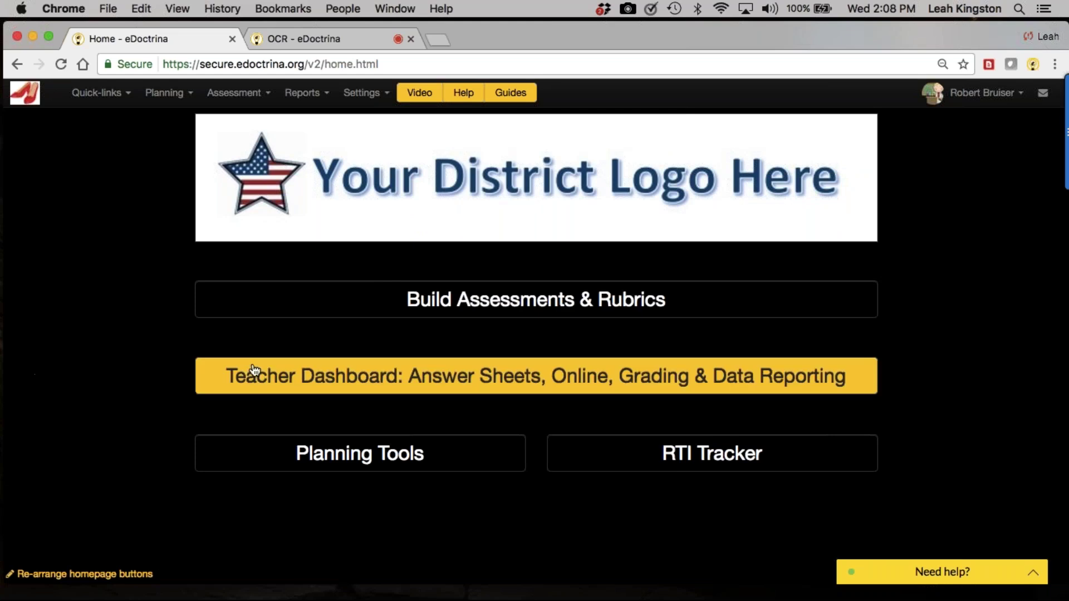
Step: Open the Teacher Dashboard and select the Physical Education Rubric - Complete assessment by searching for "phys"
{"action": "left_click", "coordinate": [266, 378]}
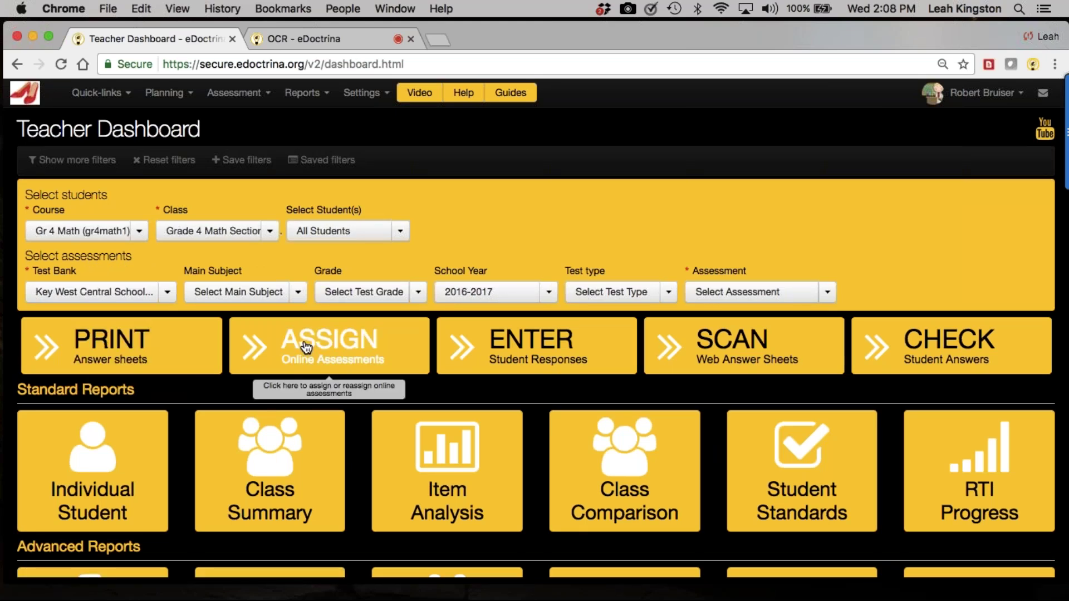
{"action": "left_click", "coordinate": [753, 291]}
{"action": "type", "text": "phy"}
{"action": "key", "text": "Down"}
{"action": "key", "text": "Return"}
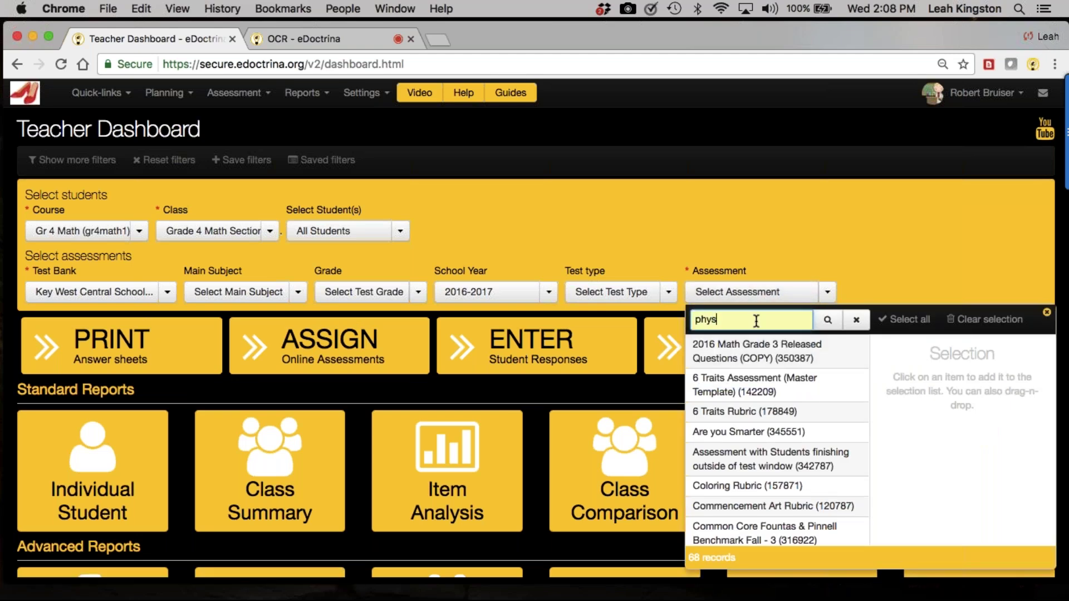
{"action": "left_click", "coordinate": [756, 352]}
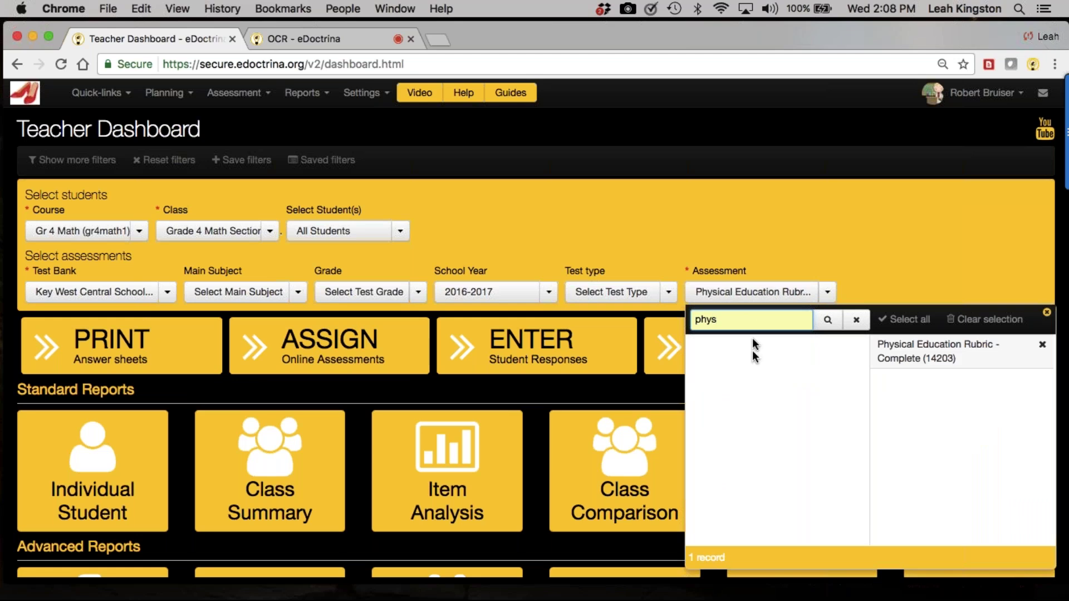
{"action": "left_click", "coordinate": [724, 200]}
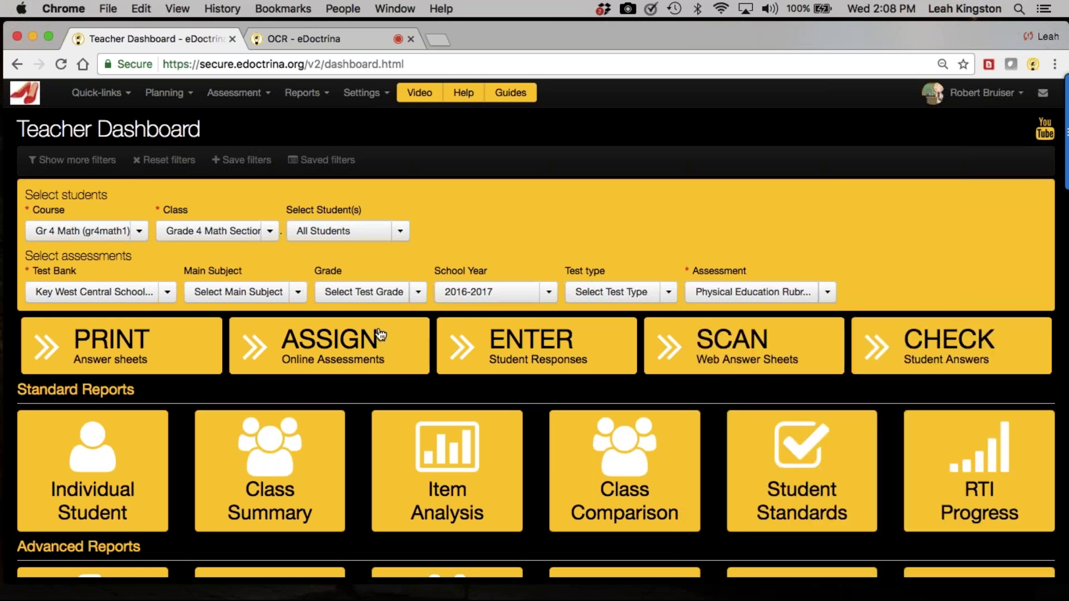
Step: Generate Flex Rubric 5 cols answer sheets for all listed students and show the resulting PDF full screen
{"action": "left_click", "coordinate": [141, 346]}
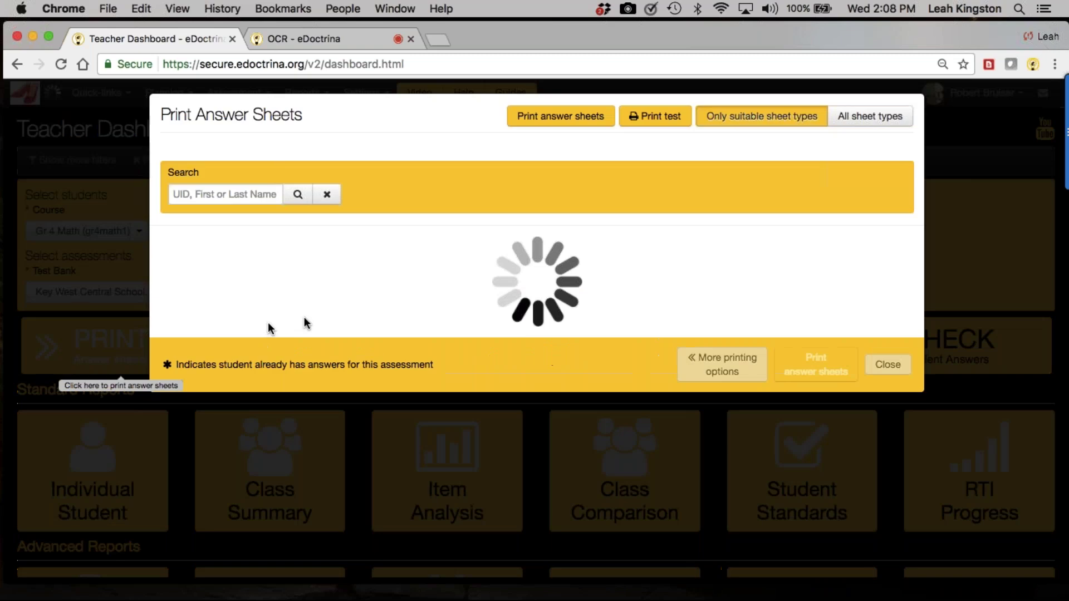
{"action": "left_click", "coordinate": [638, 225]}
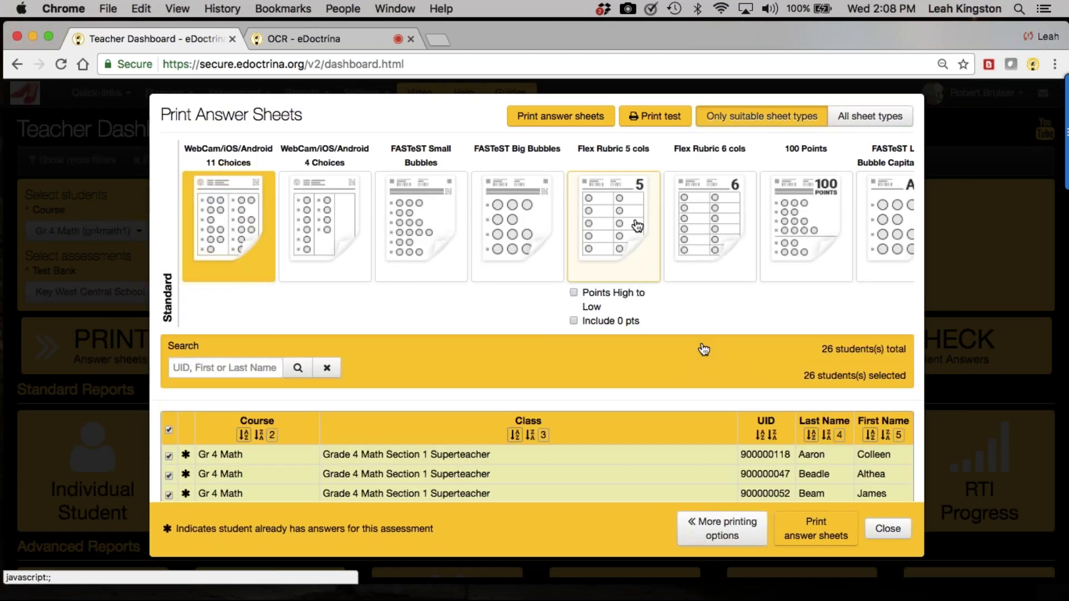
{"action": "left_click", "coordinate": [810, 521]}
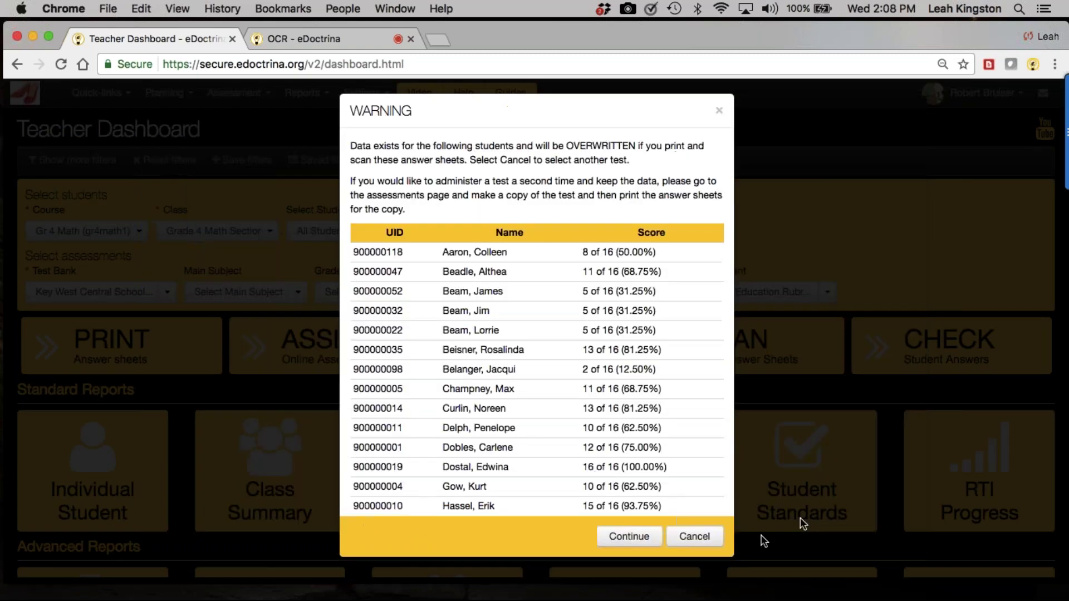
{"action": "left_click", "coordinate": [639, 535]}
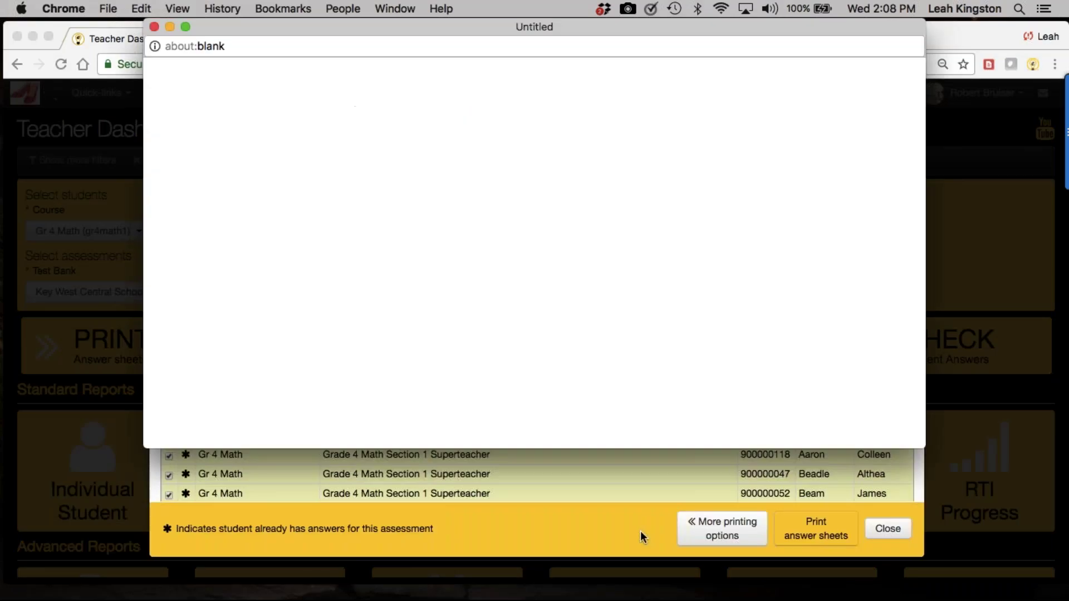
{"action": "left_click", "coordinate": [185, 27]}
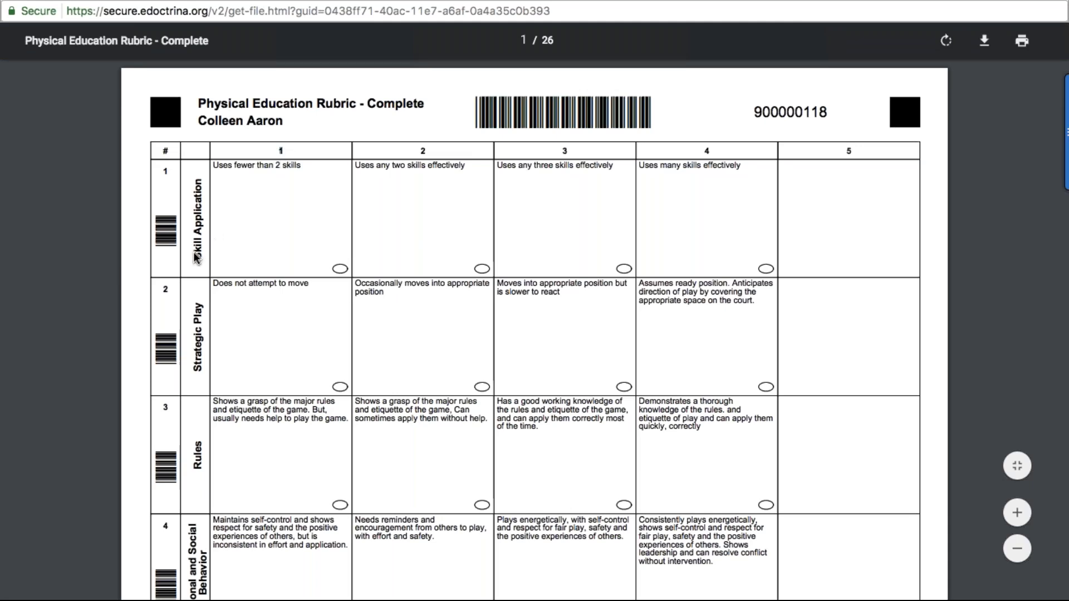
Step: Review the criteria on the first rubric answer sheet, then return to the Teacher Dashboard and close the answer sheet printing dialog
{"action": "left_click_drag", "start_coordinate": [197, 261], "coordinate": [303, 170]}
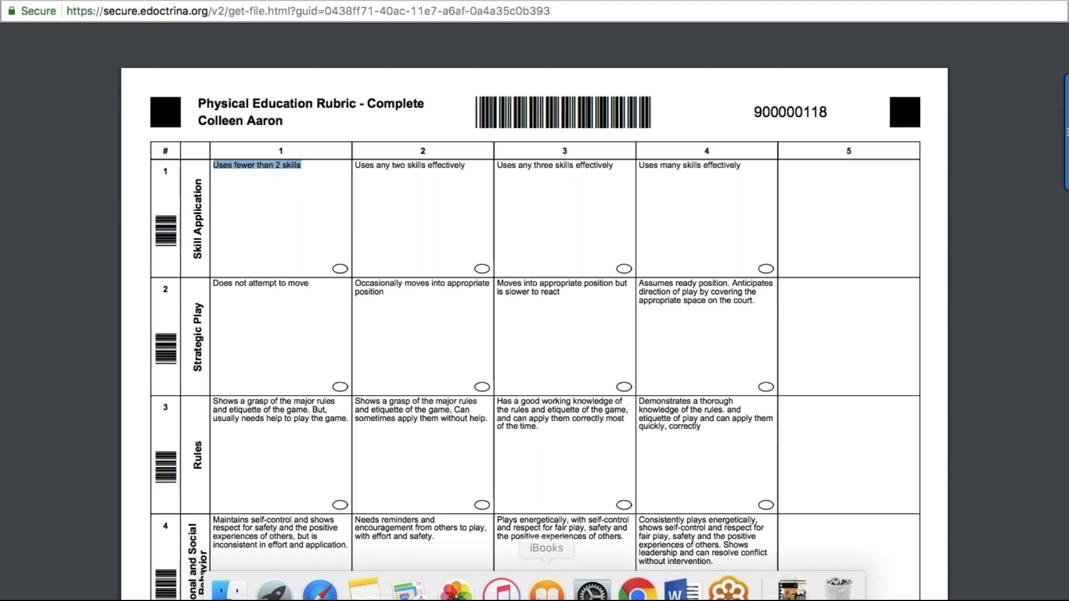
{"action": "scroll", "coordinate": [560, 418], "scroll_direction": "down", "scroll_amount": 1}
{"action": "scroll", "coordinate": [561, 418], "scroll_direction": "down", "scroll_amount": 4}
{"action": "mouse_move", "coordinate": [563, 590]}
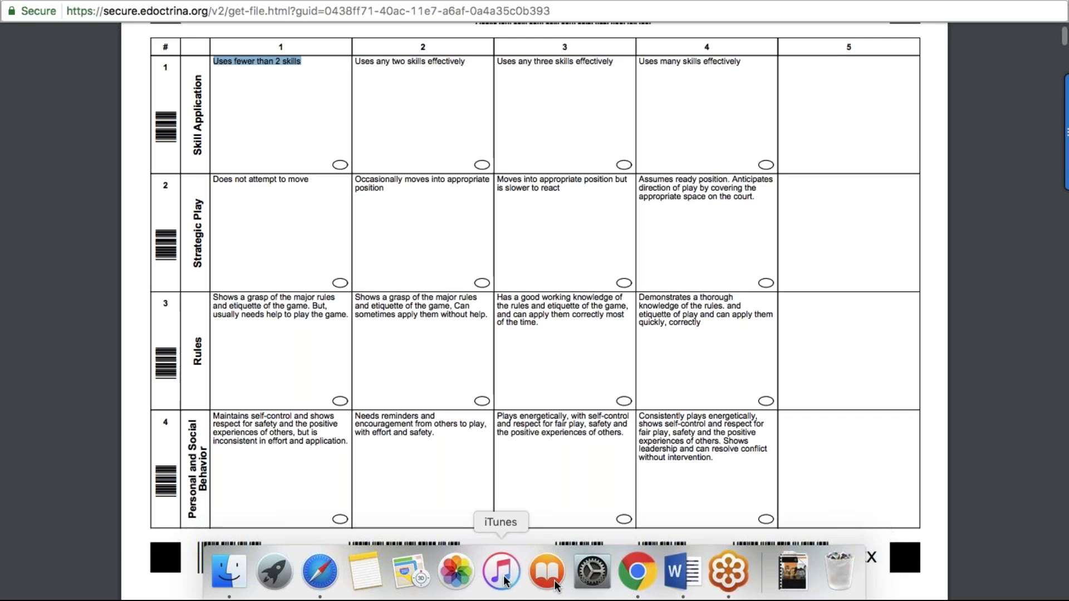
{"action": "left_click", "coordinate": [635, 578]}
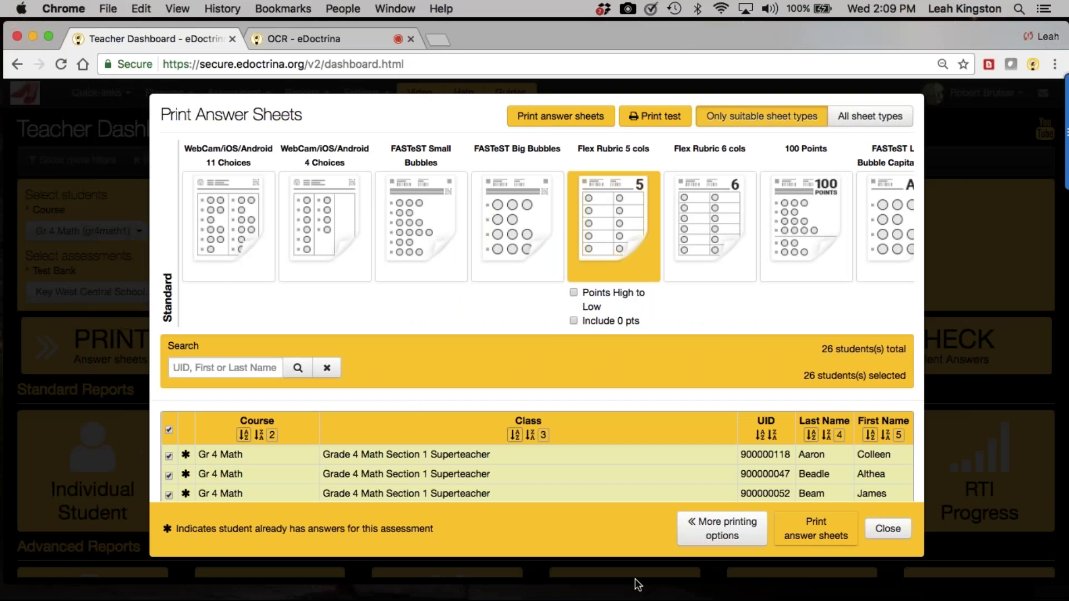
{"action": "left_click", "coordinate": [896, 532]}
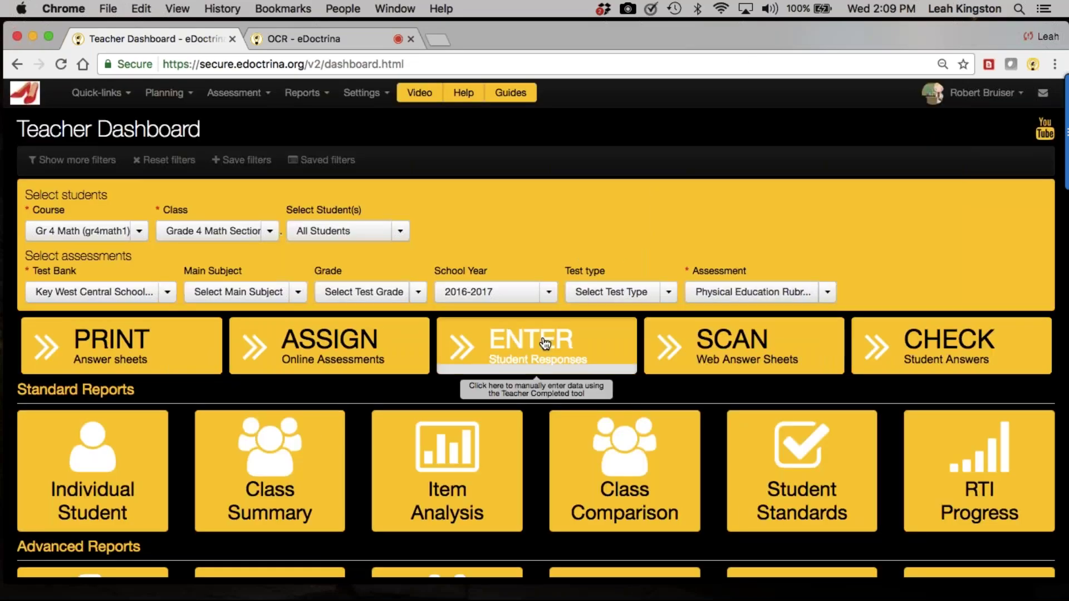
Step: Open student response entry and score Strategic Play as 2 (Occasionally moves into appropriate position) for the student with only one answer
{"action": "left_click", "coordinate": [545, 343]}
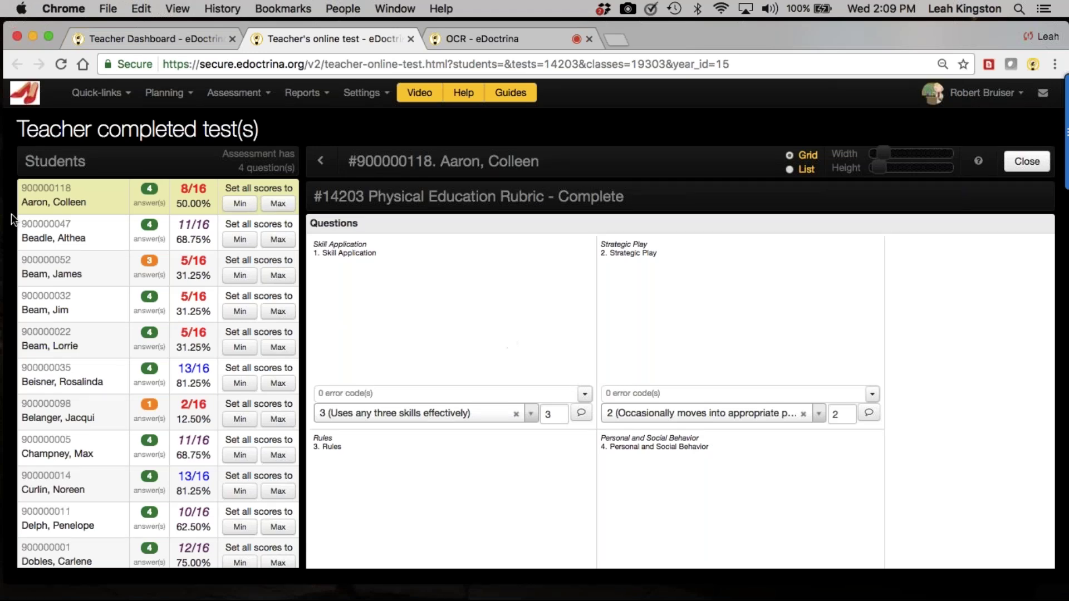
{"action": "left_click", "coordinate": [74, 415]}
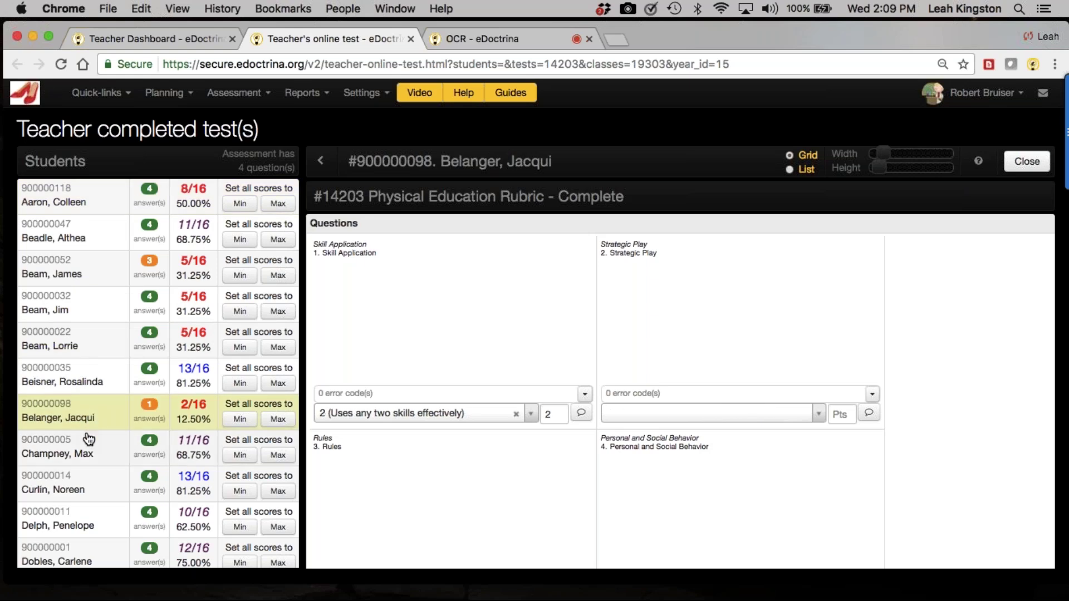
{"action": "scroll", "coordinate": [471, 462], "scroll_direction": "down", "scroll_amount": 1}
{"action": "scroll", "coordinate": [472, 464], "scroll_direction": "down", "scroll_amount": 3}
{"action": "scroll", "coordinate": [677, 378], "scroll_direction": "up", "scroll_amount": 2}
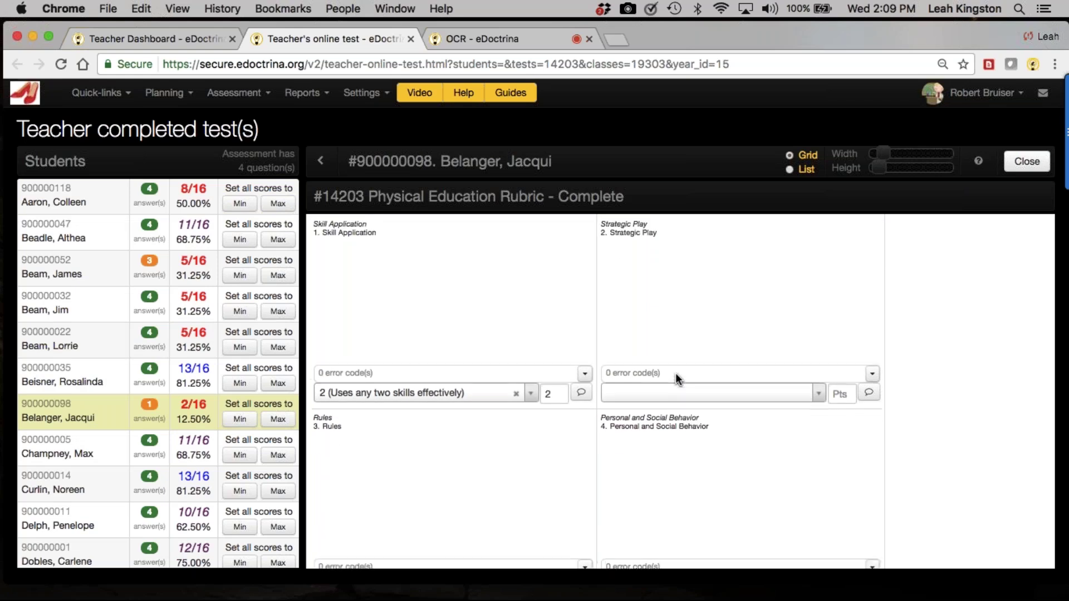
{"action": "scroll", "coordinate": [678, 379], "scroll_direction": "up", "scroll_amount": 2}
{"action": "left_click_drag", "start_coordinate": [600, 252], "coordinate": [659, 253]}
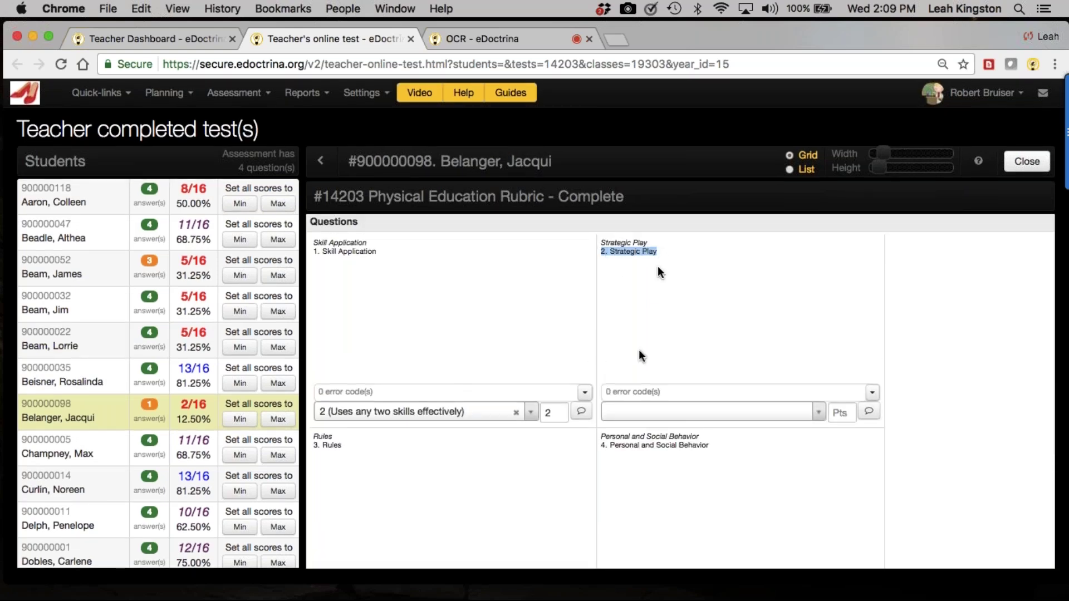
{"action": "left_click", "coordinate": [629, 415]}
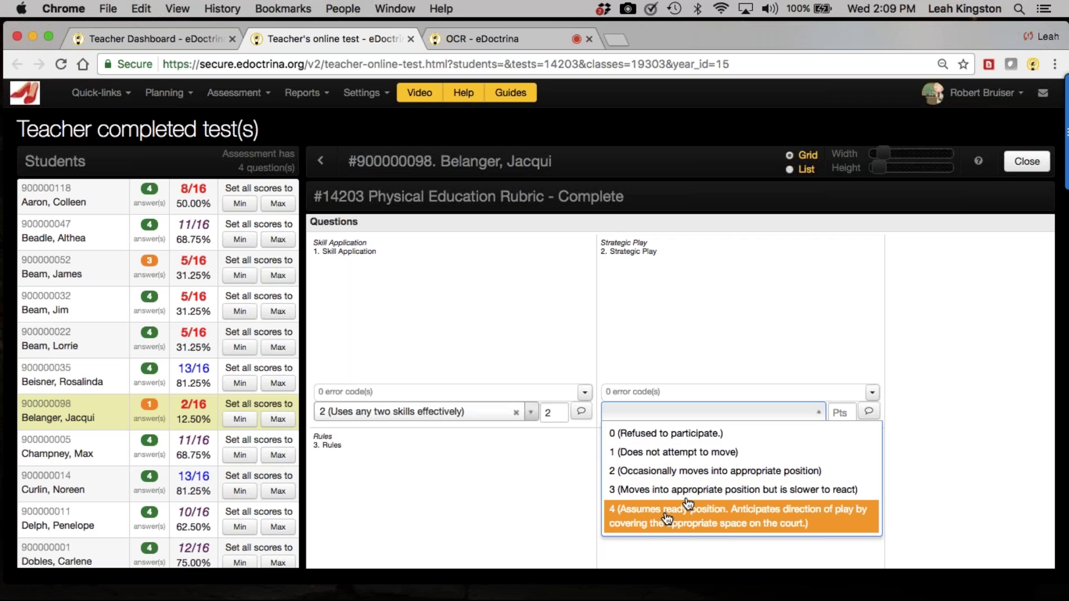
{"action": "left_click", "coordinate": [749, 471]}
Step: Add the stored teacher comment "More Effort Required" to the student's Strategic Play response and save it
{"action": "left_click", "coordinate": [868, 412]}
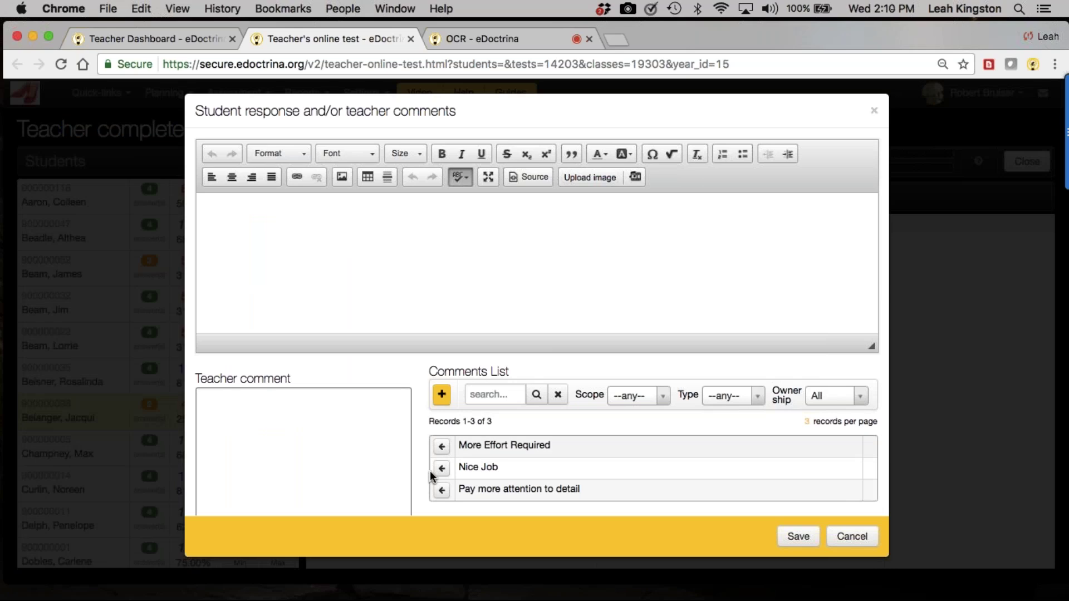
{"action": "left_click", "coordinate": [442, 445]}
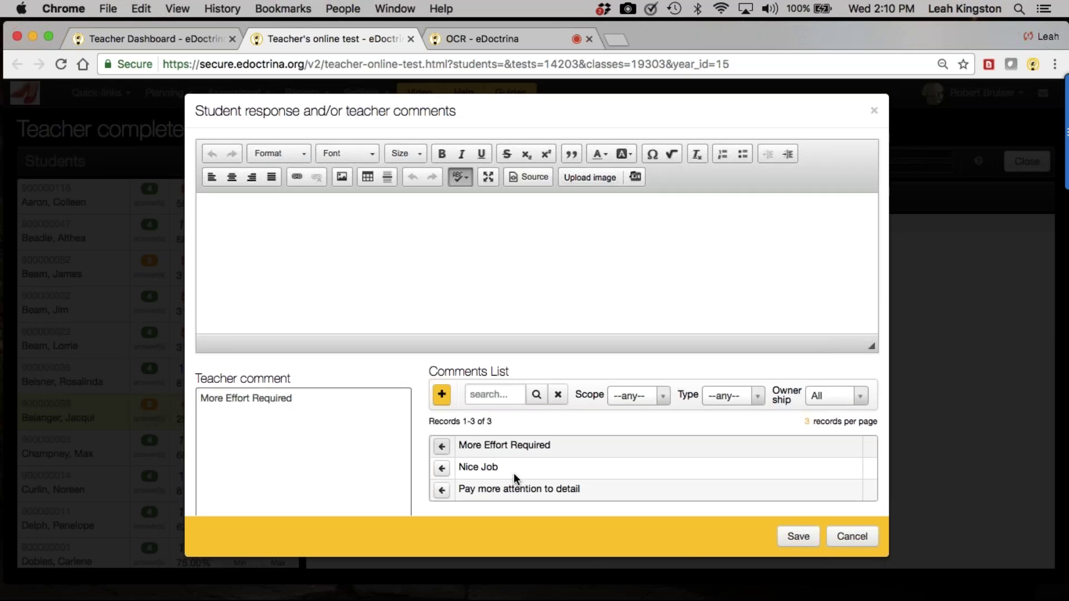
{"action": "left_click", "coordinate": [804, 538]}
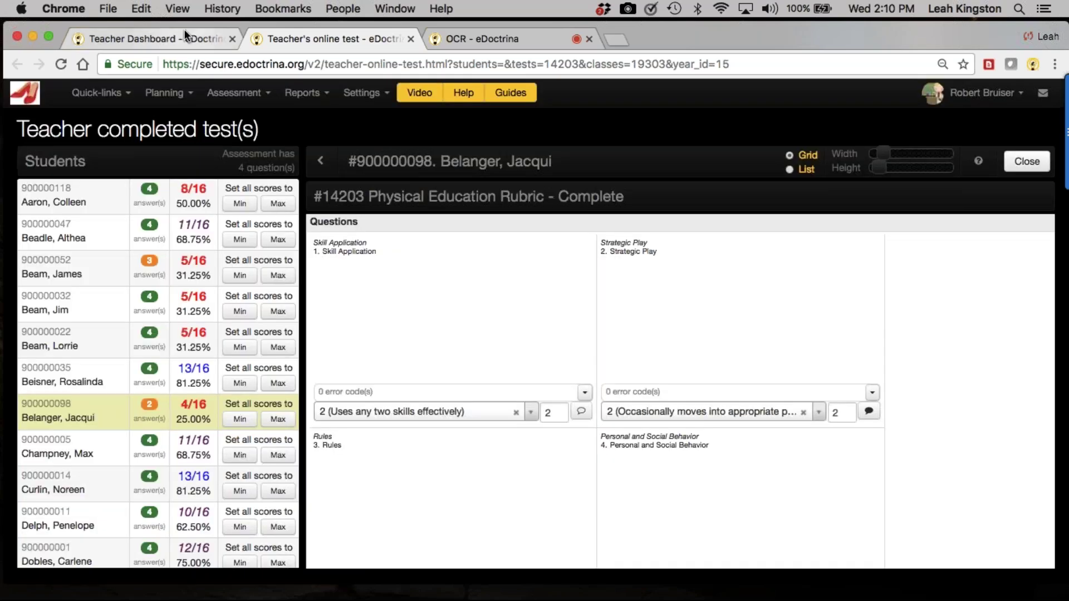
Step: Return to the Teacher Dashboard, look over the Standard Reports, and go to the eDoctrina home page
{"action": "left_click", "coordinate": [185, 38]}
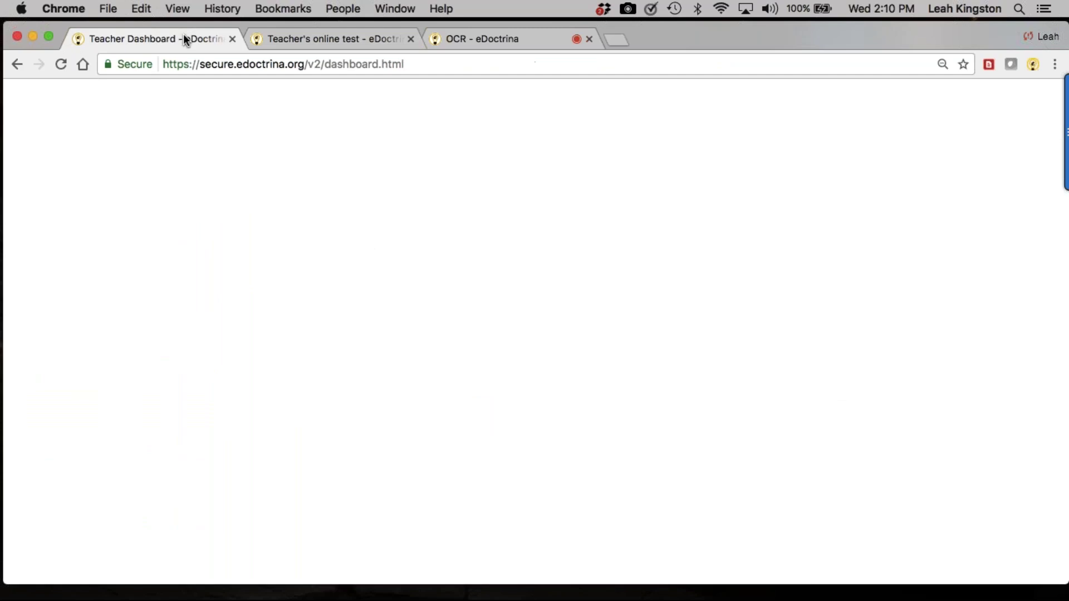
{"action": "scroll", "coordinate": [36, 471], "scroll_direction": "down", "scroll_amount": 1}
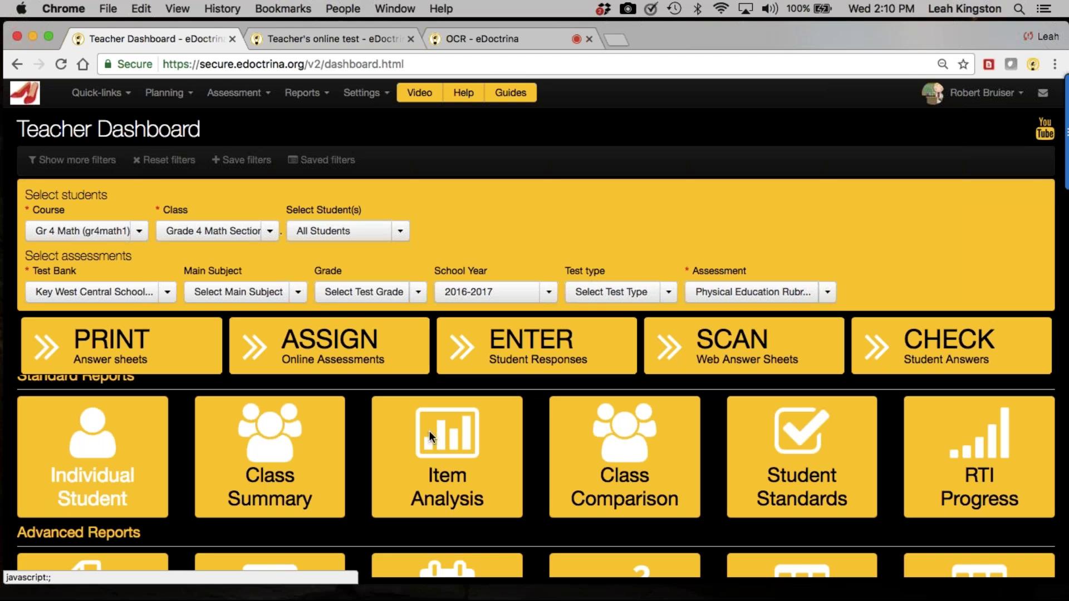
{"action": "left_click", "coordinate": [28, 94]}
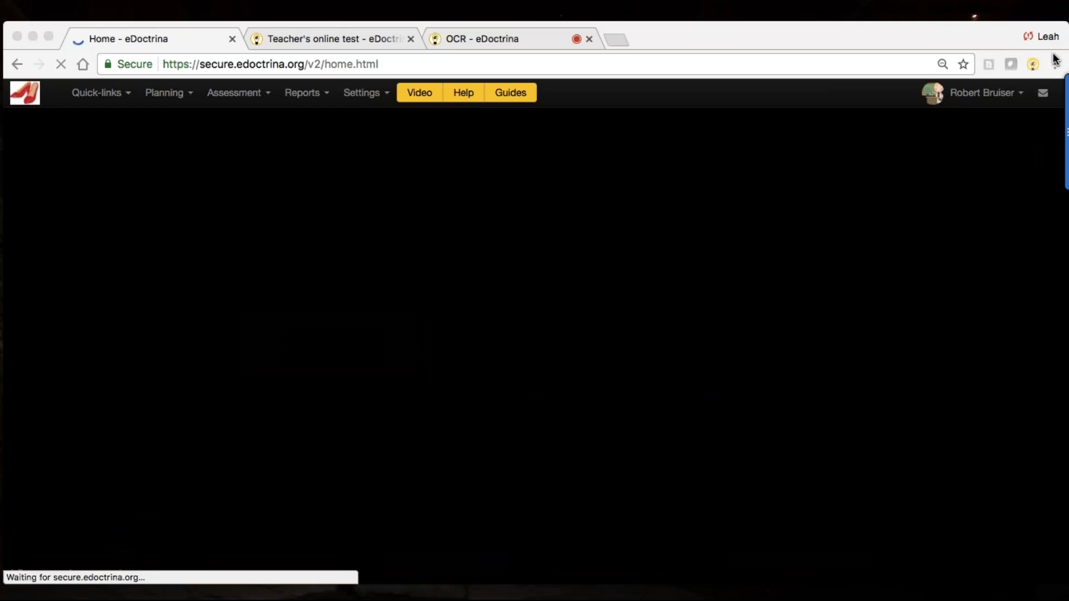